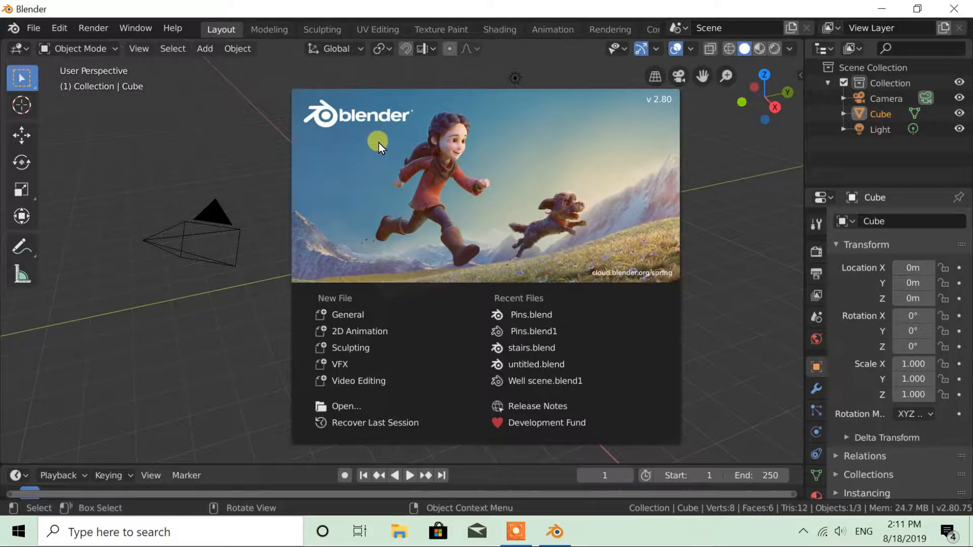
Dismiss the splash screen, enable the Screencast Keys display and hide the sidebar again
left_click(659, 118)
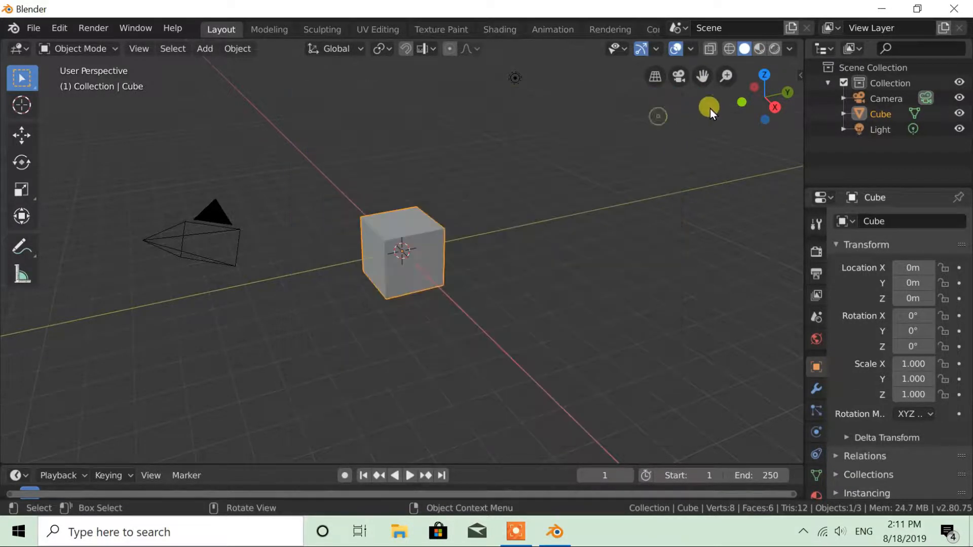
left_click(799, 75)
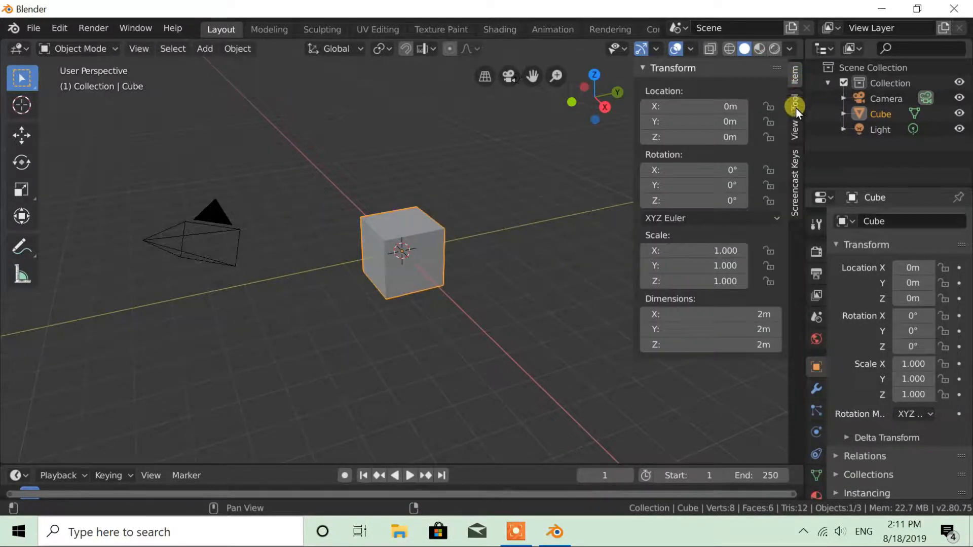
left_click(796, 183)
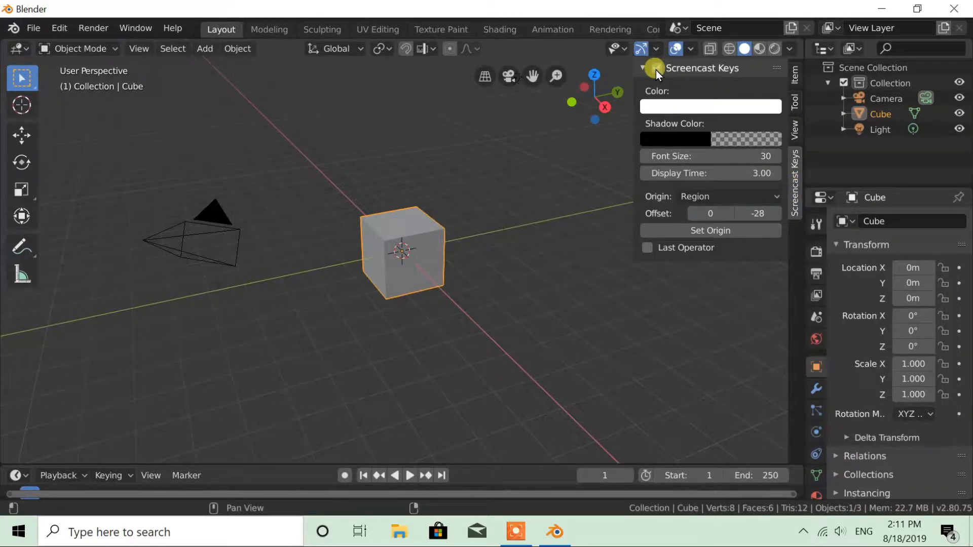
left_click(641, 69)
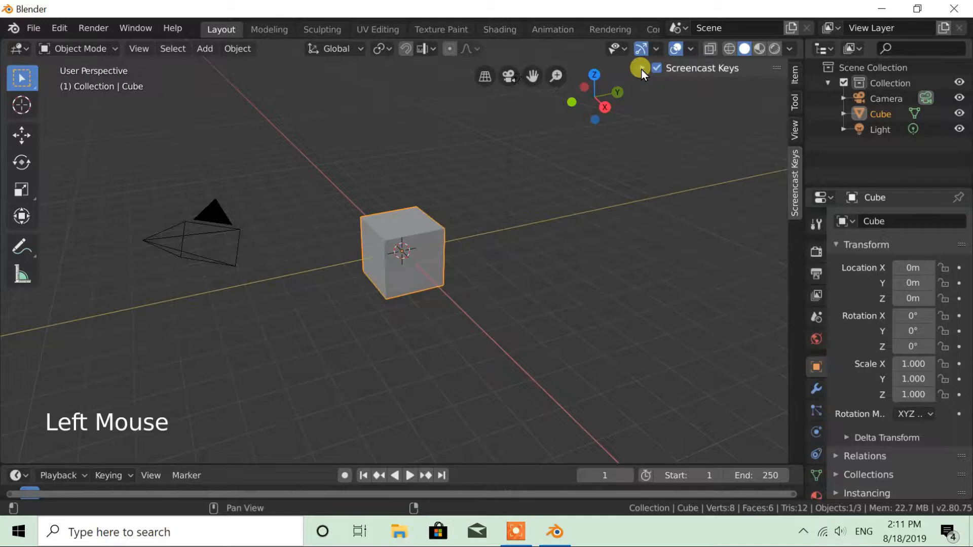
left_click(641, 69)
left_click(797, 73)
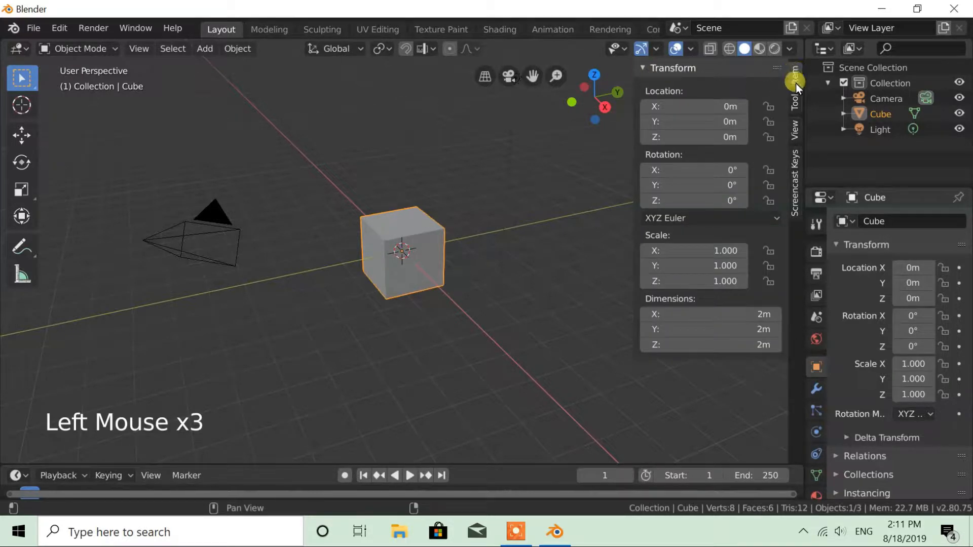
key("n")
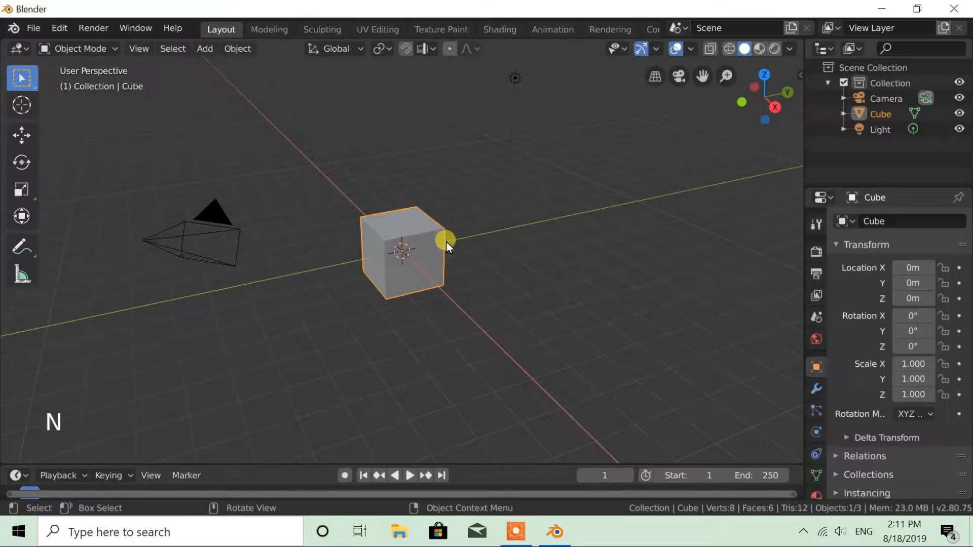
Scale the cube by 10 in X and Y only, leaving its Z size out of the scaling
key("s")
key("z")
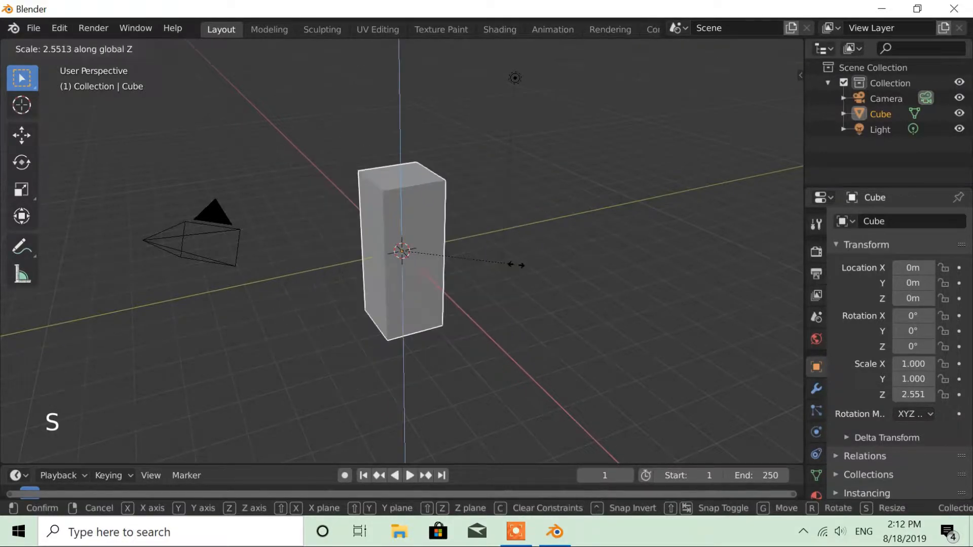
key("shift+z")
key("shift+z")
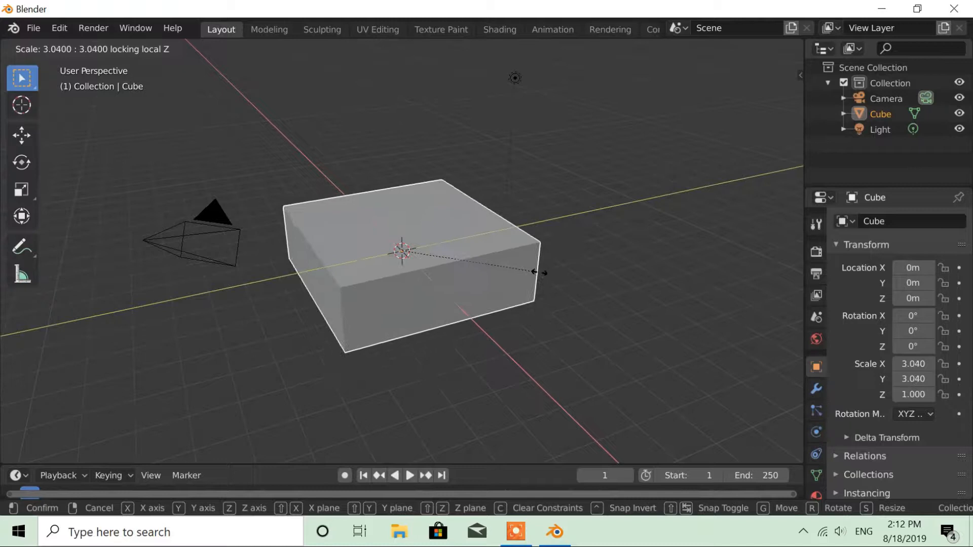
type("10")
left_click(565, 279)
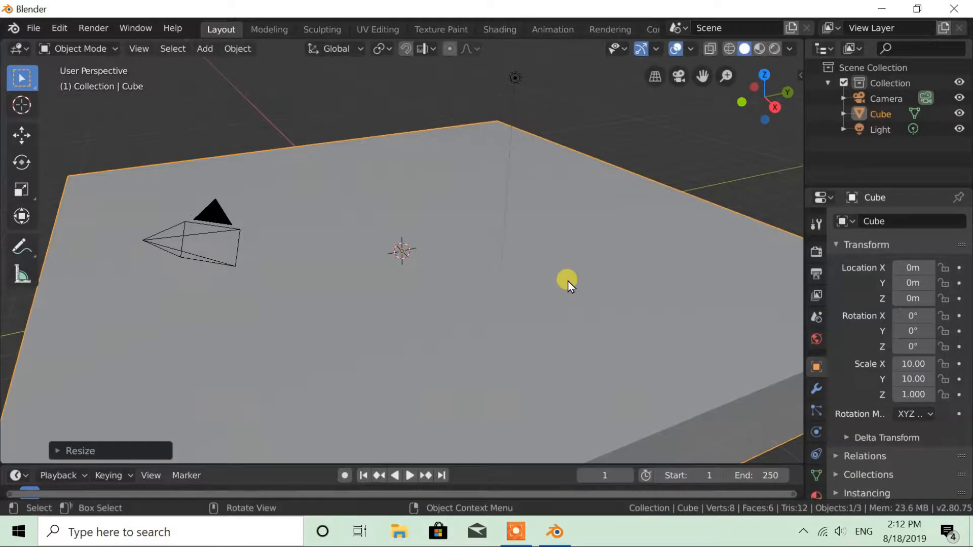
In Edit Mode with face selection, move the slab's bottom face up 1 m along the global Z axis
scroll(575, 293, "down", 2)
scroll(515, 321, "down", 1)
middle_click_drag(522, 330, 488, 251)
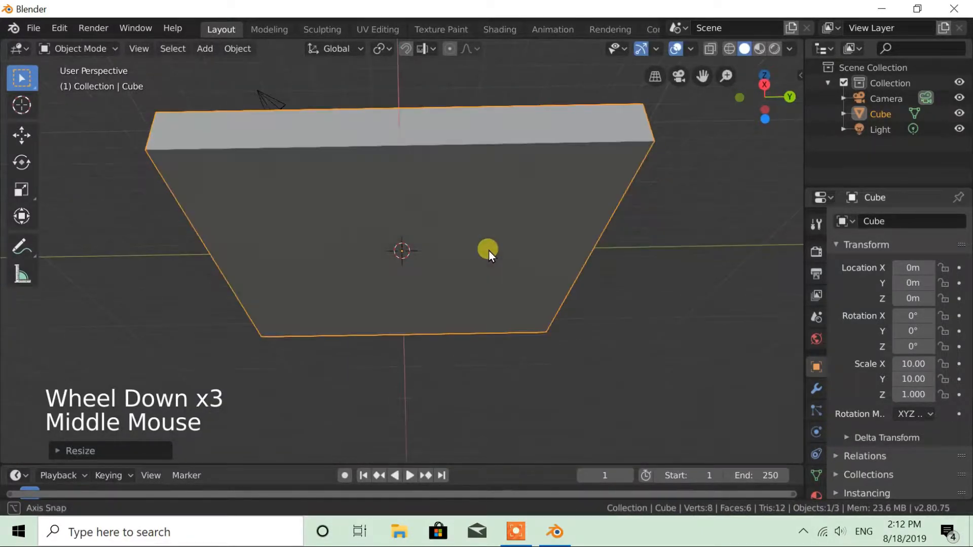
left_click_drag(84, 48, 69, 87)
left_click(160, 49)
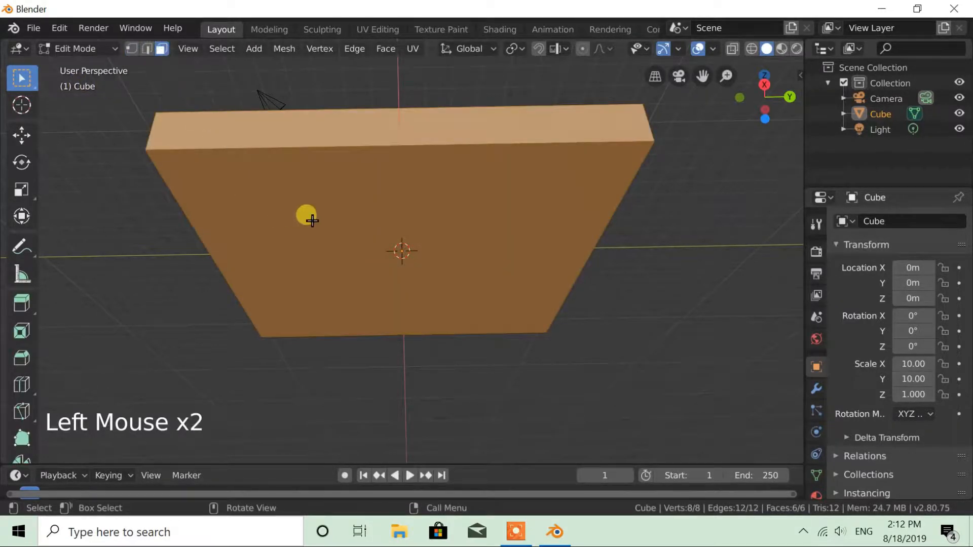
left_click(315, 219)
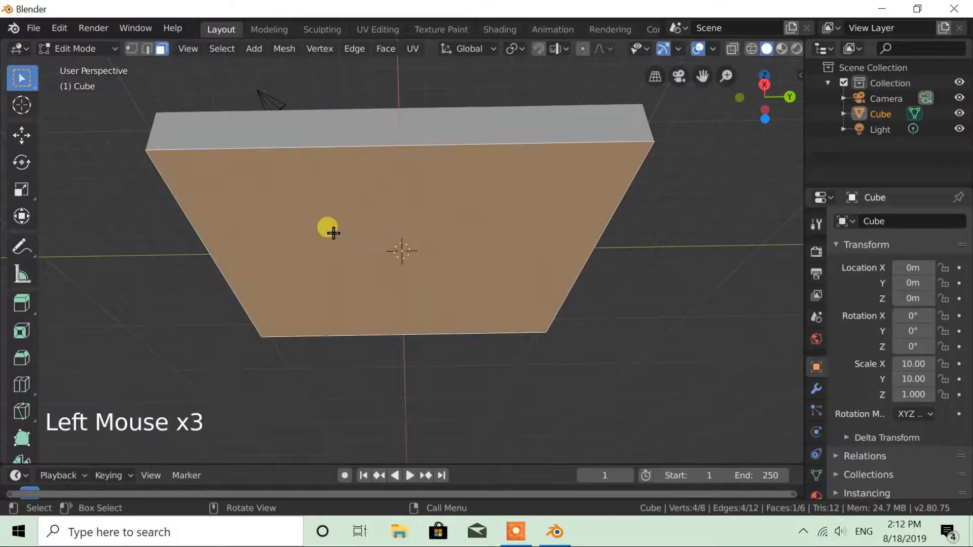
key("g")
key("z")
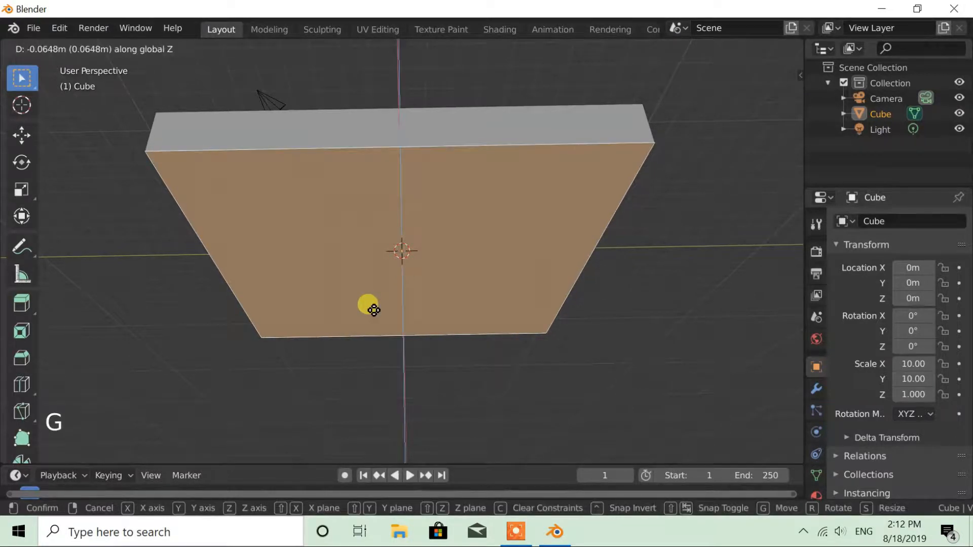
type("1")
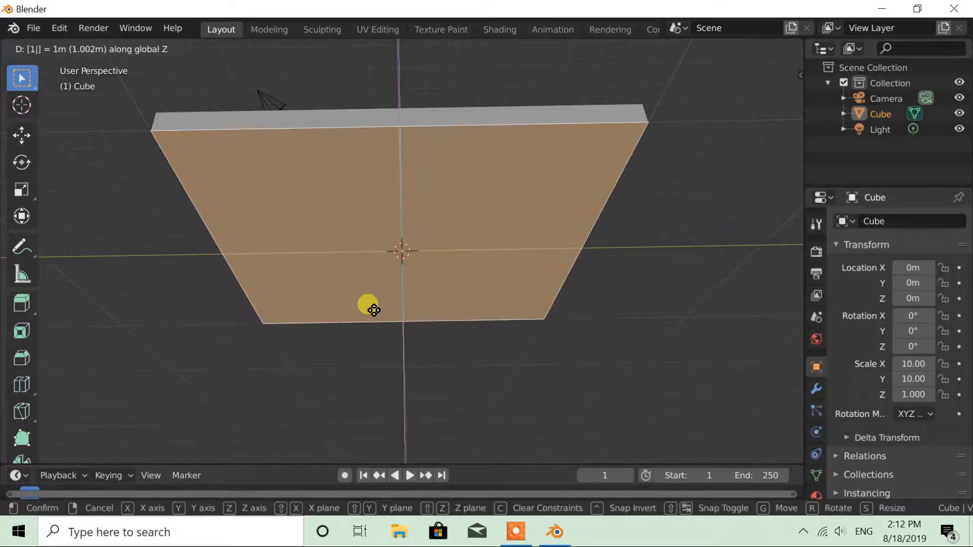
key("Return")
Build the first two stepped tiers on the slab by insetting and extruding its top face twice
scroll(371, 310, "down", 2)
middle_click_drag(348, 241, 366, 259)
left_click(375, 229)
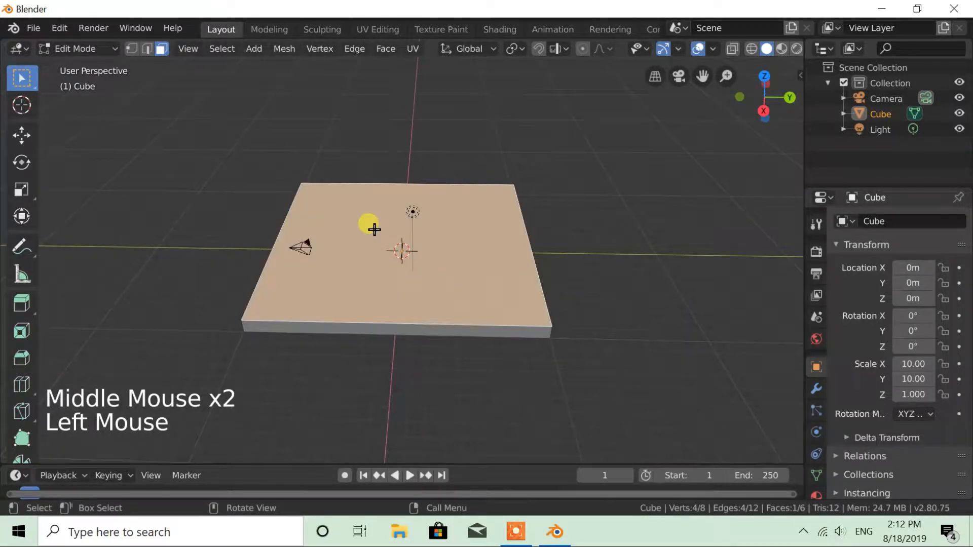
key("i")
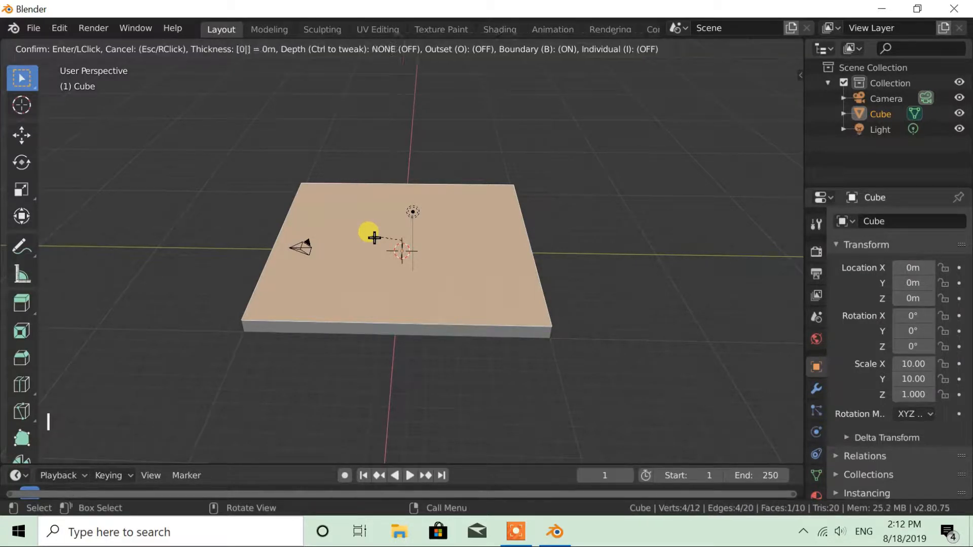
left_click(375, 238)
key("e")
left_click(374, 238)
key("i")
left_click(375, 238)
key("e")
left_click(374, 237)
Add the third and fourth tiers by insetting and extruding the top face twice more
key("i")
left_click(375, 238)
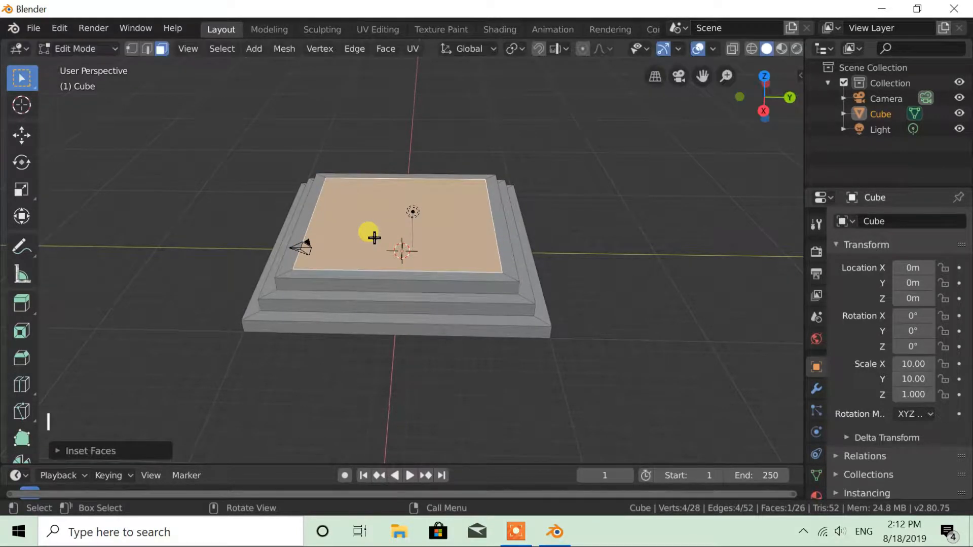
key("e")
left_click(374, 238)
key("i")
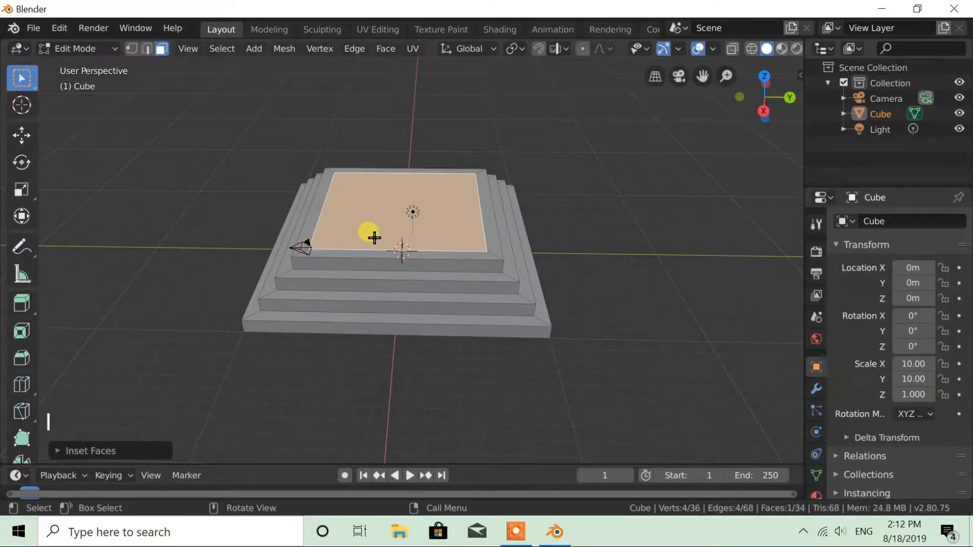
left_click(374, 238)
key("e")
left_click(375, 238)
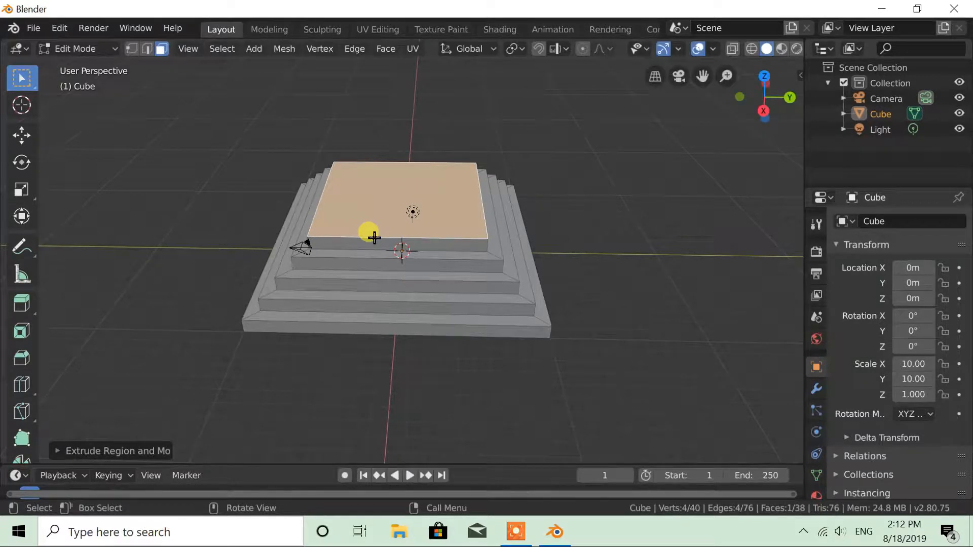
key("e")
key("BackSpace")
key("ctrl+z")
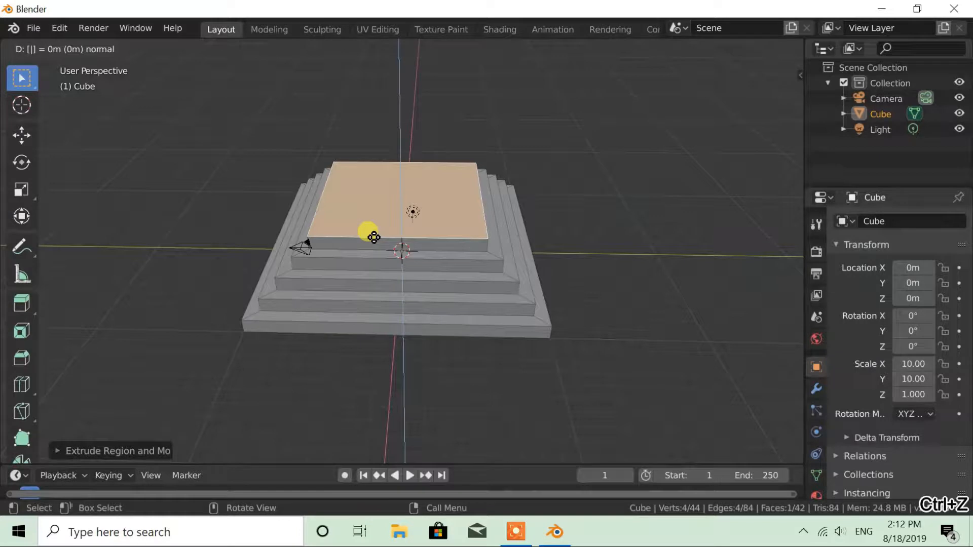
right_click(374, 237)
key("ctrl+z")
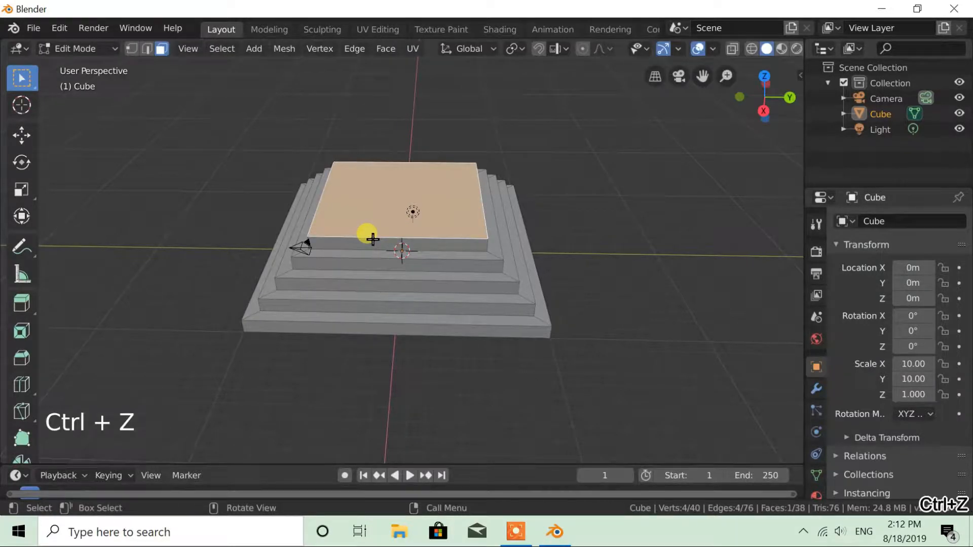
Add the fifth and sixth tiers by insetting and extruding the top face, insetting the sixth by 10 cm
key("i")
left_click(373, 239)
key("e")
left_click(373, 239)
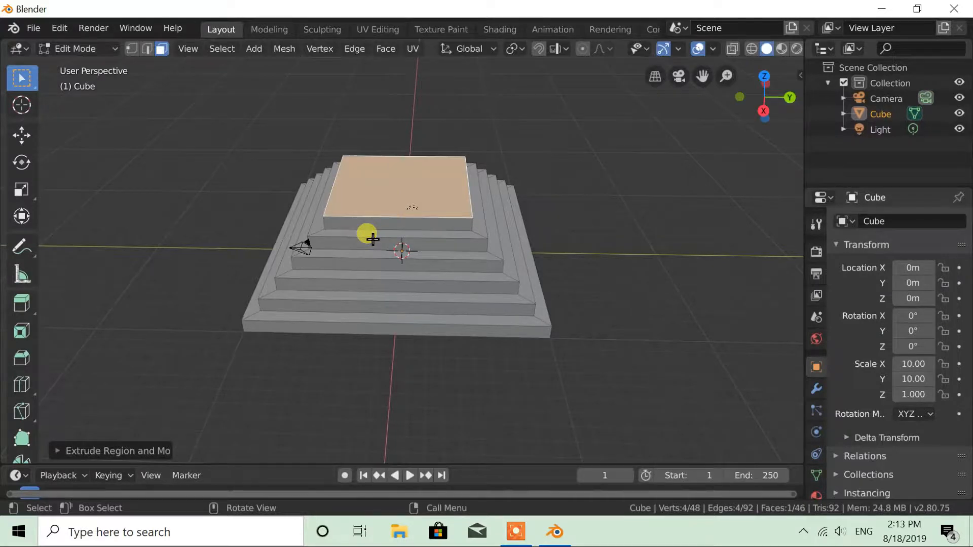
key("i")
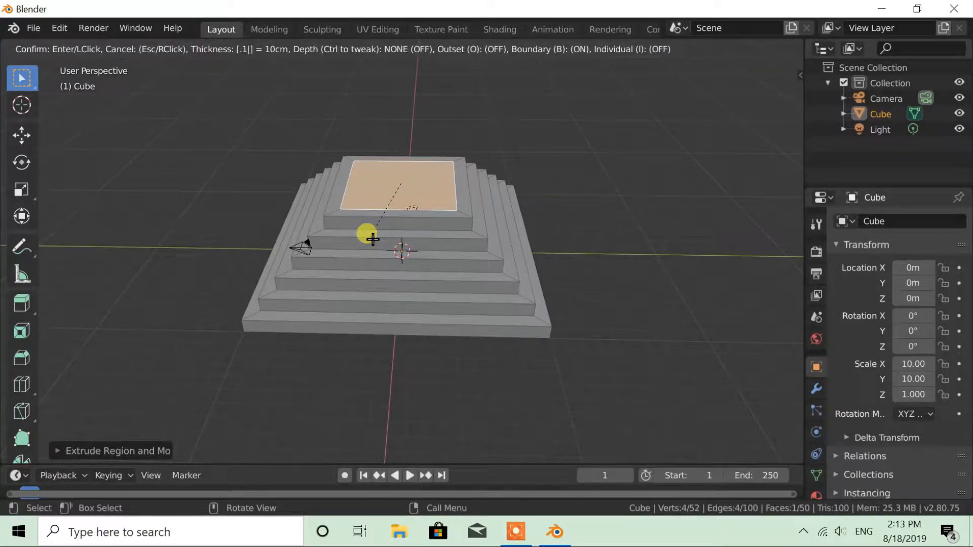
left_click(373, 239)
key("e")
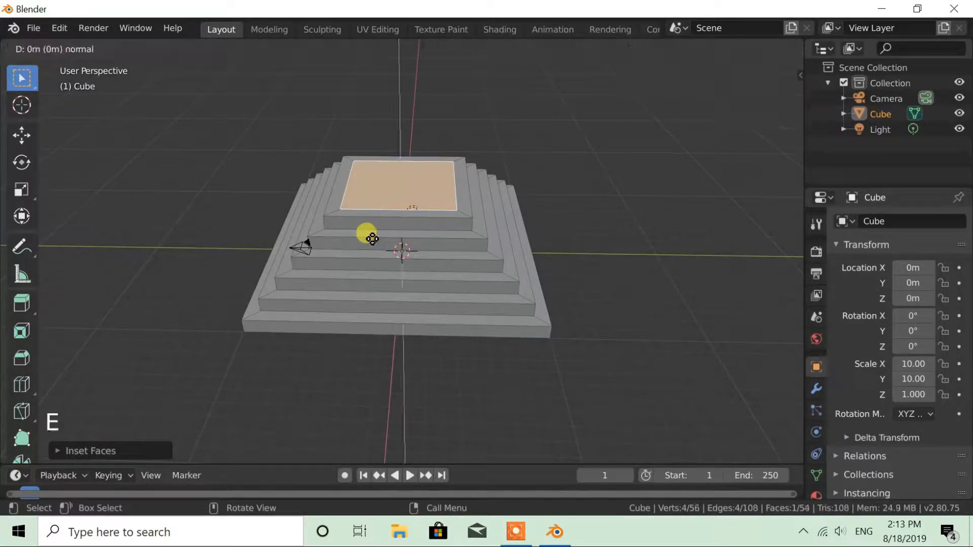
left_click(373, 240)
Inset the top face again and extrude it 3 m upward as a tall block crowning the pyramid
key("i")
left_click(373, 239)
type("e")
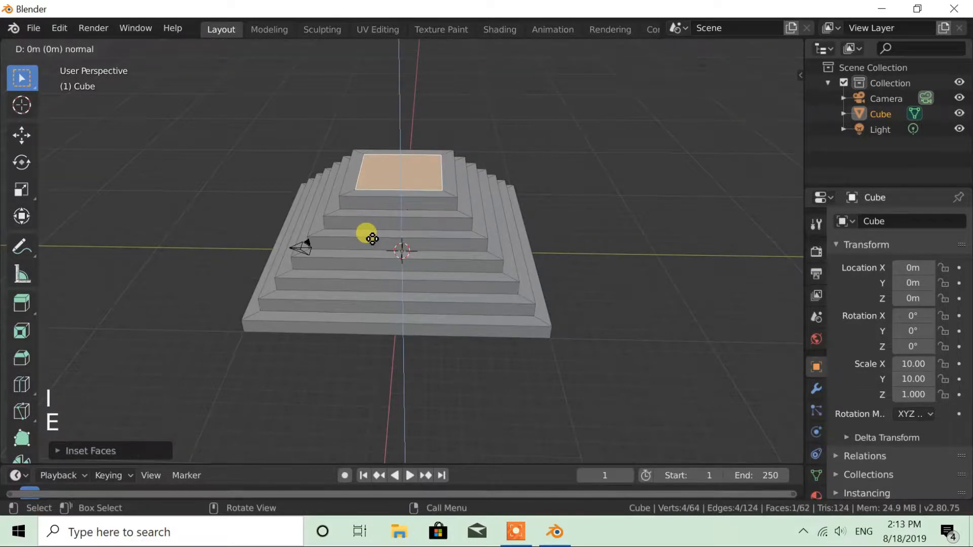
type("3.")
left_click(371, 237)
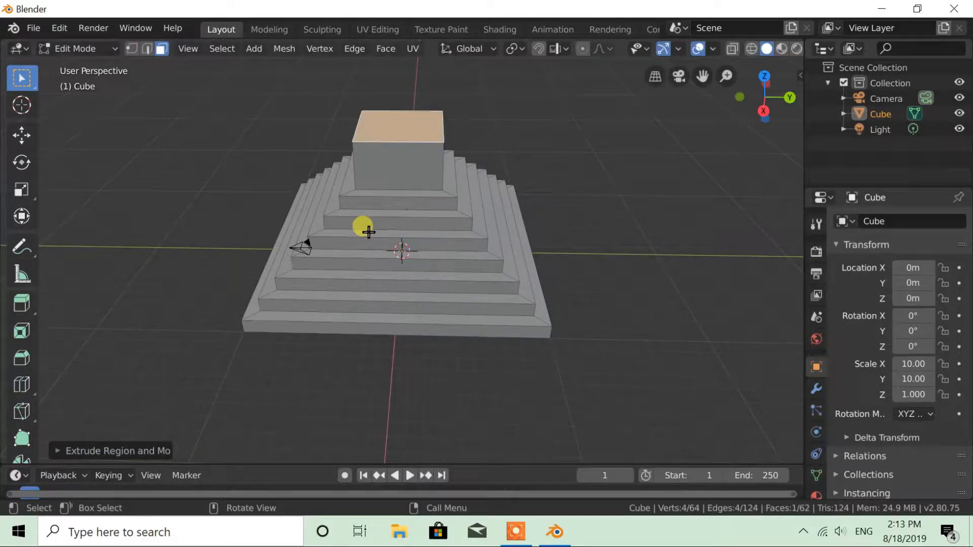
Cut two vertical edge loops through the pyramid's front, top and back, both at the middle of its width
middle_click_drag(500, 257, 415, 267)
key("ctrl+r")
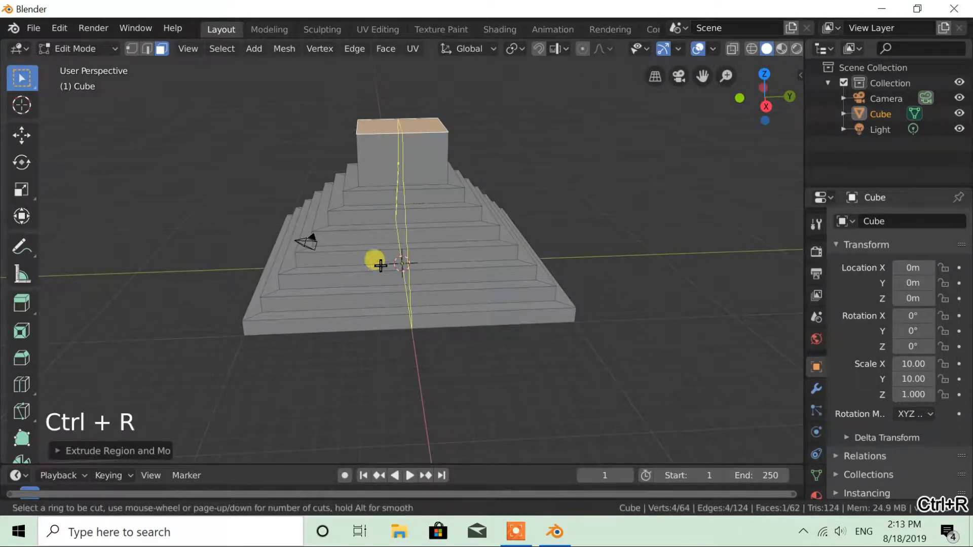
left_click(410, 277)
left_click(410, 298)
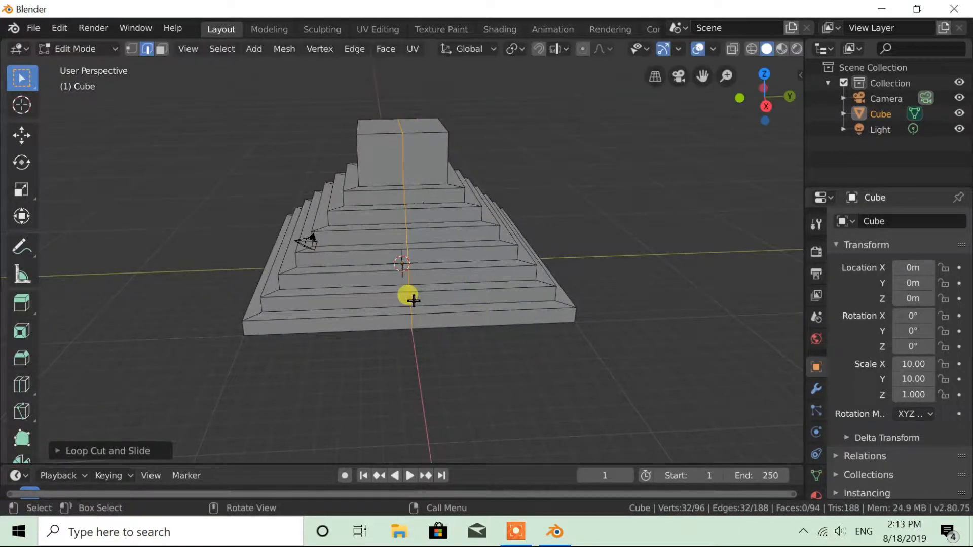
key("ctrl+r")
left_click(449, 301)
left_click(444, 220)
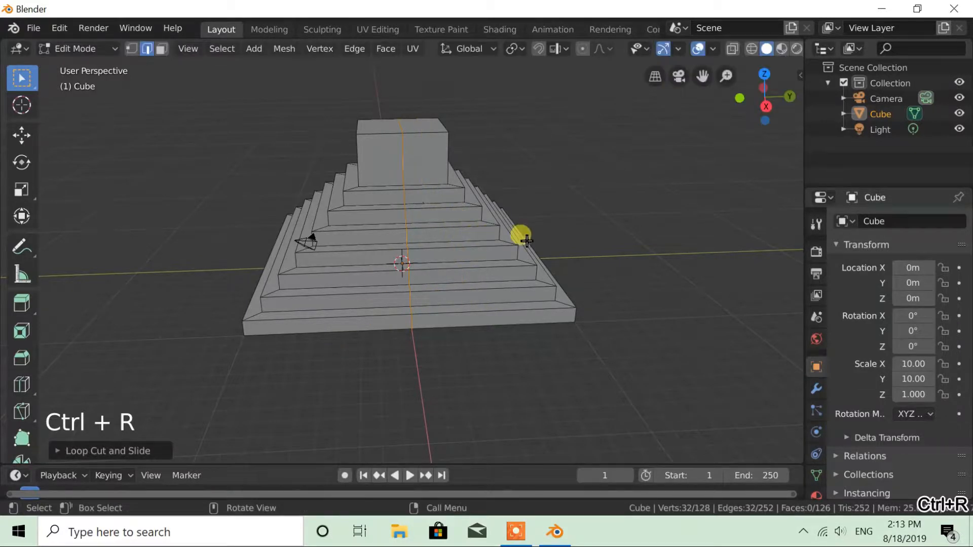
Move the second loop cut along the positive global Y axis, away from the pyramid's centre
key("g")
type("y")
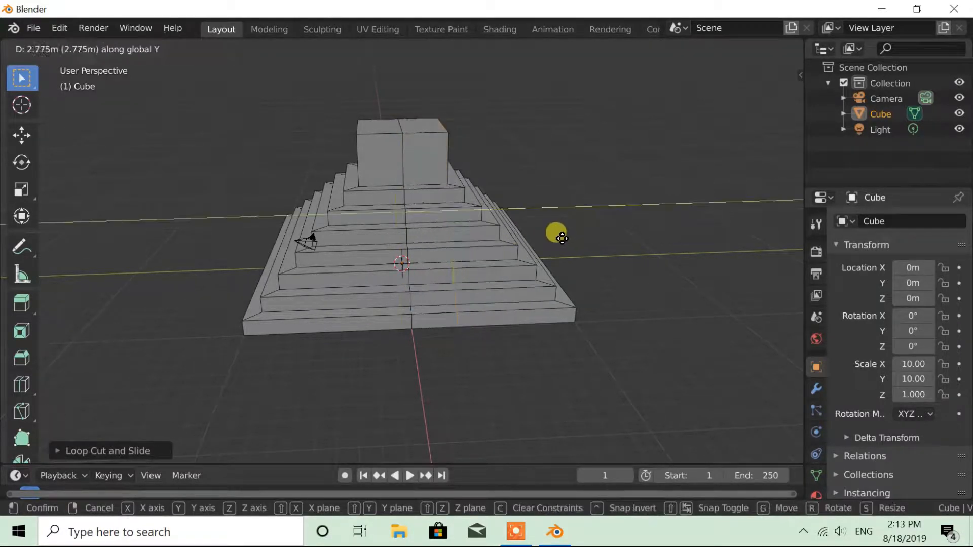
type("1")
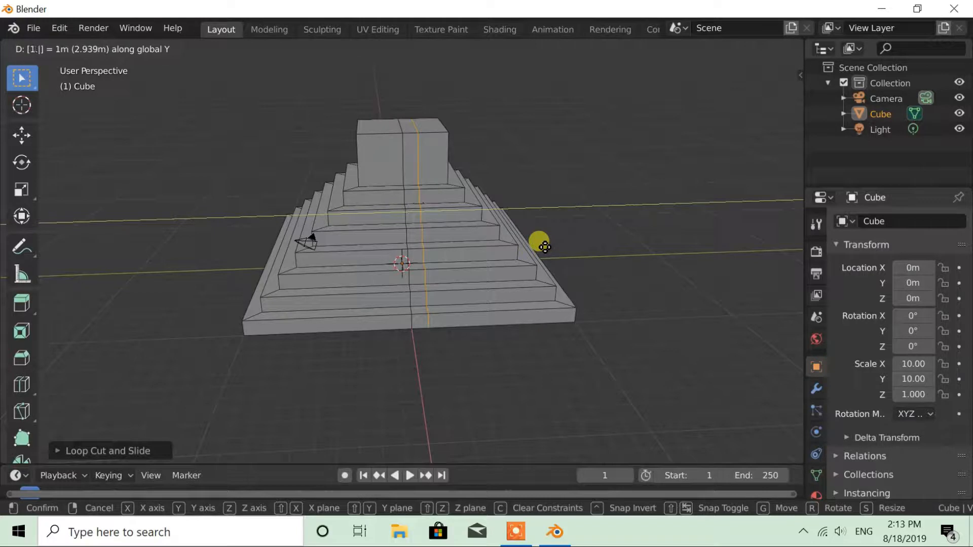
key("Return")
Select the remaining centre edge loop and move it along negative Y, mirroring the other loop's offset
left_click(405, 170)
left_click(404, 169, "alt")
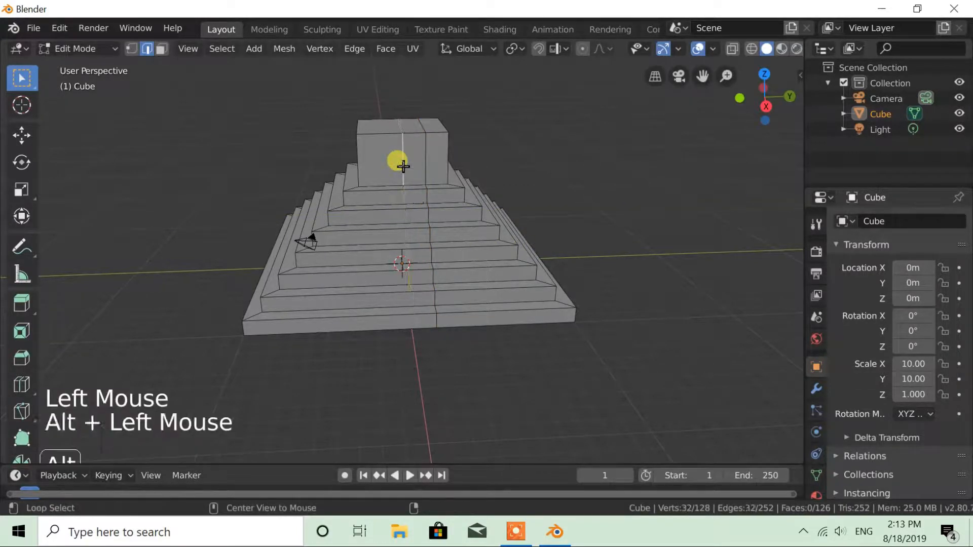
type("gy")
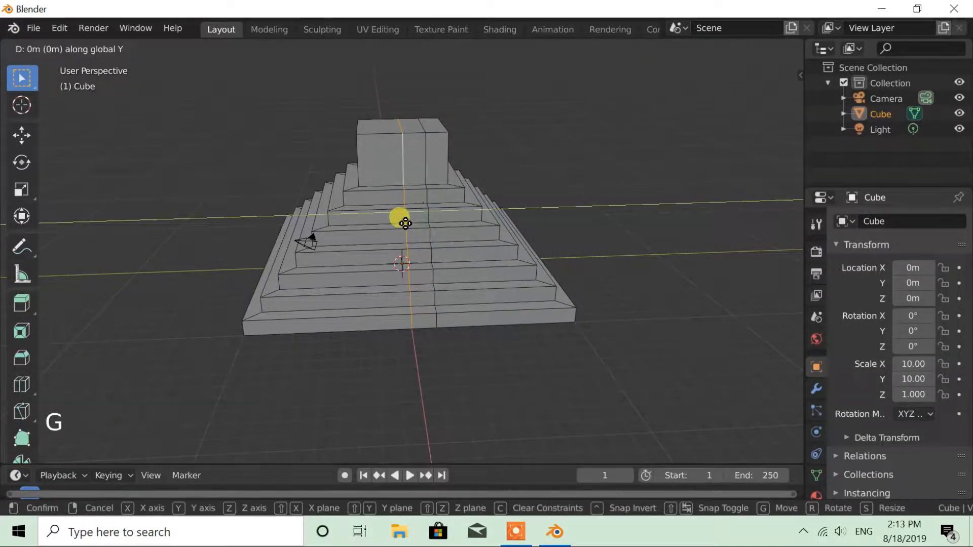
type("1")
key("Return")
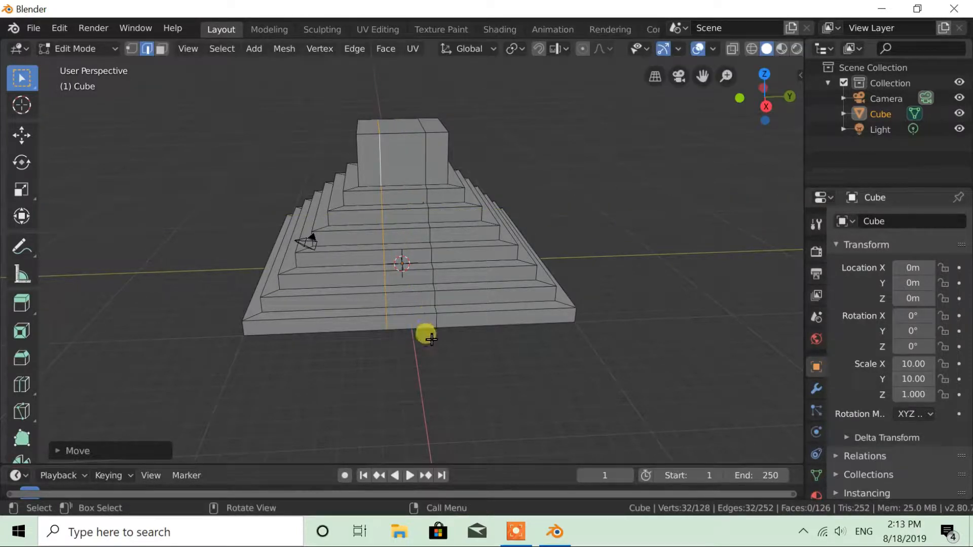
left_click(406, 316)
middle_click_drag(525, 279, 485, 299)
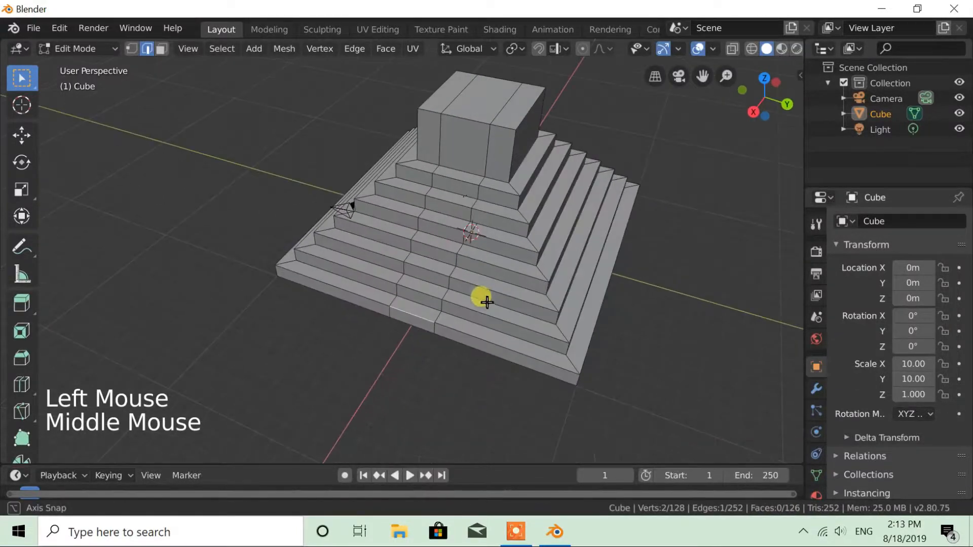
Delete the stepped faces of the central strip on the pyramid's front, between its bottom and upper edges
left_click(449, 206, "shift")
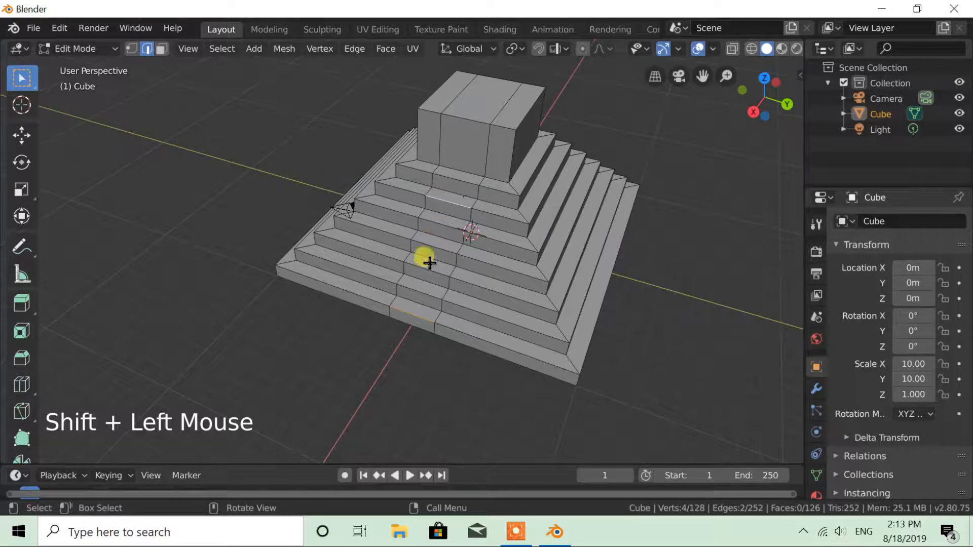
key("c")
mouse_move(417, 300)
left_mouse_down()
mouse_move(441, 224)
mouse_move(398, 259)
left_mouse_up()
middle_click_drag(427, 252, 409, 192)
key("x")
left_click(440, 251)
Fill the gap with one sloping ramp face spanning the strip's upper and bottom edges
left_click(416, 192)
left_click(440, 324, "shift")
middle_click_drag(499, 319, 408, 273)
key("f")
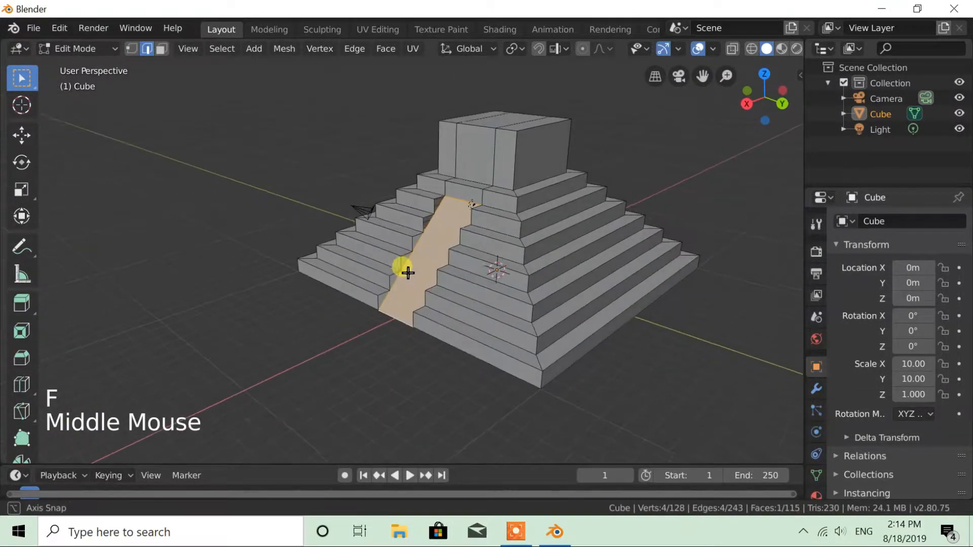
Turn on vertex snapping and extrude the ramp face outward 0.7071 m along its normal
left_click(538, 49)
left_click(566, 48)
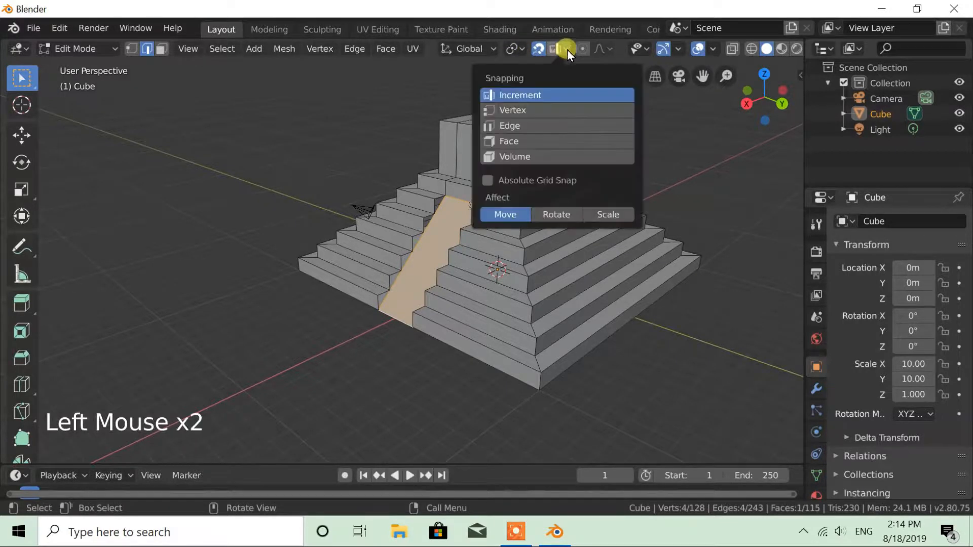
left_click(498, 111)
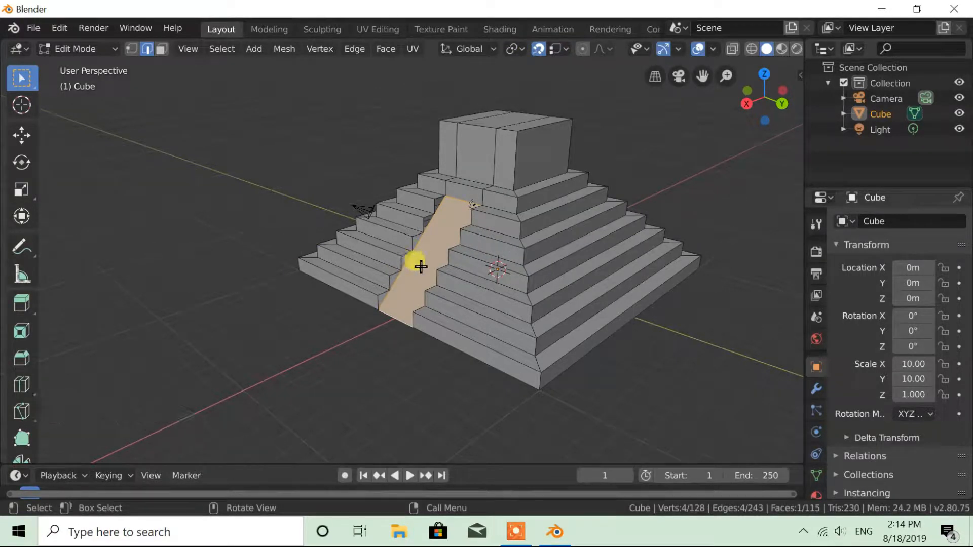
key("e")
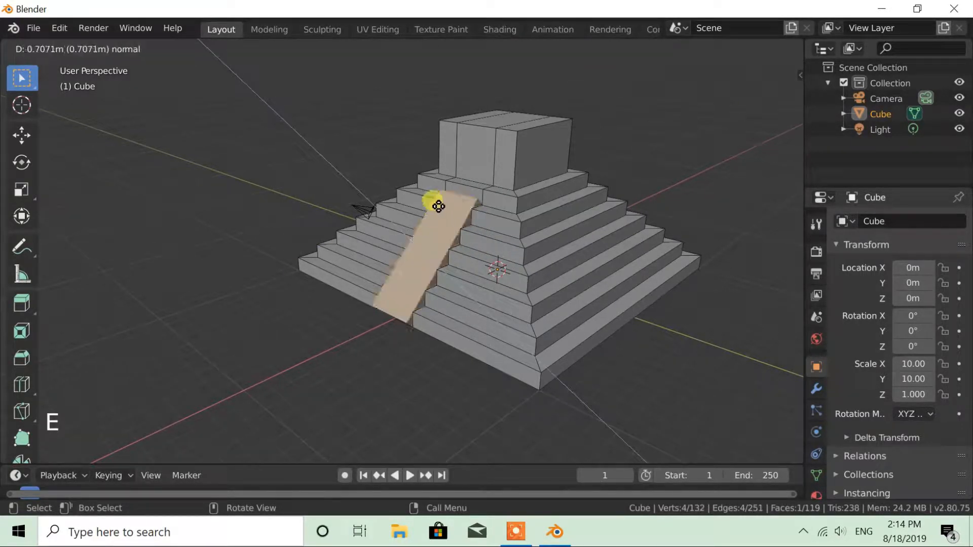
left_click(432, 198)
middle_click_drag(432, 197, 469, 271)
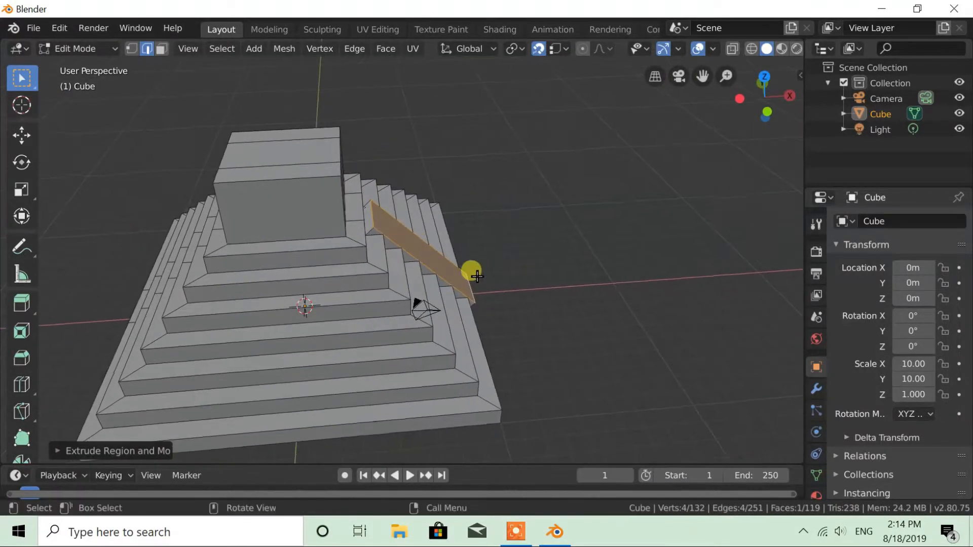
Move the extruded ramp's upper edge so it snaps to the tier edge in front of the top block
scroll(374, 220, "up", 2)
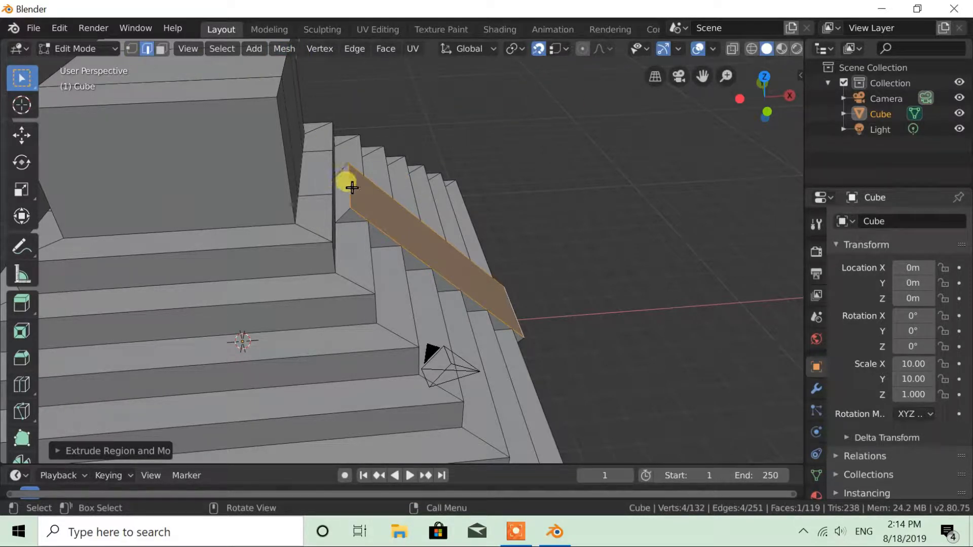
left_click(351, 192)
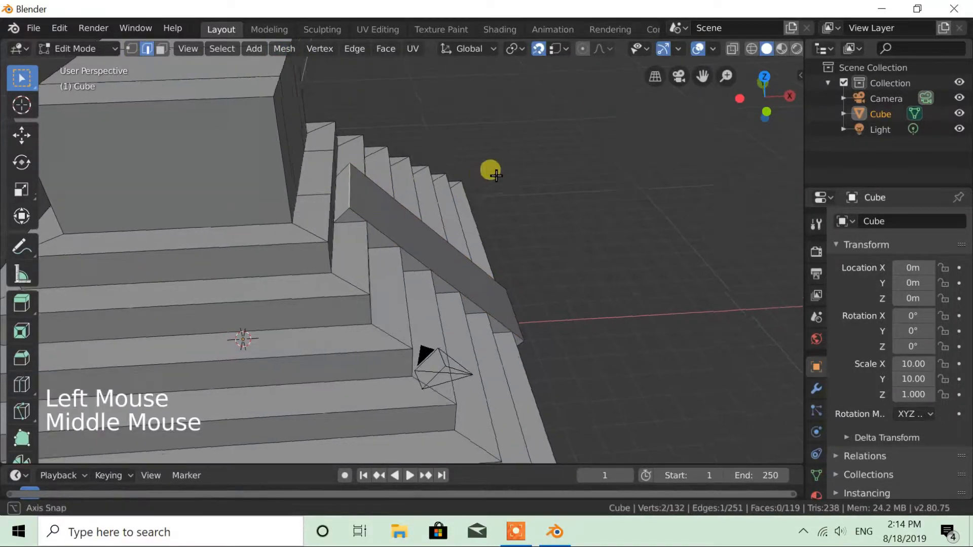
middle_click_drag(500, 175, 447, 161)
key("g")
left_click(341, 150)
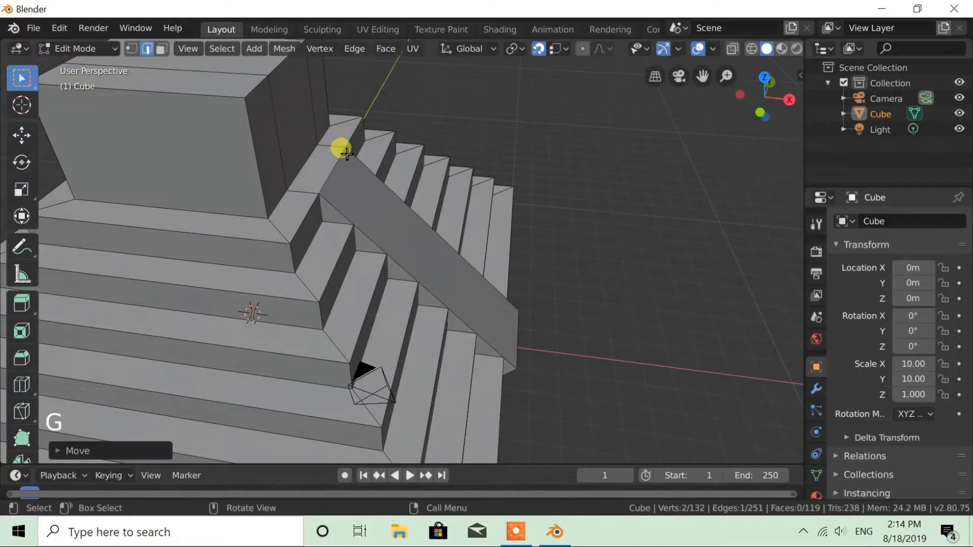
With increment snapping in front view, move the ramp's lower outer edge 0.5 m along X and -0.5 m along Z, then disable snapping
scroll(549, 294, "down", 2)
middle_click_drag(550, 293, 497, 368)
left_click(499, 348)
left_click(557, 49)
left_click(517, 94)
key("KP_1")
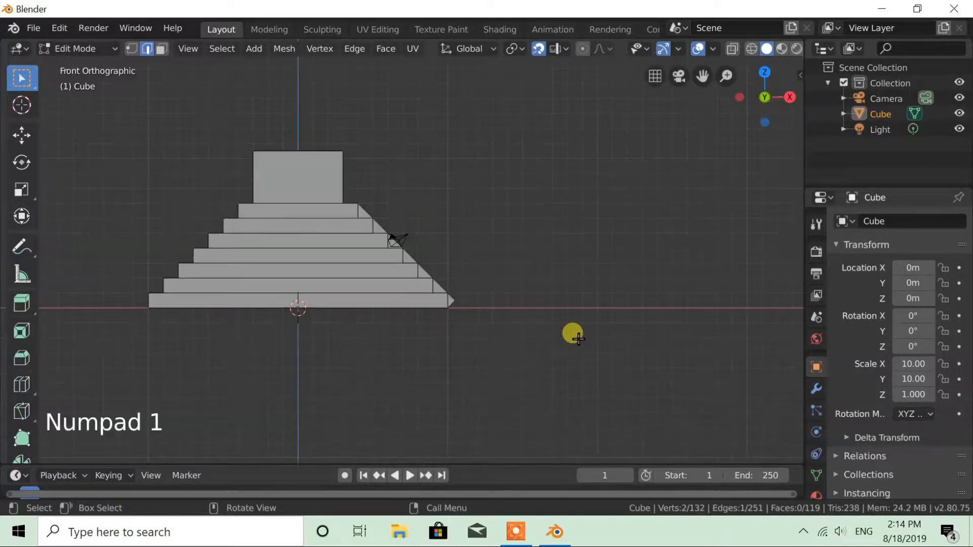
scroll(572, 337, "up", 7)
middle_click_drag(576, 345, 345, 175, "shift")
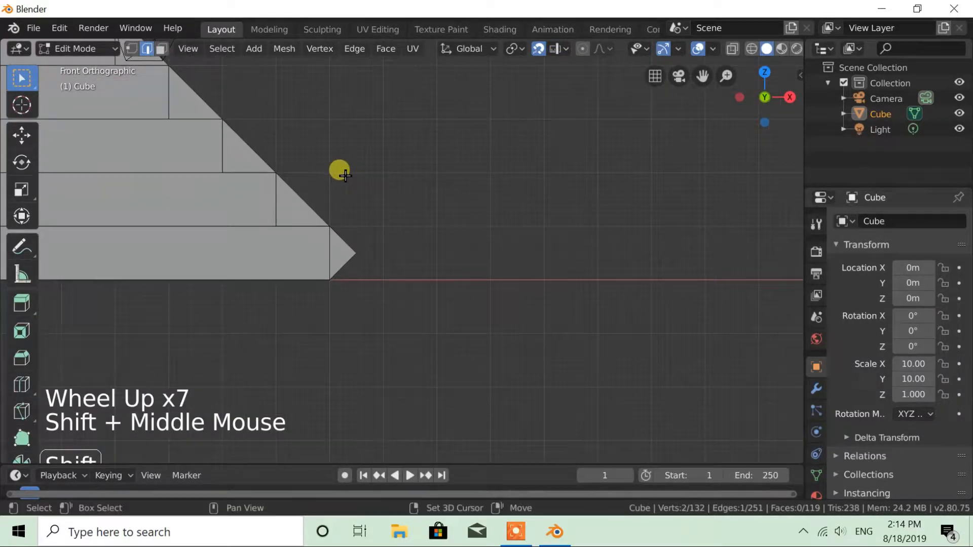
key("g")
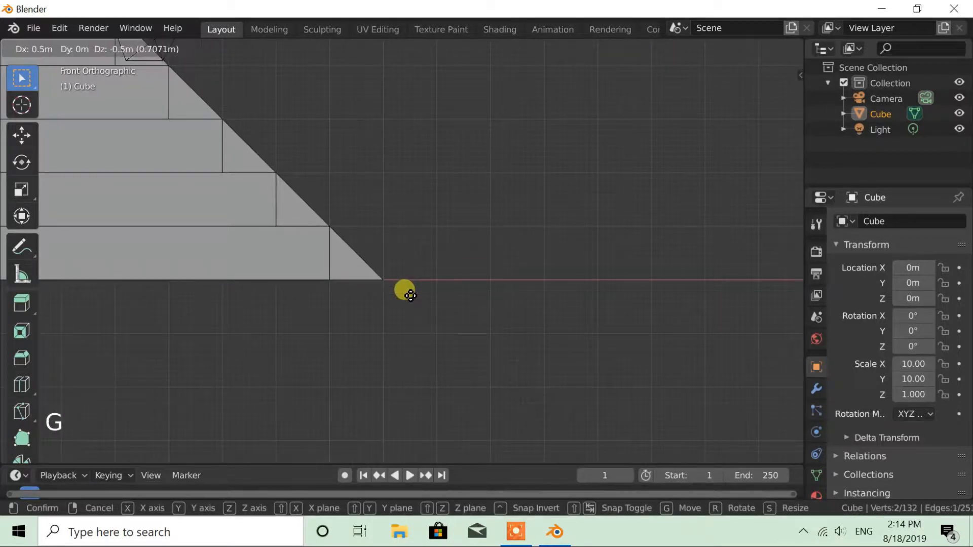
left_click(410, 295)
left_click(539, 49)
Delete the large sloping top face of the ramp
scroll(406, 222, "down", 6)
middle_click_drag(406, 223, 365, 195)
scroll(329, 219, "down", 2)
left_click(161, 49)
left_click(359, 166)
key("x")
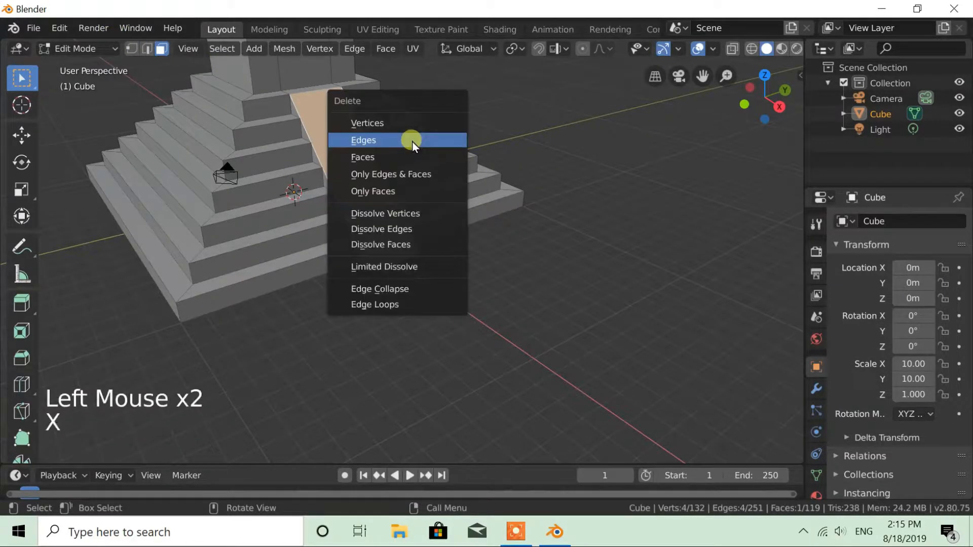
left_click(364, 157)
Extrude the ramp's sloping edge on the negative Y side inward by 0.2 m along global Y
scroll(388, 185, "up", 2)
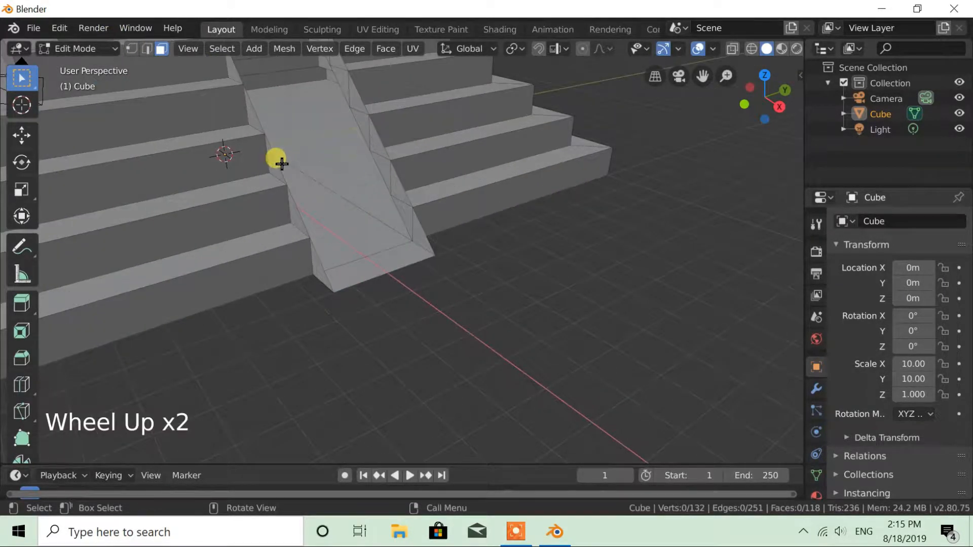
left_click(142, 48)
left_click(278, 170)
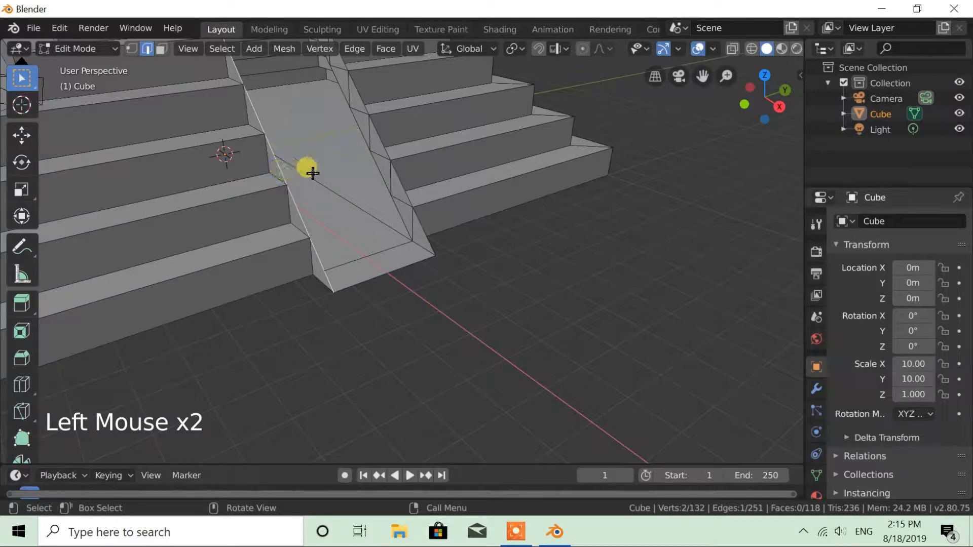
type("ey0.2")
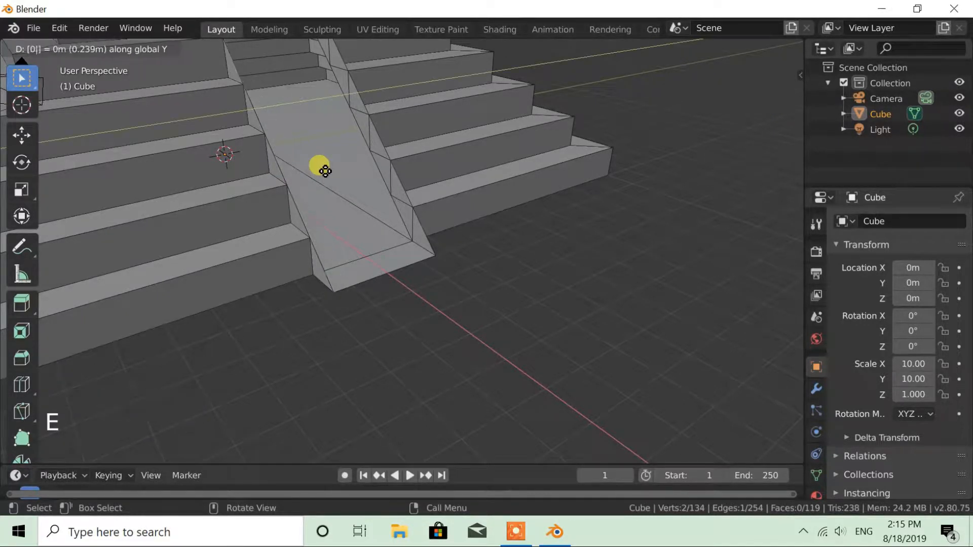
key("Return")
Extrude the ramp's opposite sloping edge inward by -0.2 m along global Y
left_click(381, 142)
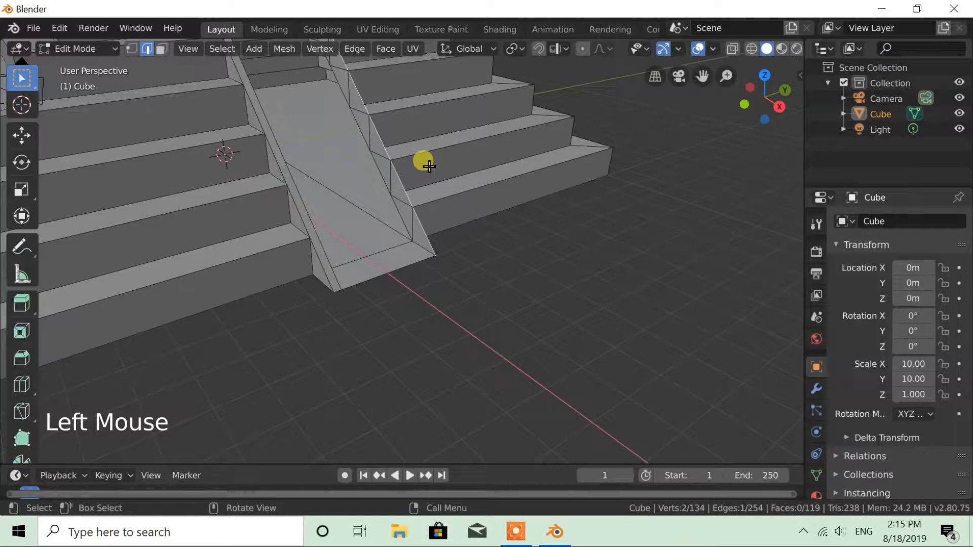
key("e")
type("y-0.2")
key("Return")
Fill a face between the inner edges of the two narrow side strips to close the ramp
scroll(357, 180, "down", 4)
middle_click_drag(357, 180, 318, 179)
left_click(321, 177, "shift")
key("f")
Extrude both narrow side strips of the ramp 1 m upward along global Z to form side walls
scroll(322, 177, "up", 2)
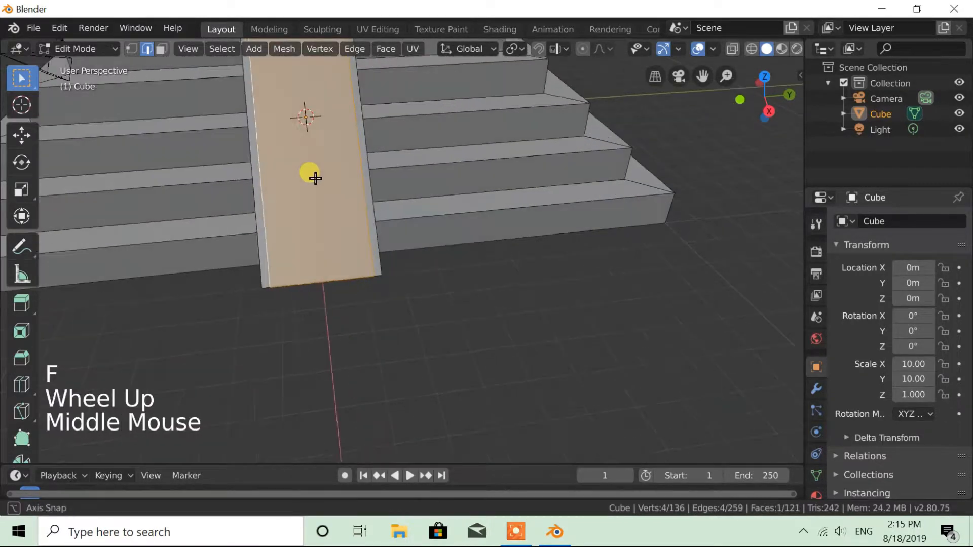
left_click(161, 48)
left_click(256, 170)
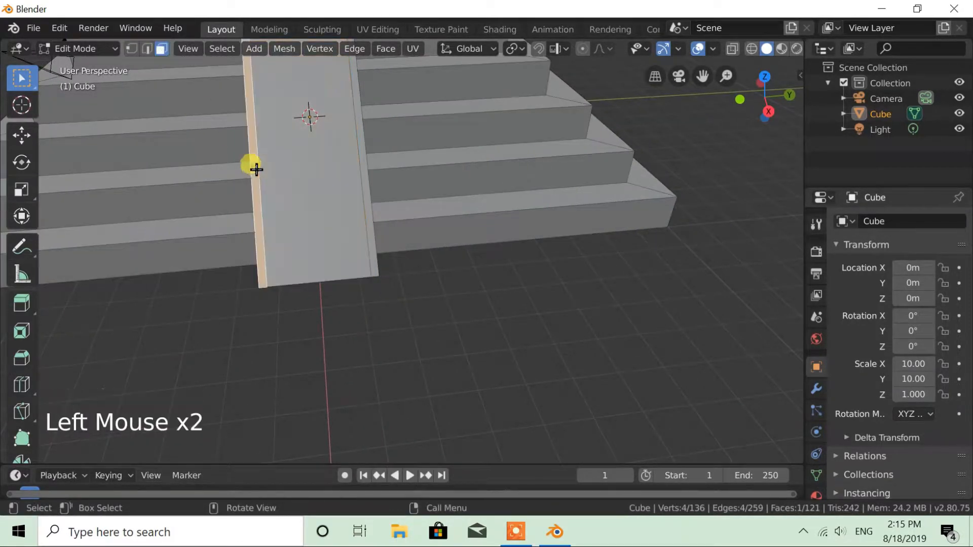
left_click(365, 173, "shift")
scroll(473, 227, "down", 3)
middle_click_drag(473, 226, 367, 158)
key("e")
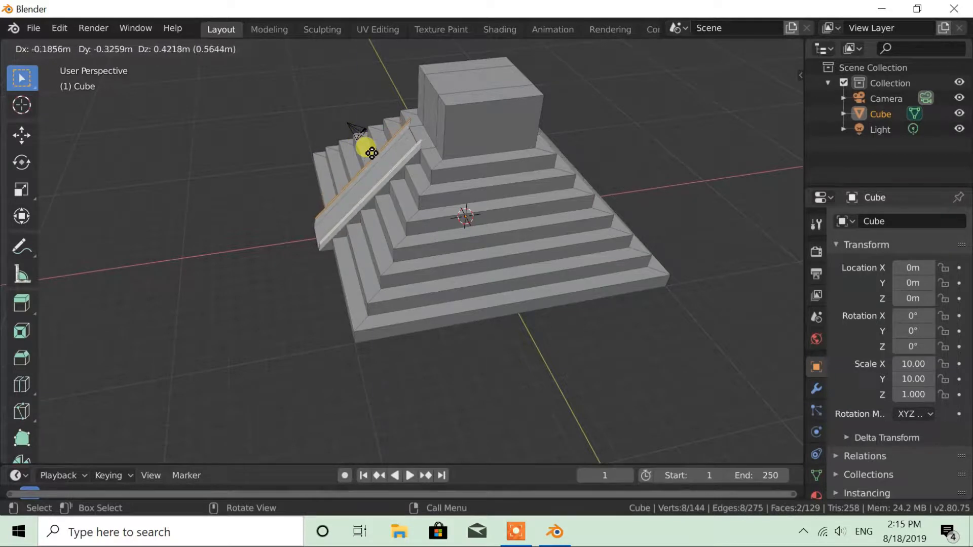
type("z")
type("1")
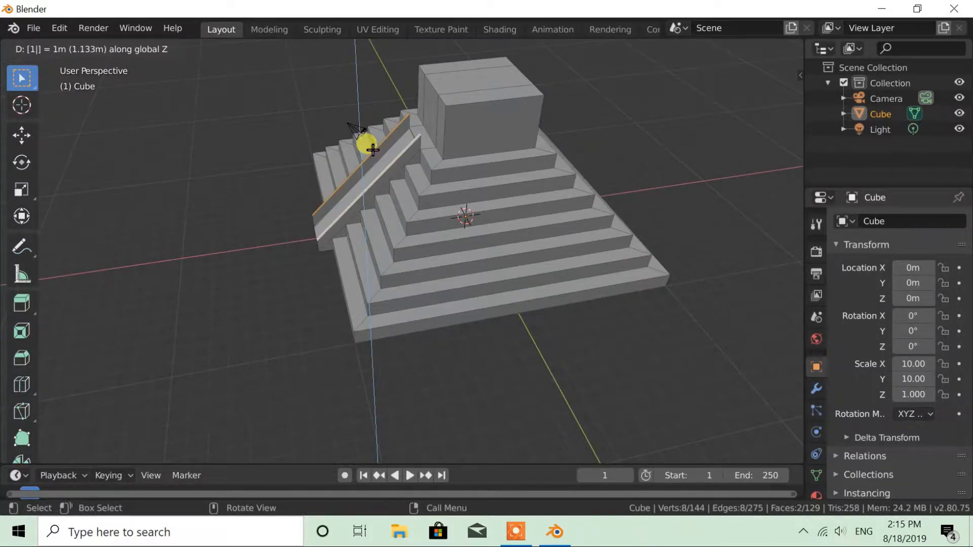
key("Return")
Turn on face snapping and extrude the upper end faces of both side walls 1 m to meet the top block
scroll(428, 132, "up", 3)
middle_click_drag(432, 104, 321, 182, "shift")
left_click(322, 203)
left_click(310, 243, "shift")
middle_click_drag(310, 244, 367, 238)
left_click(537, 51)
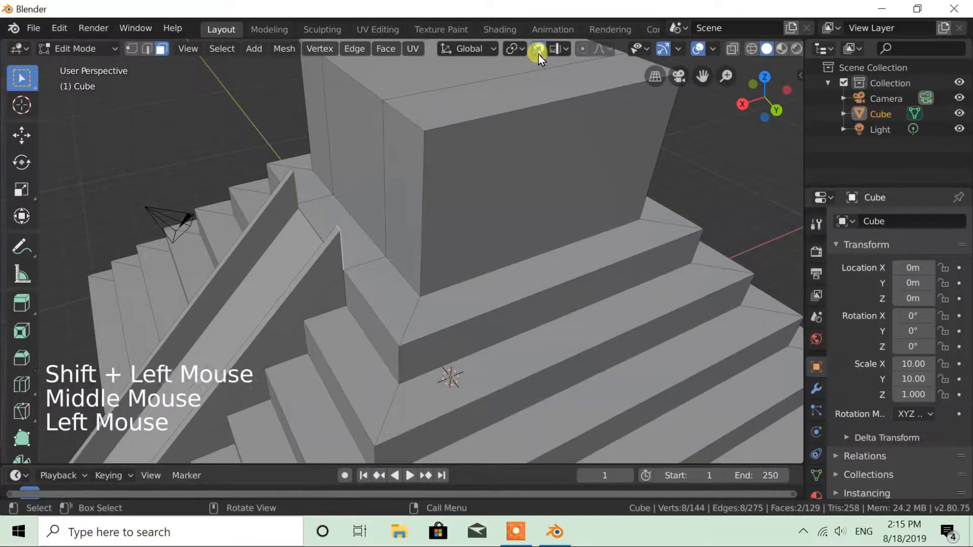
left_click(561, 49)
left_click(506, 138)
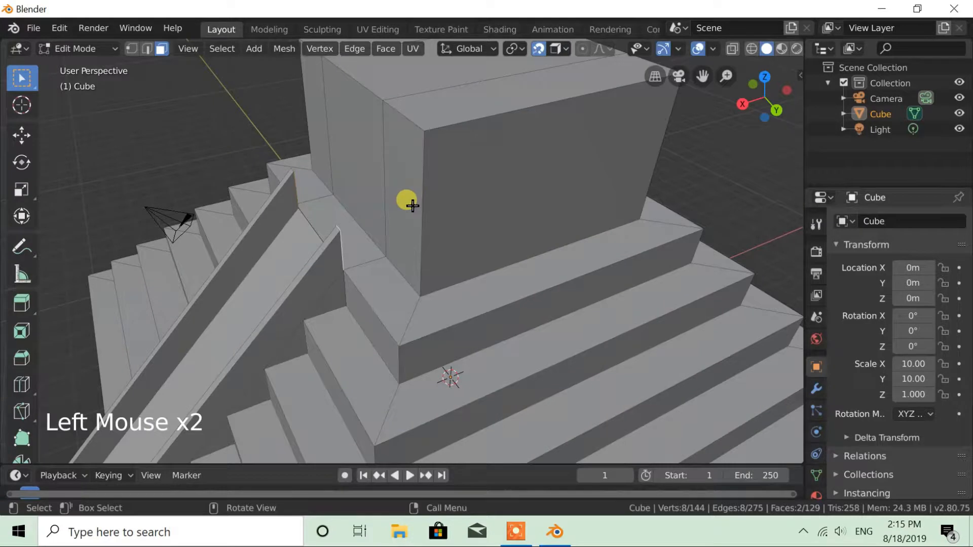
key("e")
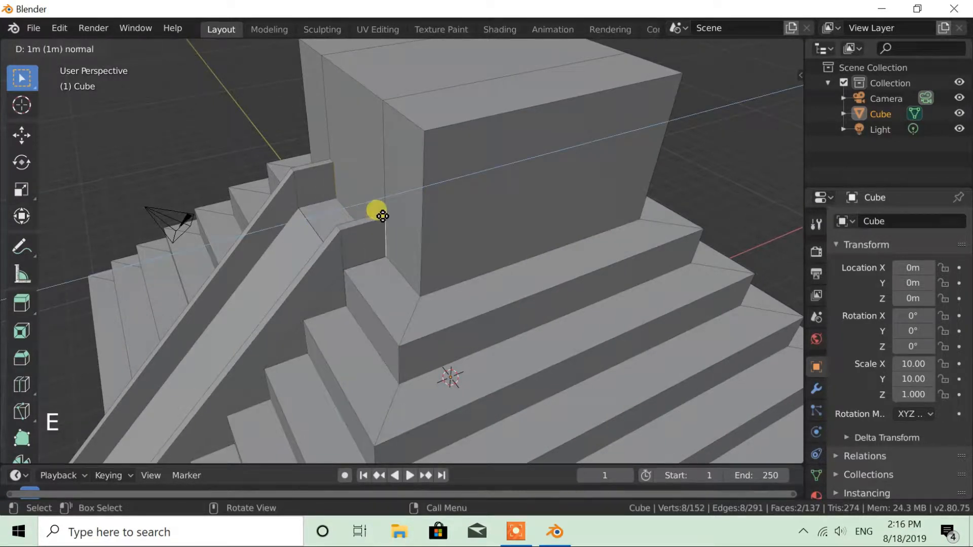
left_click(402, 208)
Extrude the ramp's inner bottom corner vertex beside the negative Y side wall a short distance up along global Z
middle_click_drag(376, 255, 498, 270)
scroll(441, 263, "down", 1)
scroll(413, 322, "down", 2)
scroll(413, 321, "up", 2)
middle_click_drag(413, 321, 435, 269, "shift")
scroll(435, 269, "up", 1)
scroll(435, 270, "up", 2)
scroll(428, 268, "down", 2)
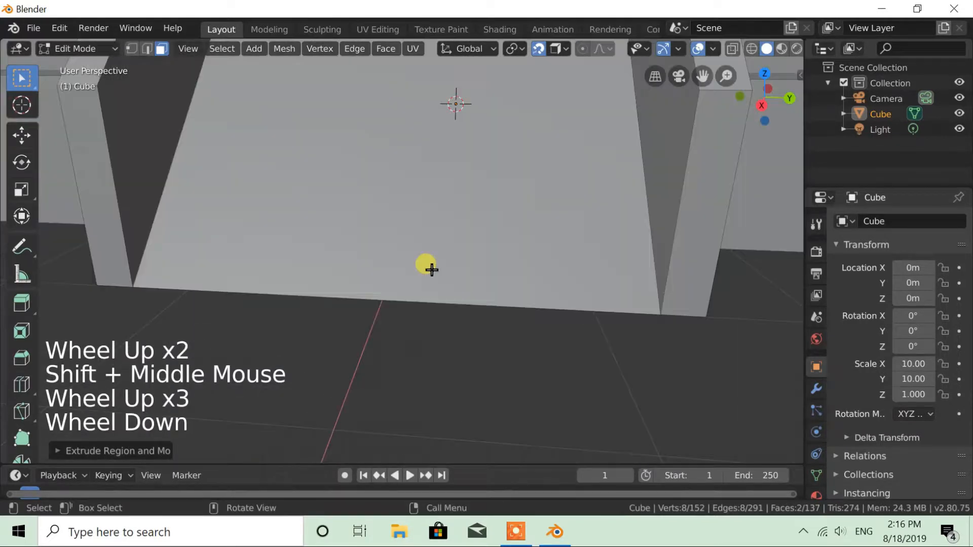
left_click(131, 48)
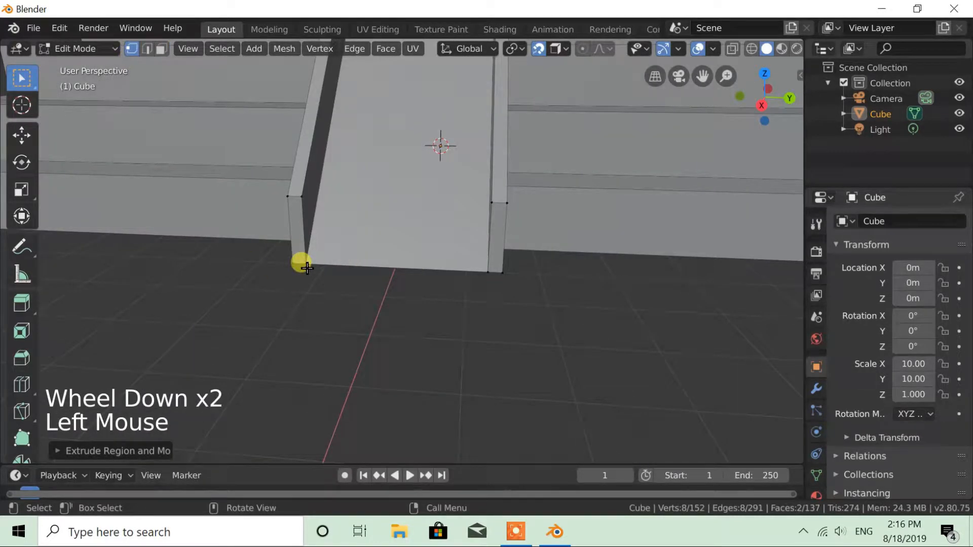
left_click(343, 253)
middle_click_drag(343, 254, 319, 254)
scroll(318, 252, "up", 2)
scroll(323, 258, "down", 1)
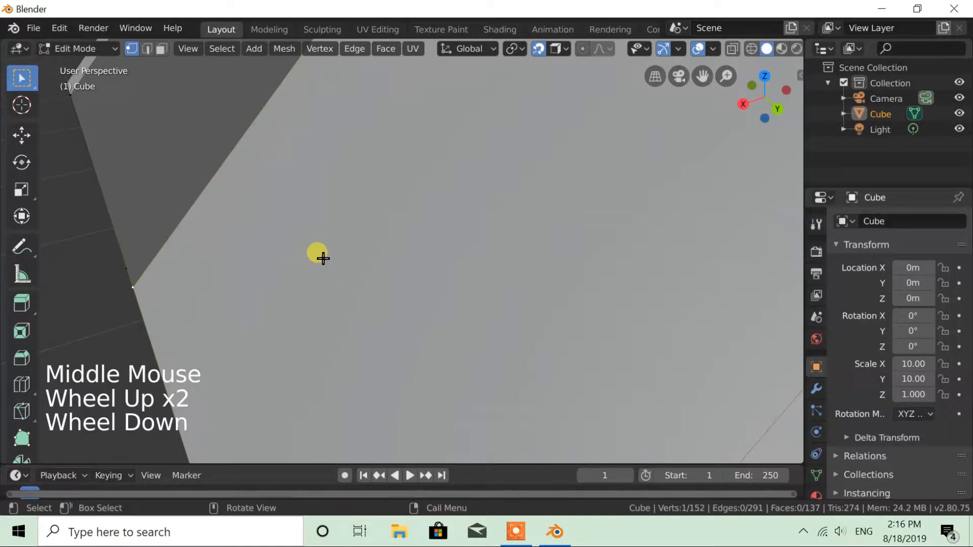
key("KP_Decimal")
scroll(350, 285, "down", 5)
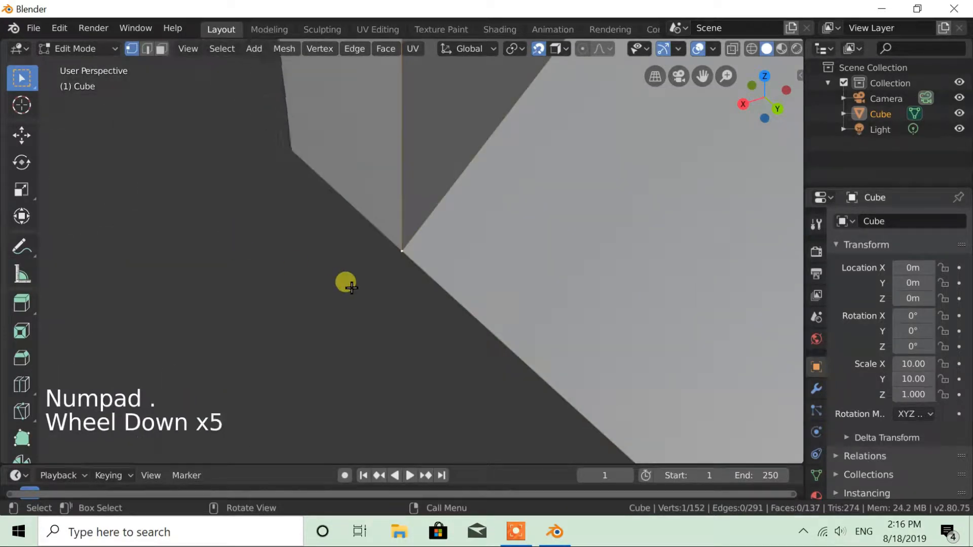
key("e")
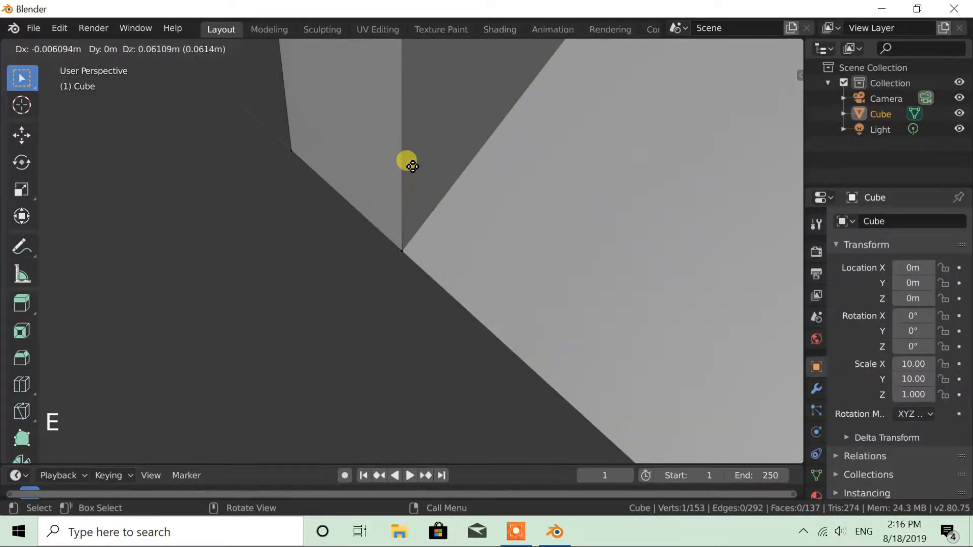
key("z")
key("Return")
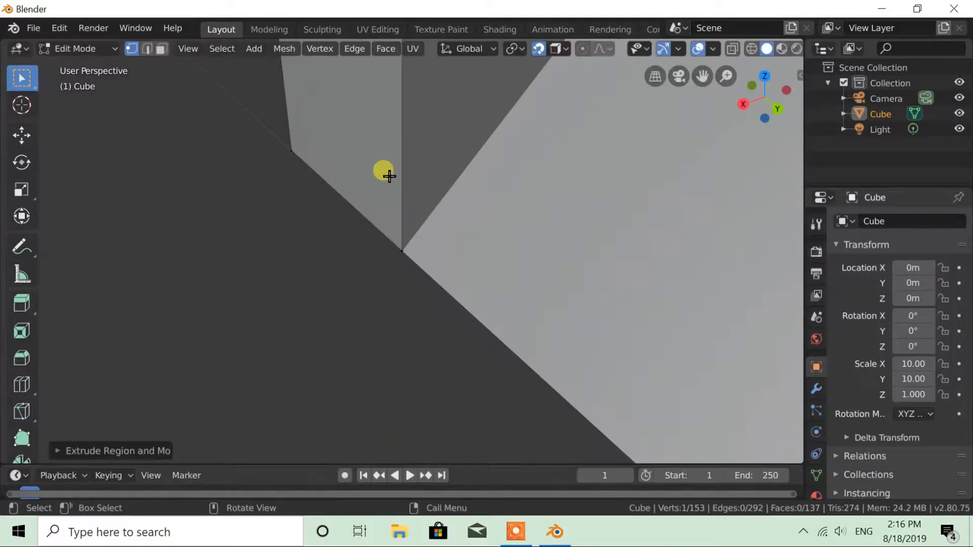
Extrude the raised vertex along negative global X back to the ramp's slope, forming the first stair tread edge
scroll(387, 172, "down", 7)
scroll(415, 160, "up", 2)
key("e")
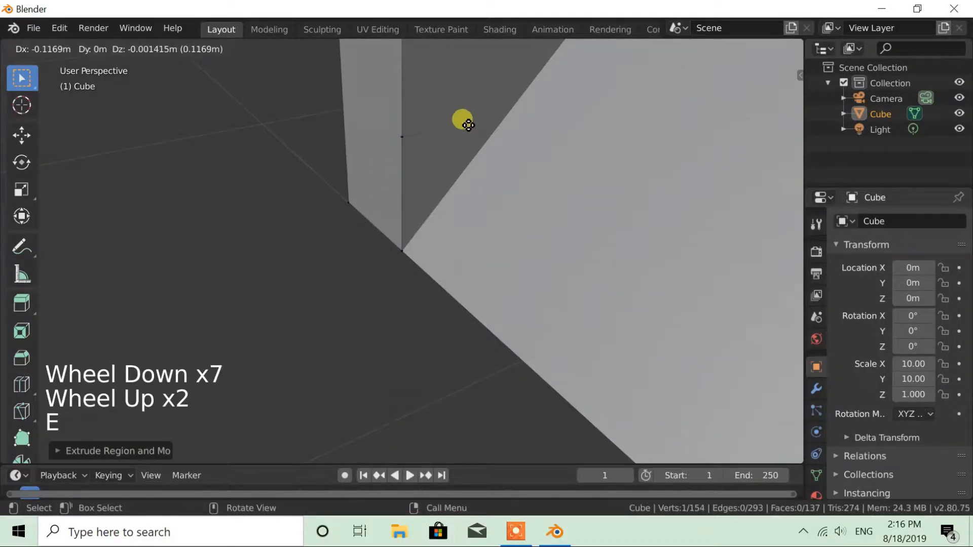
key("z")
key("x")
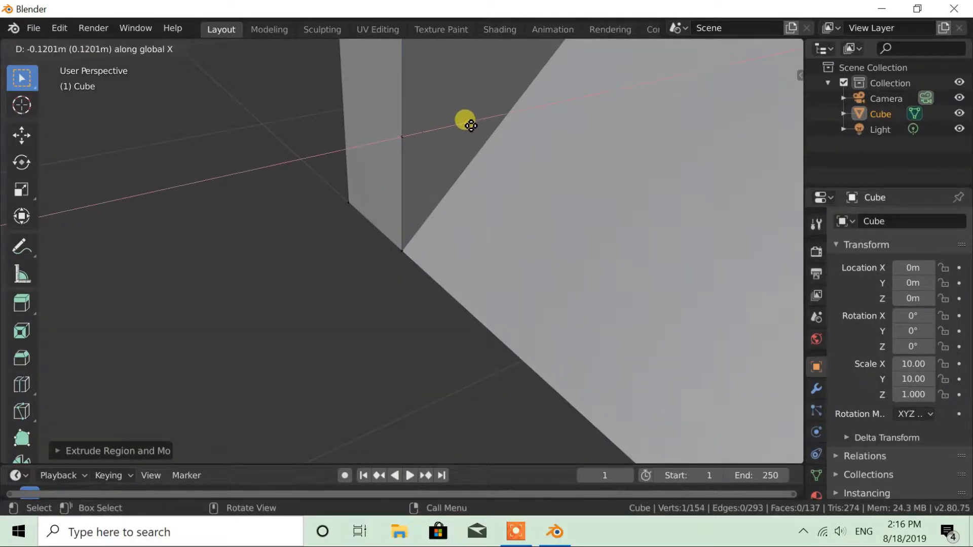
key("BackSpace")
key("BackSpace")
key("BackSpace")
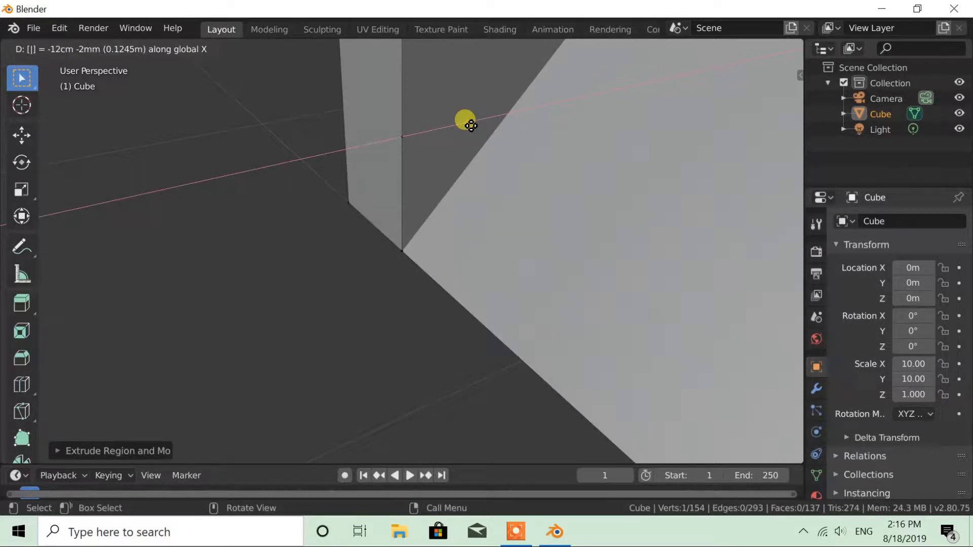
left_click(463, 124)
Extrude the riser and tread profile edges of the first stair along global Y across the ramp to the opposite side wall
scroll(453, 172, "down", 1)
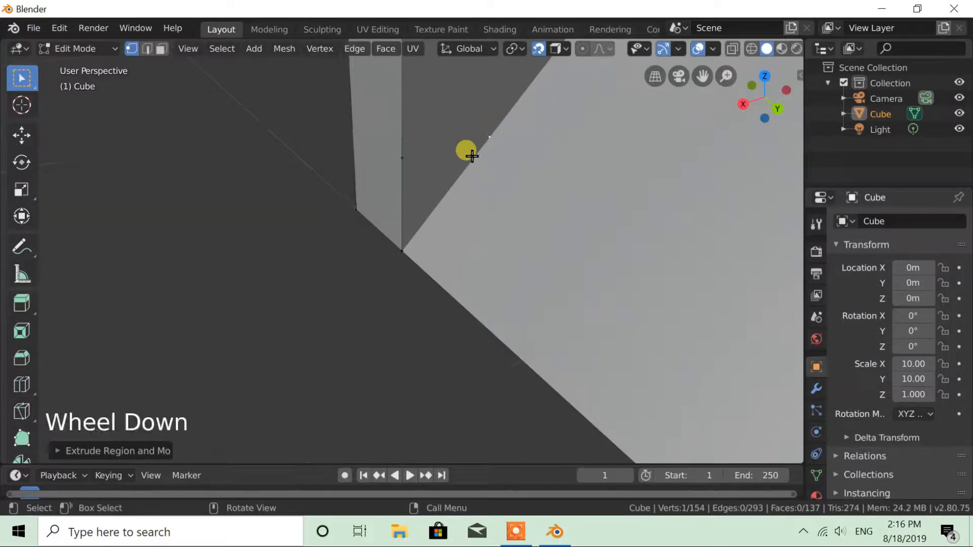
scroll(454, 172, "down", 3)
middle_click_drag(453, 172, 435, 247)
middle_click_drag(436, 245, 174, 78)
left_click(147, 48)
left_click(424, 205)
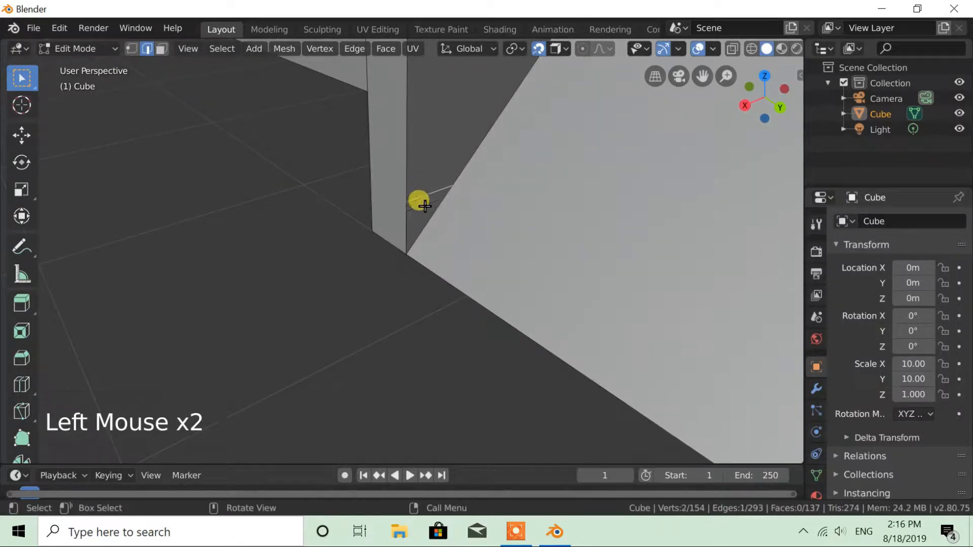
left_click(404, 225, "shift")
scroll(463, 284, "down", 3)
middle_click_drag(462, 284, 598, 241)
scroll(543, 304, "down", 2)
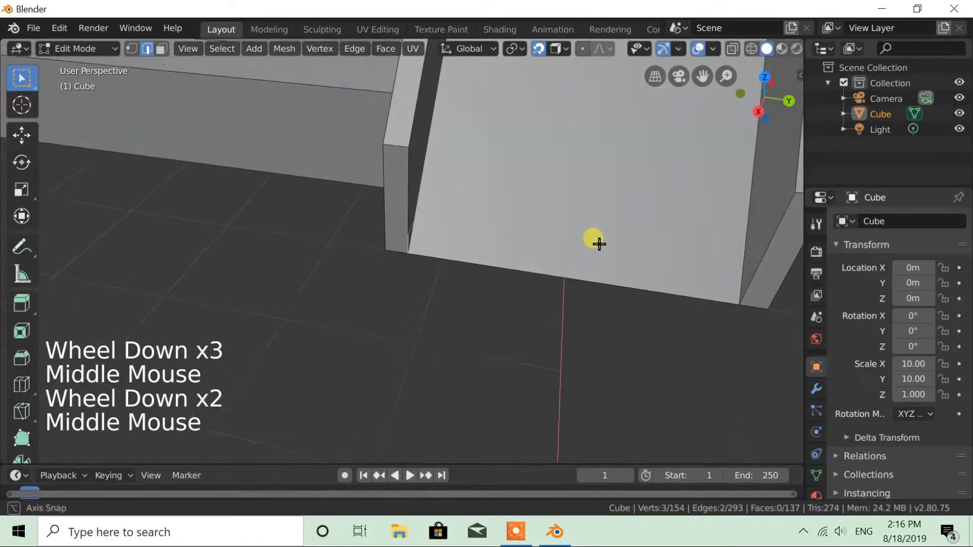
key("e")
key("y")
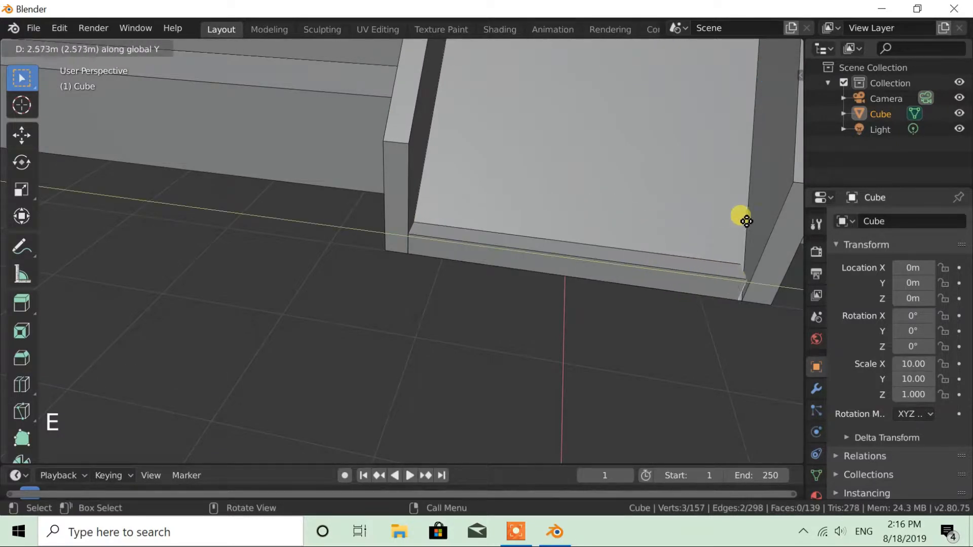
left_click(766, 210)
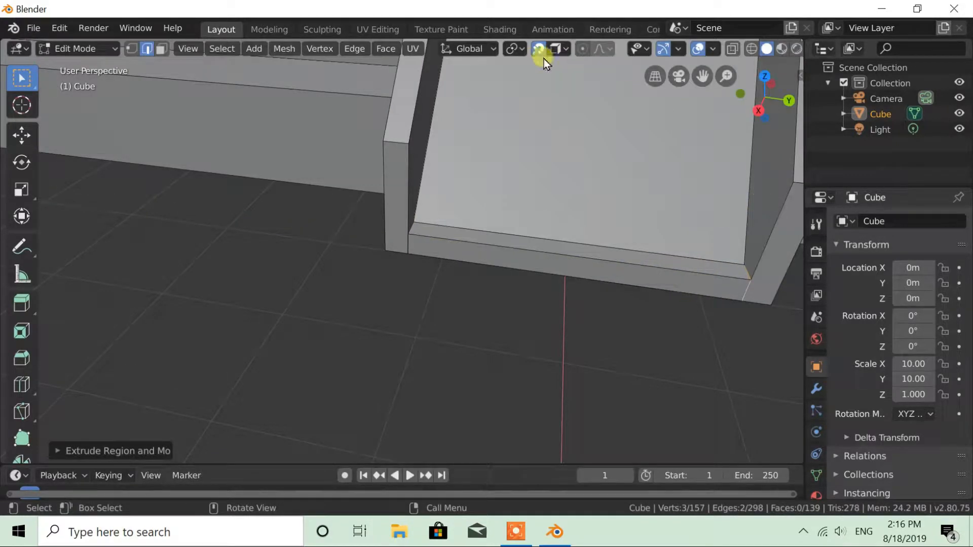
Separate the first stair's riser and tread faces from the pyramid mesh into their own object
scroll(474, 276, "down", 4)
middle_click_drag(456, 239, 461, 258)
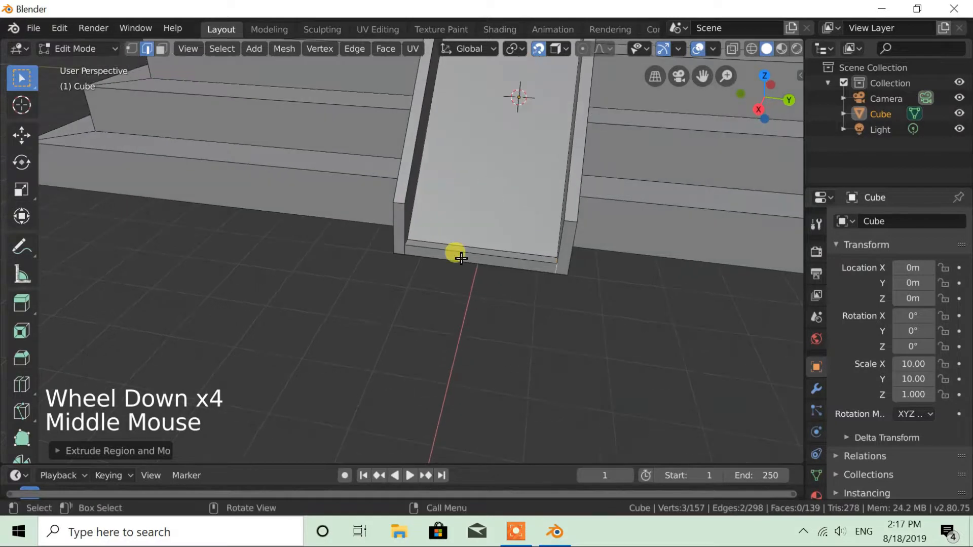
left_click(161, 48)
left_click(454, 245)
left_click(488, 253, "shift")
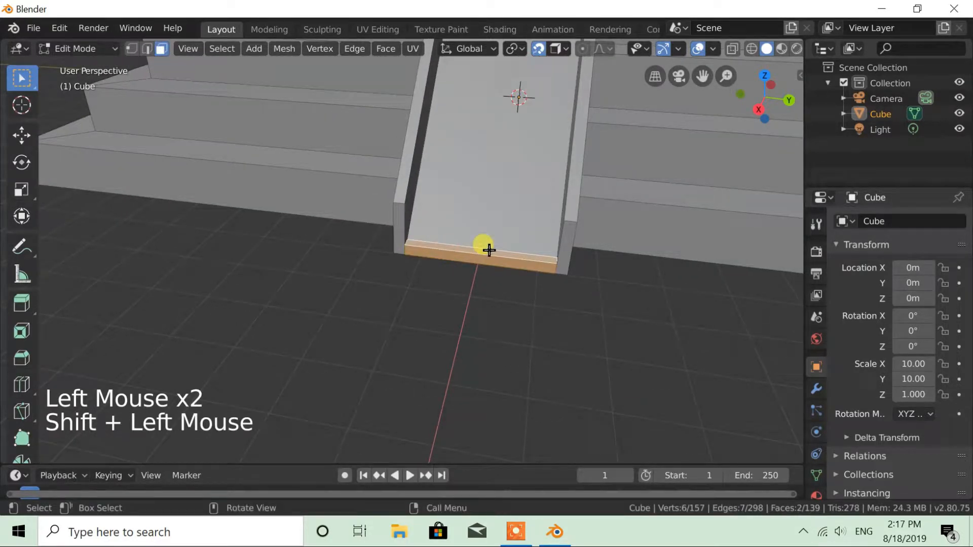
key("p")
left_click(466, 215)
scroll(487, 251, "down", 1)
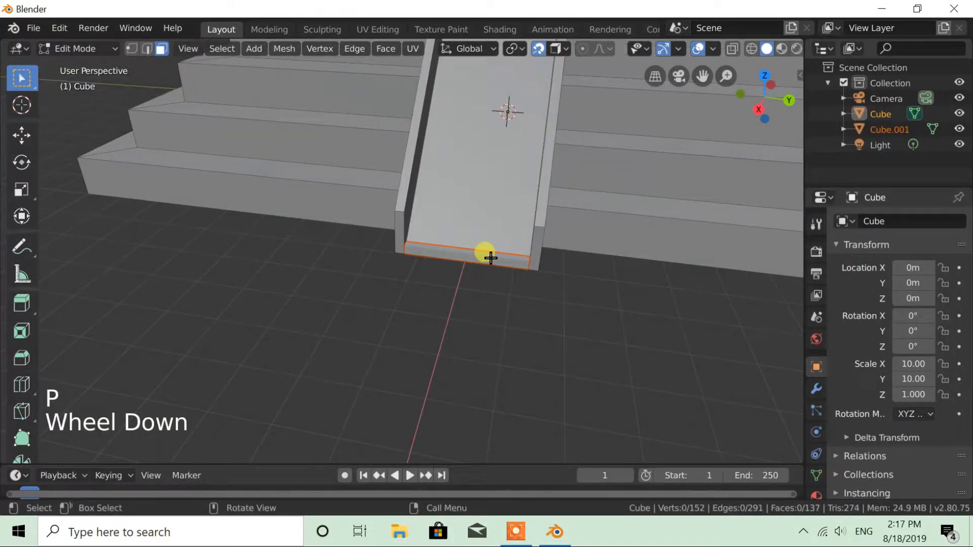
Add an Array modifier to the separated stair object in Object Mode
key("Tab")
left_click(455, 257)
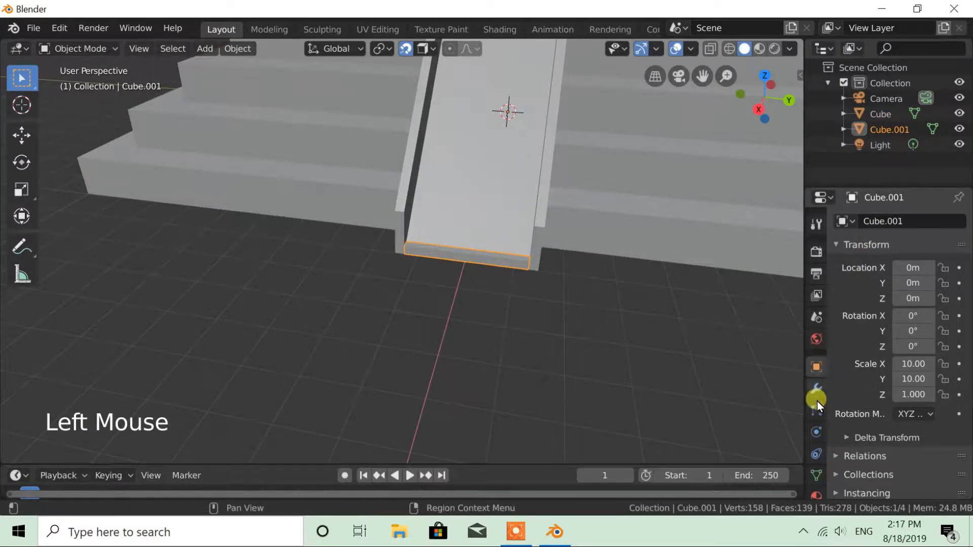
scroll(820, 405, "down", 5)
left_click(815, 343)
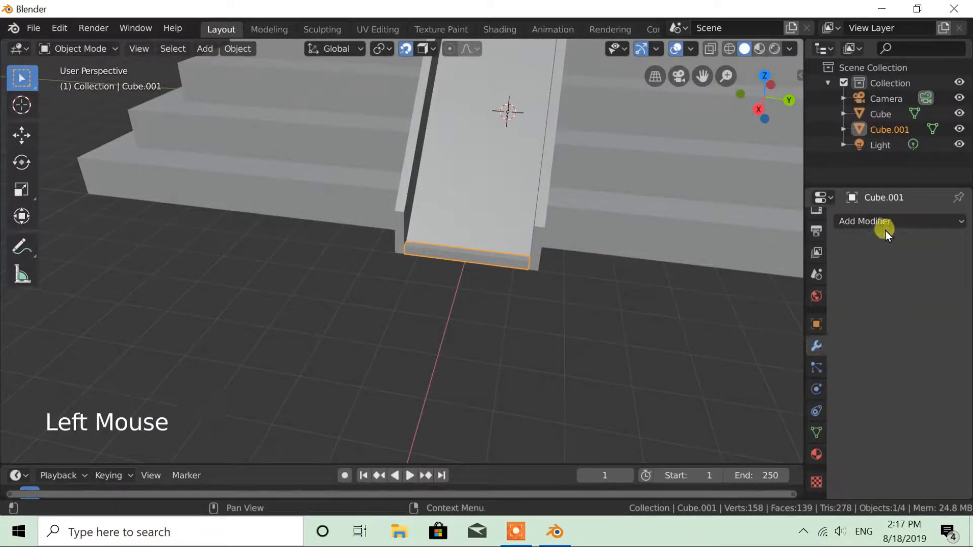
left_click(871, 221)
left_click(653, 257)
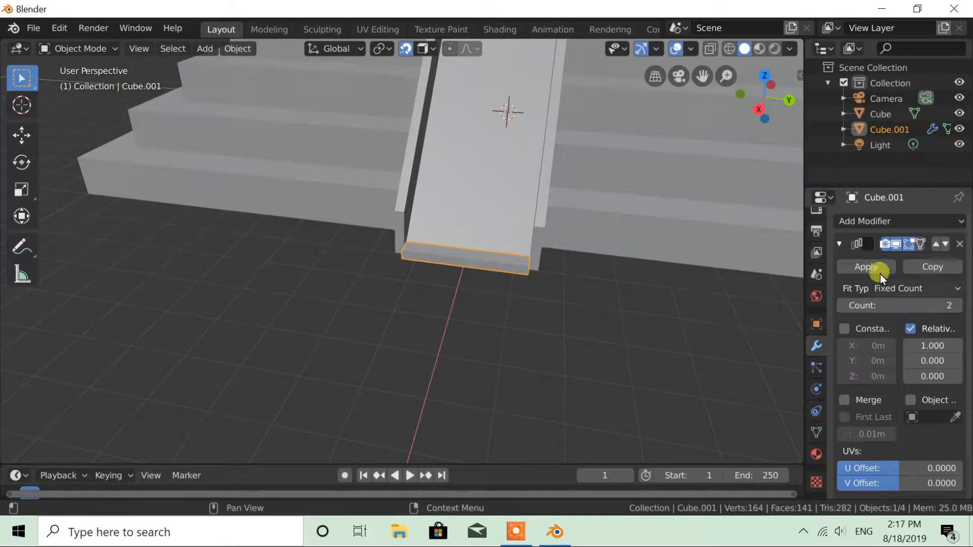
Set the stair array's relative offset to -1 in X and 1 in Z
left_click(930, 345)
type("-1")
key("Return")
left_click(934, 376)
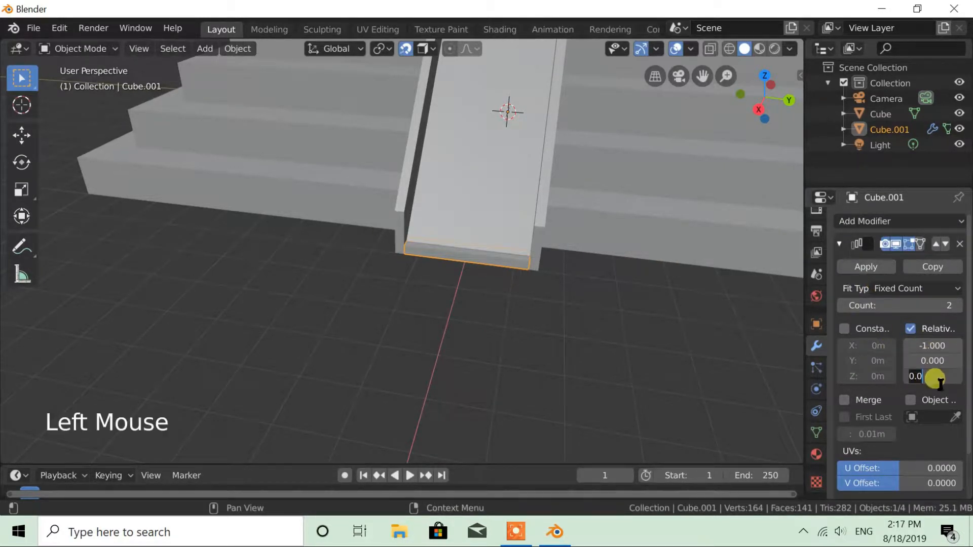
type("1")
key("Return")
scroll(460, 265, "up", 6)
scroll(471, 263, "down", 2)
middle_click_drag(471, 263, 487, 244)
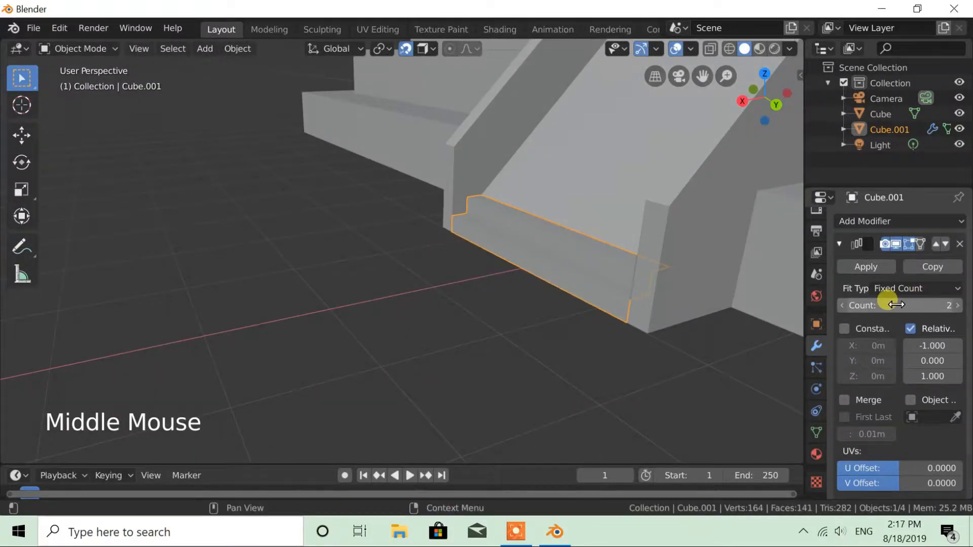
Set the stair array's fixed count to 35 so the steps run up the ramp
left_click_drag(858, 305, 892, 305)
scroll(508, 252, "down", 11)
scroll(469, 154, "up", 3)
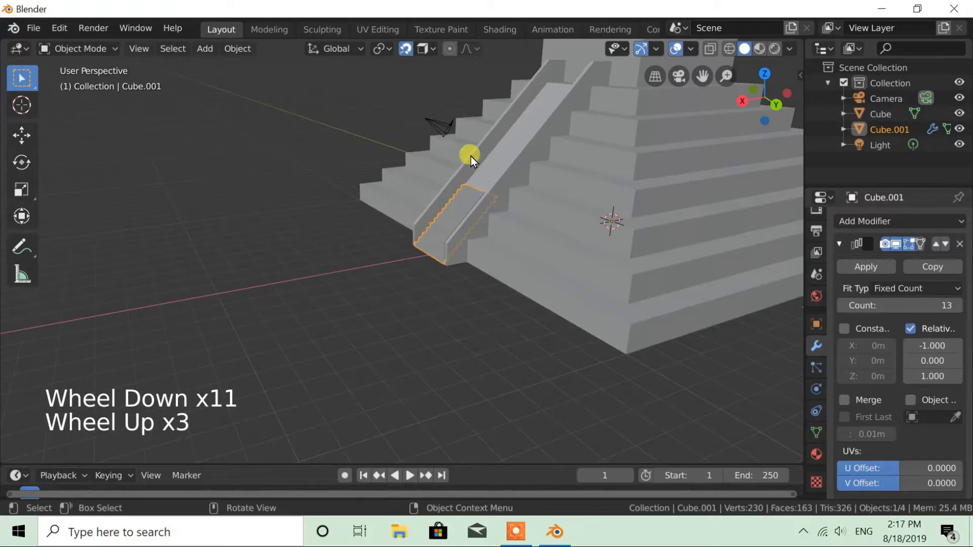
middle_click_drag(469, 154, 486, 162)
left_click_drag(862, 305, 893, 305)
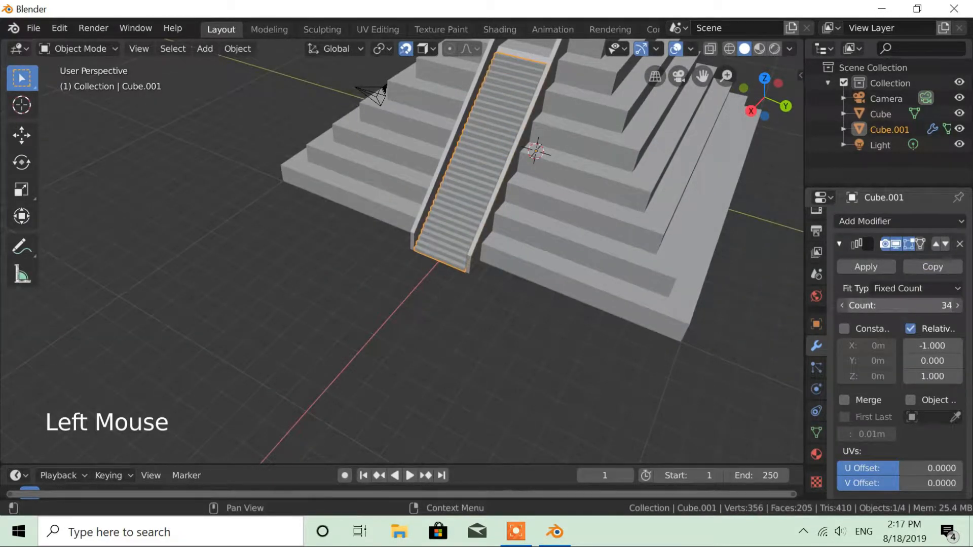
left_click(910, 305)
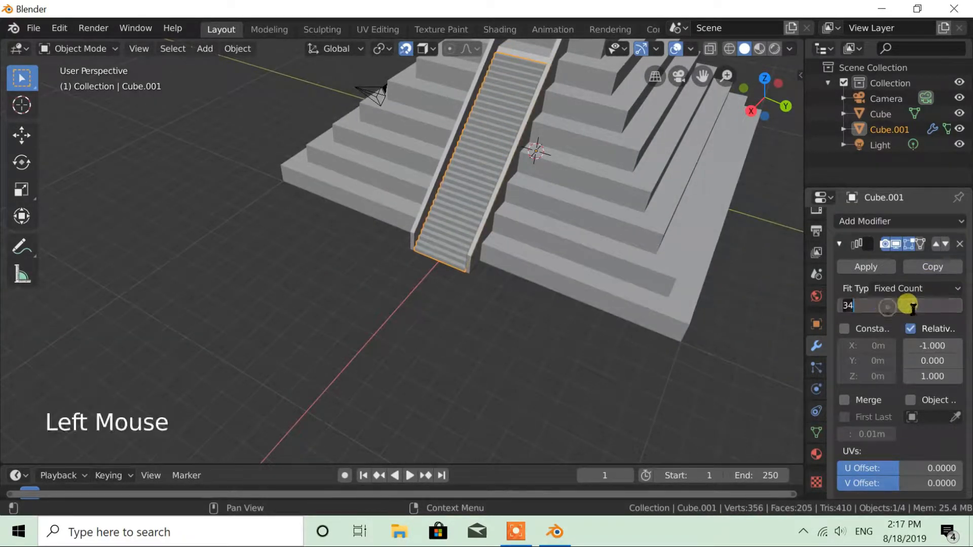
type("35")
key("Return")
scroll(709, 255, "down", 2)
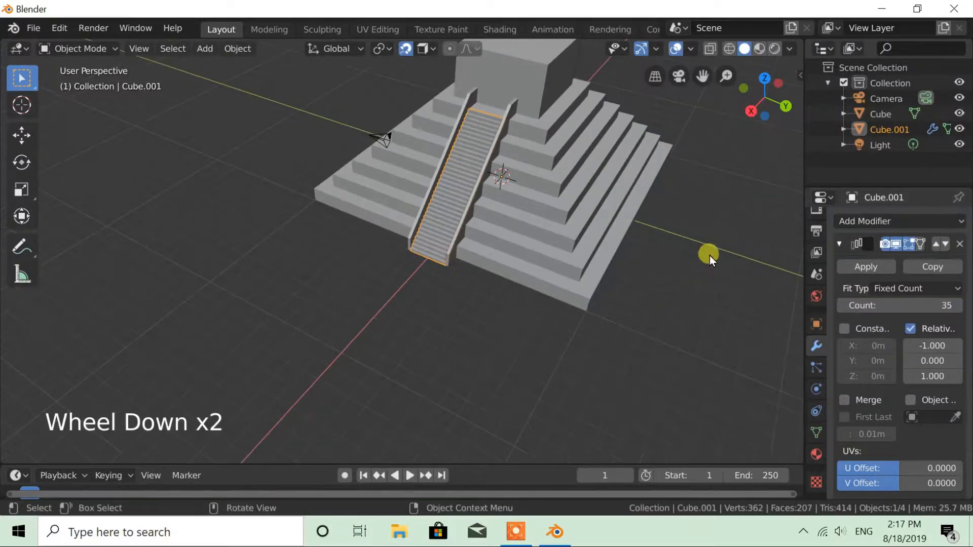
Add three horizontal loop cuts around the pyramid's top block and slide them upward
middle_click_drag(439, 83, 518, 166)
scroll(519, 165, "up", 1)
scroll(518, 167, "down", 2)
left_click(526, 126)
scroll(526, 126, "up", 1)
scroll(525, 94, "down", 3)
middle_click_drag(526, 126, 496, 106)
key("KP_Decimal")
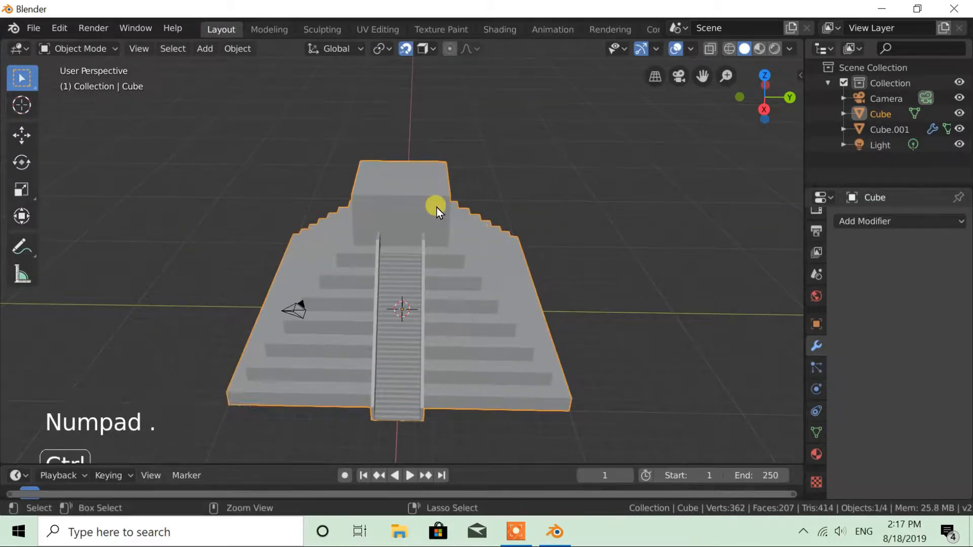
key("ctrl+r")
key("Tab")
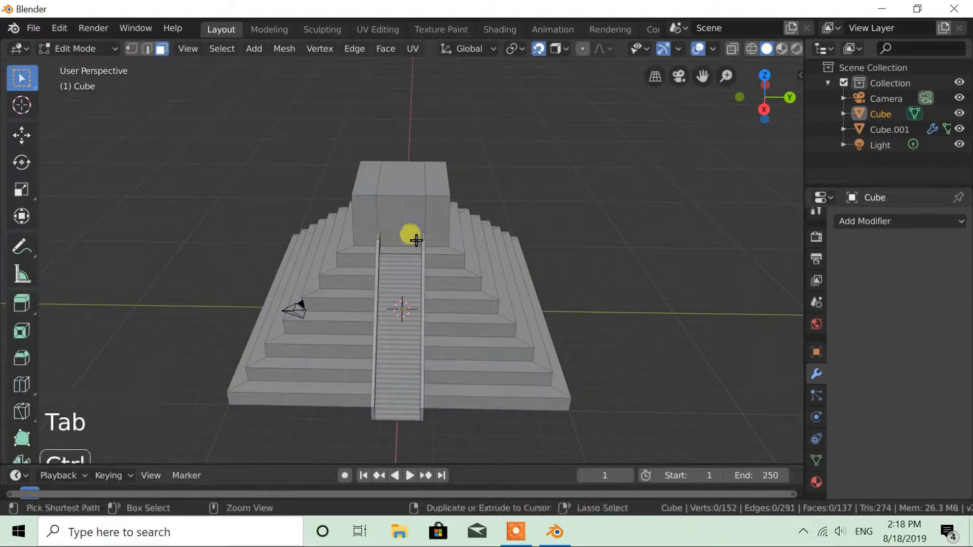
key("ctrl+r")
scroll(412, 218, "up", 2)
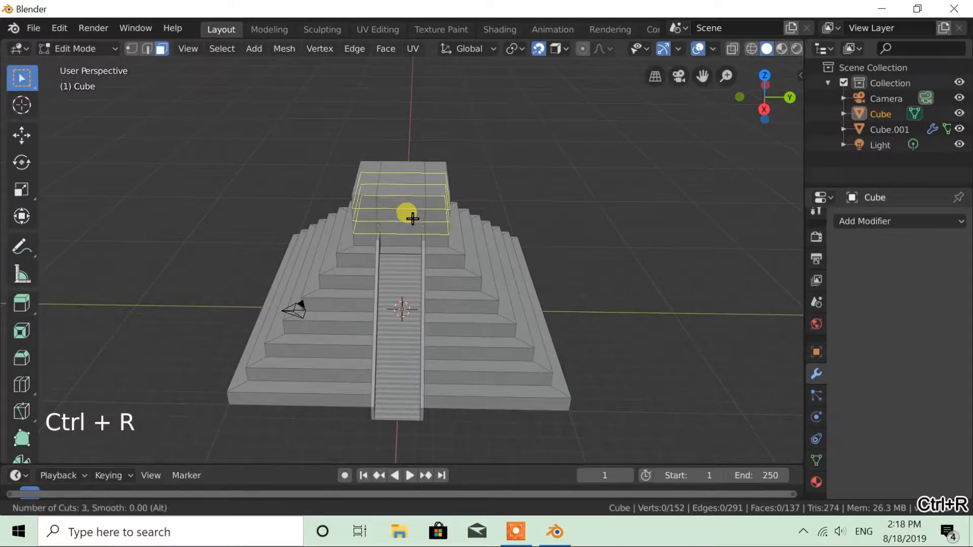
left_click(411, 216)
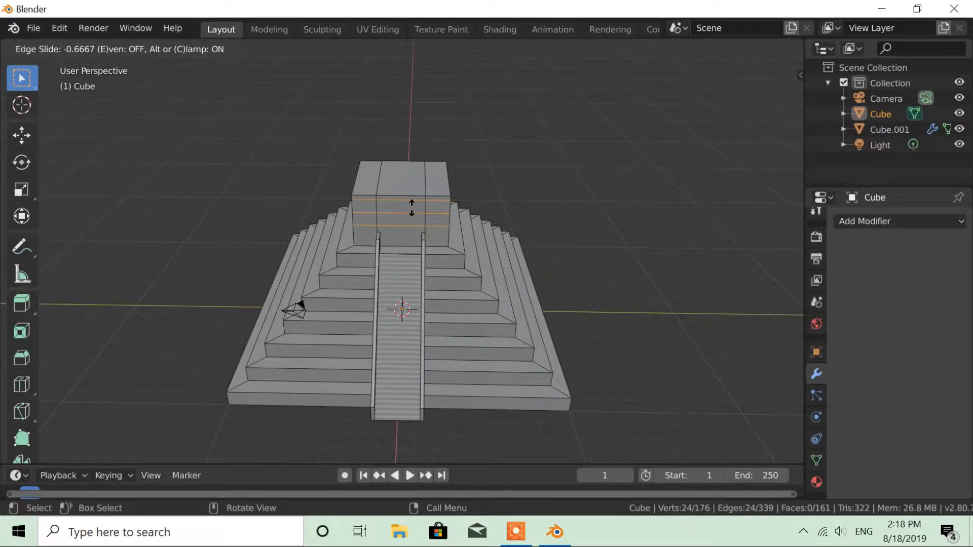
left_click(410, 208)
Subdivide the three upper faces on the roof of the top block
scroll(446, 167, "up", 2)
middle_click_drag(446, 167, 393, 168)
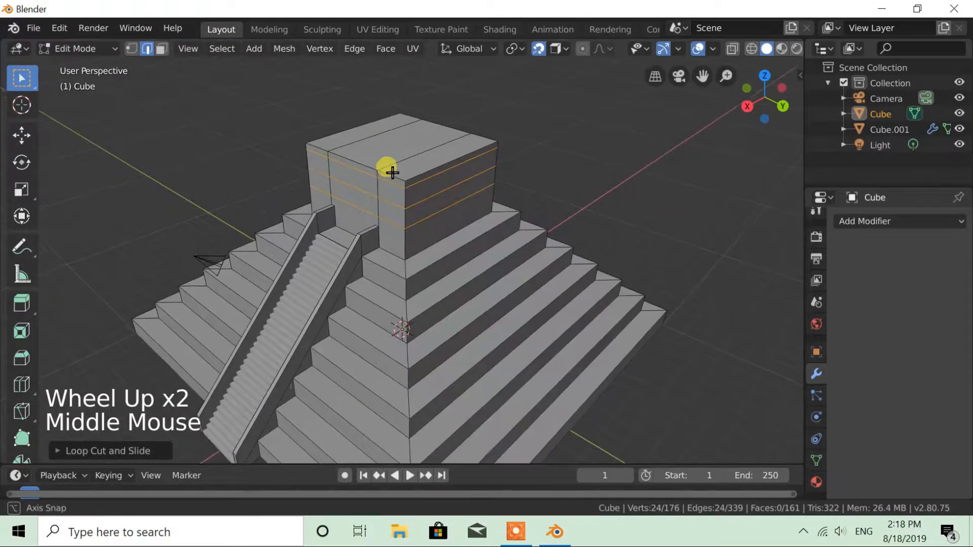
key("ctrl+r")
middle_click_drag(345, 190, 400, 142)
left_click(165, 48)
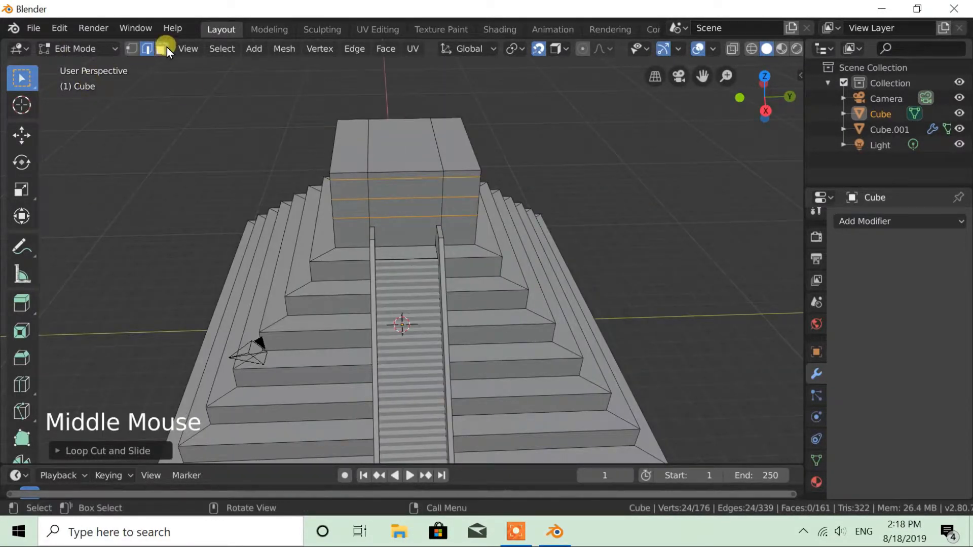
left_click(375, 152)
left_click(349, 154, "shift")
left_click(459, 156, "shift")
right_click(379, 154)
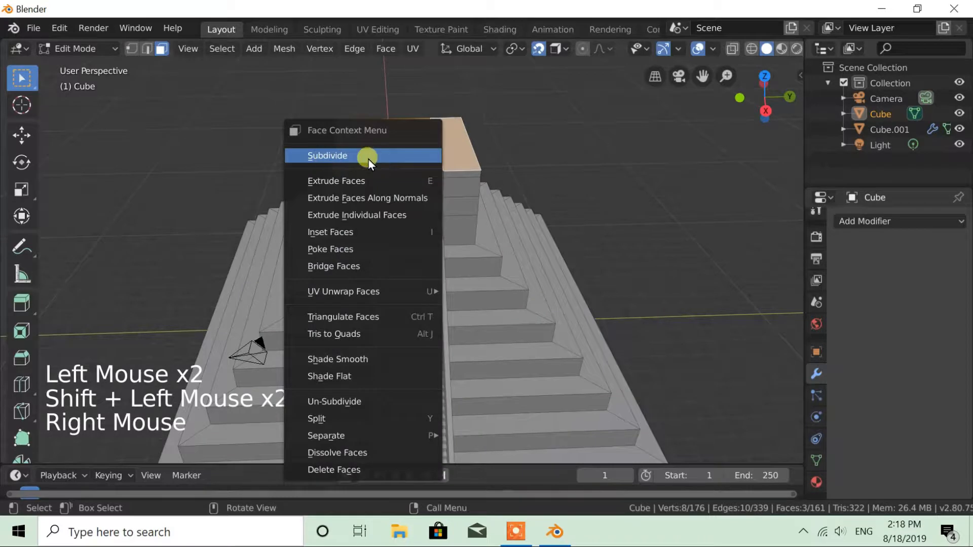
left_click(368, 159)
Extrude the four outer roof faces along the negative and positive Y sides a short distance upward
left_click(343, 134)
left_click(357, 160, "shift")
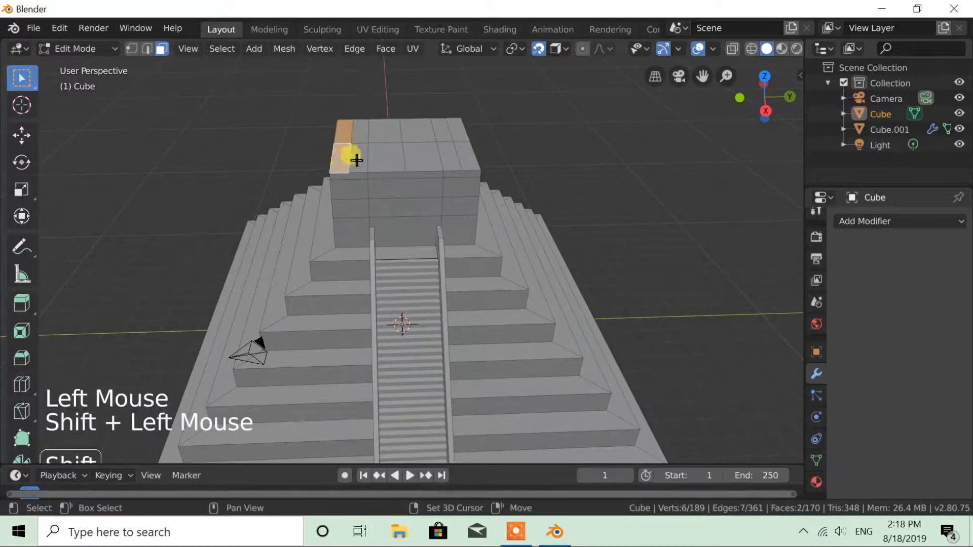
left_click(461, 133, "shift")
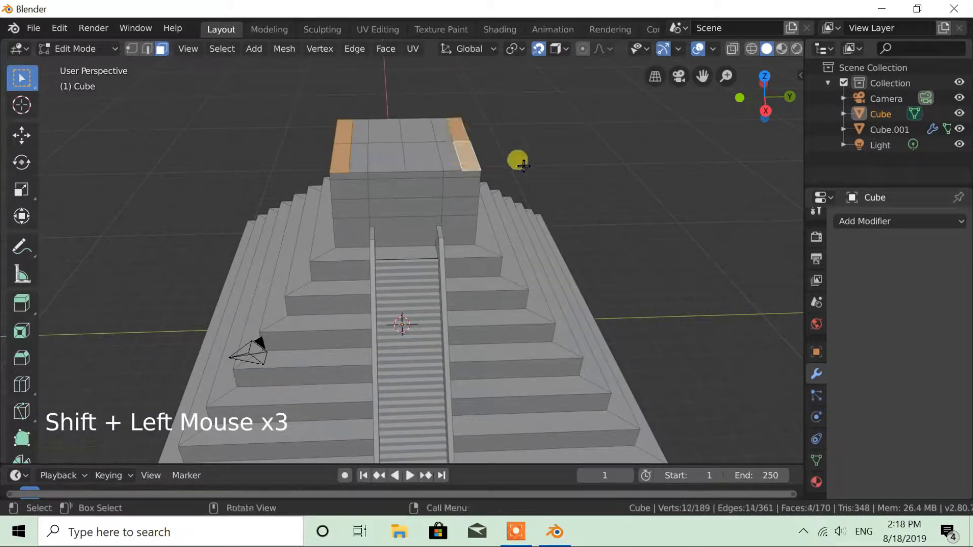
key("e")
left_click(524, 159)
Set the pivot point to Individual Origins and scale the raised side strips' upper faces to about 0.75
key("s")
right_click(489, 157)
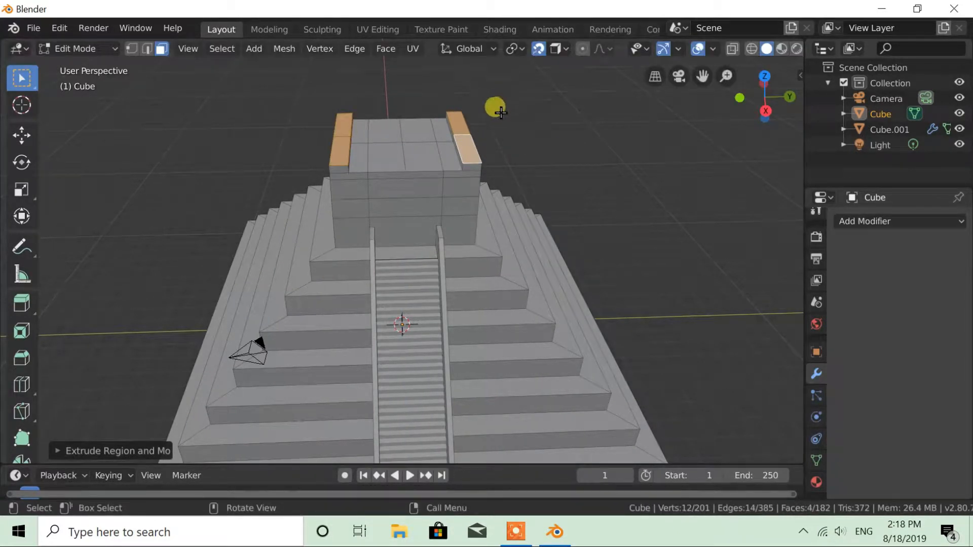
left_click(517, 49)
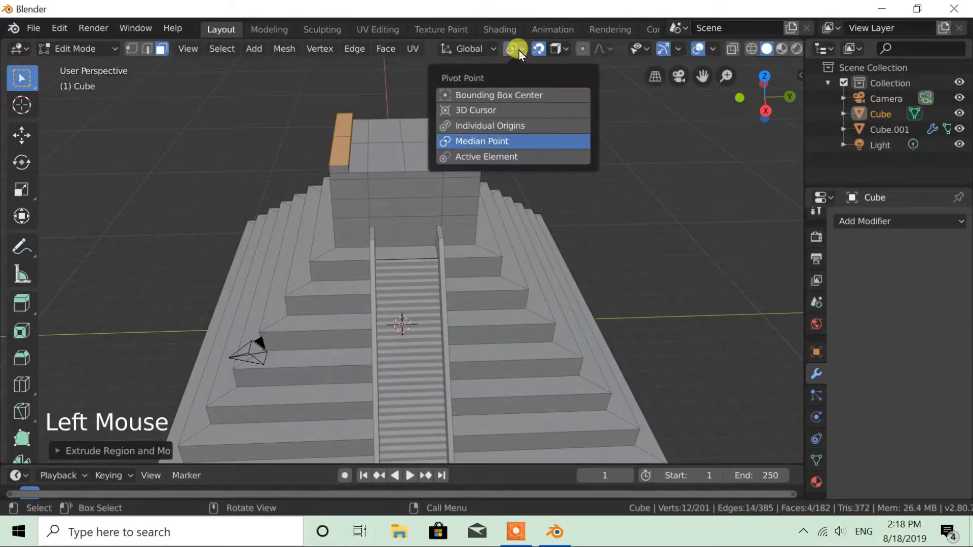
left_click(497, 125)
key("s")
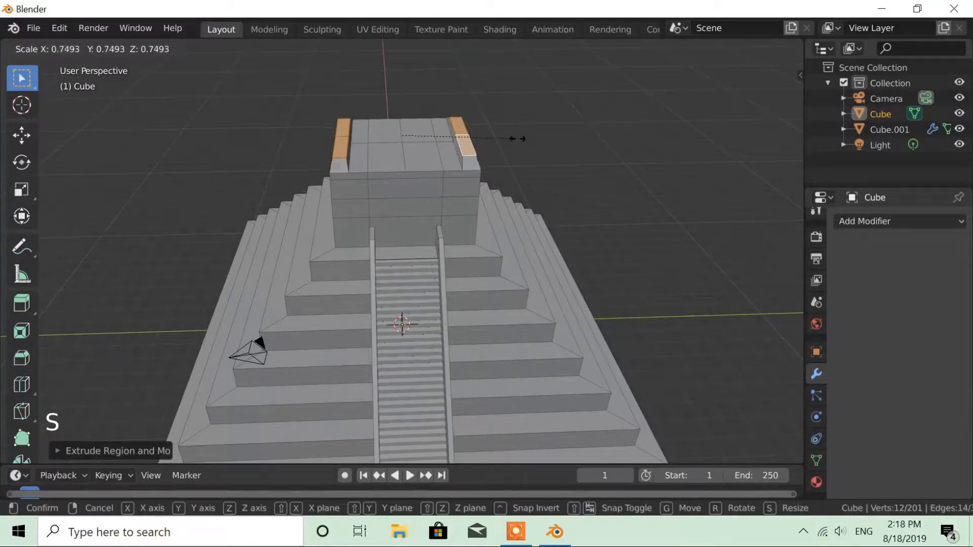
scroll(352, 191, "up", 1)
Subdivide the four middle roof faces between the raised side strips
left_click(376, 108)
left_click(413, 135, "shift")
left_click(385, 136, "shift")
left_click(419, 116, "shift")
right_click(419, 116)
left_click(394, 117)
Turn off snapping and extrude the four small roof faces at the rear negative Y corner upward along global Z into a column
left_click(371, 113)
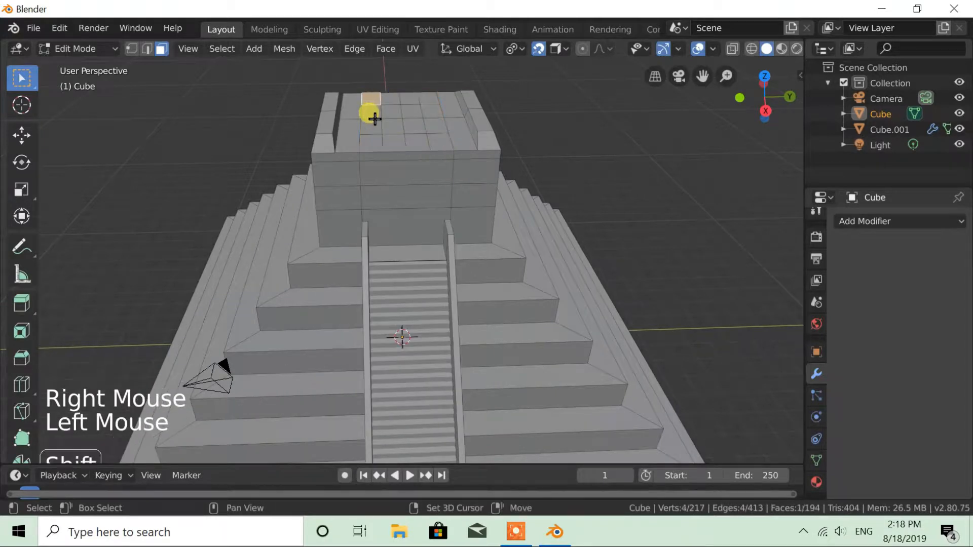
left_click(386, 113, "shift")
left_click(391, 114, "shift")
left_click(385, 100, "shift")
key("e")
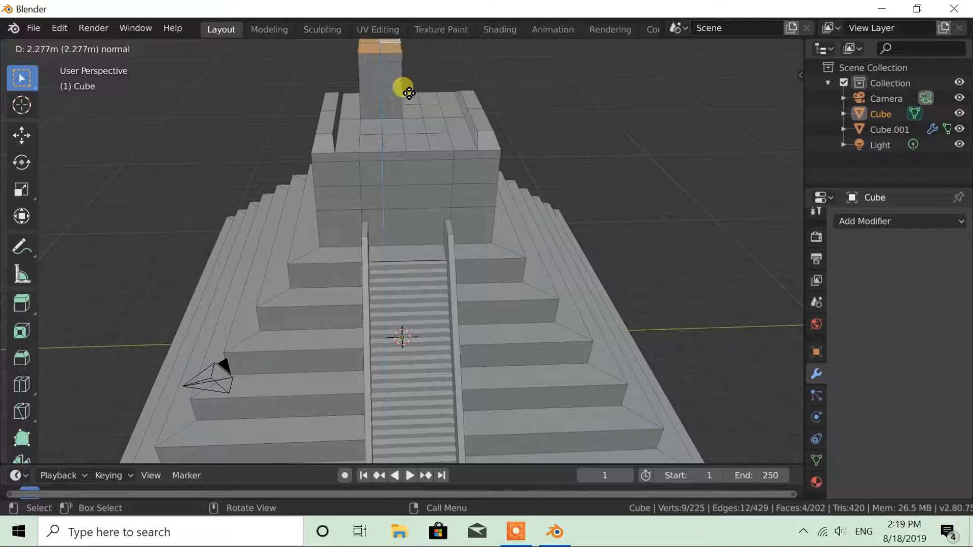
right_click(415, 84)
scroll(423, 112, "down", 2)
left_click(488, 71)
key("g")
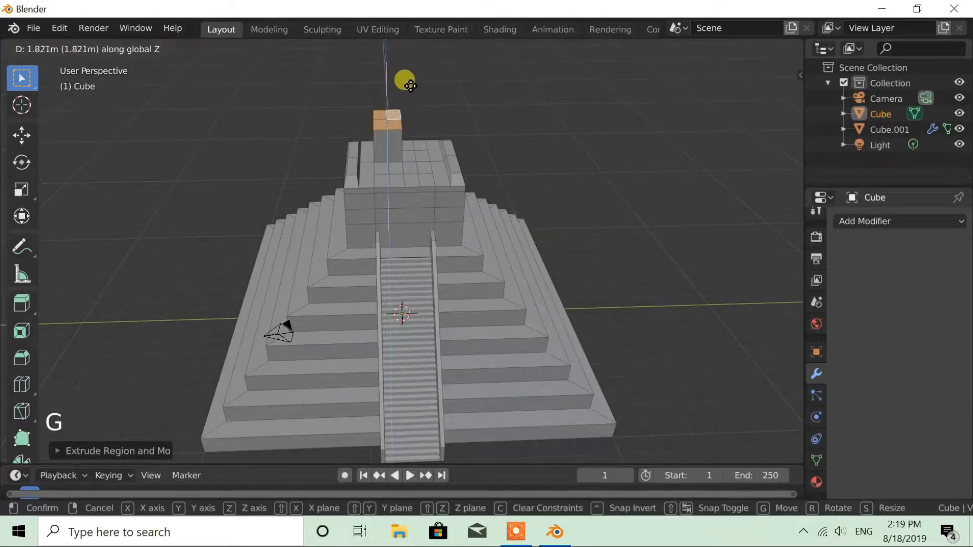
left_click(408, 101)
Extrude the column's upper faces again and scale them down to form a tapered tip
key("e")
left_click(409, 84)
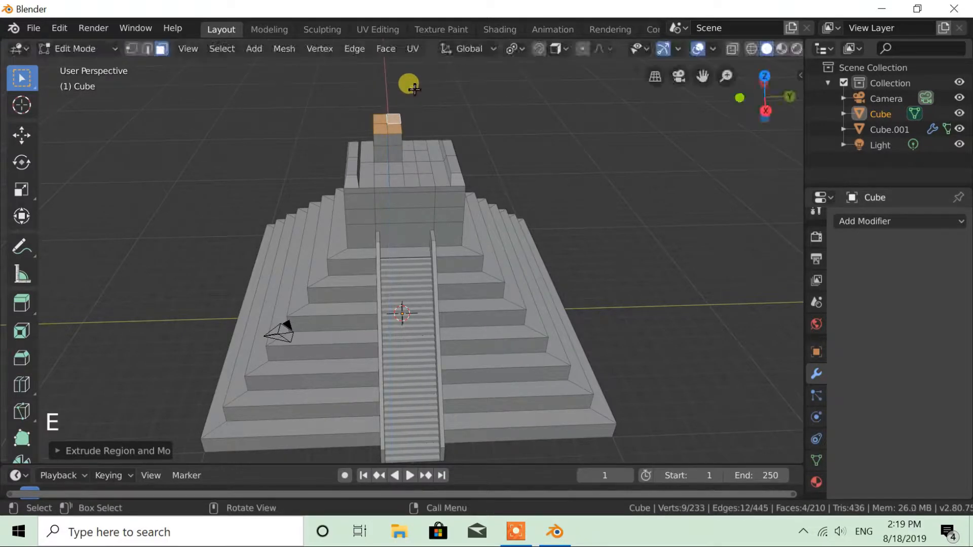
key("s")
left_click(430, 163)
Extrude the two small rear roof faces on the positive Y side upward, then extrude again and scale down to taper the column
scroll(428, 134, "up", 1)
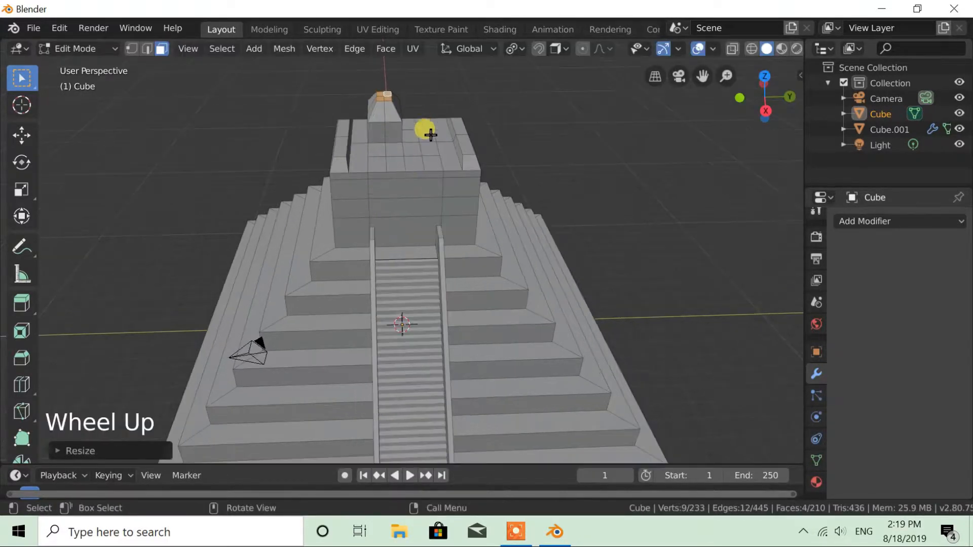
left_click(445, 123)
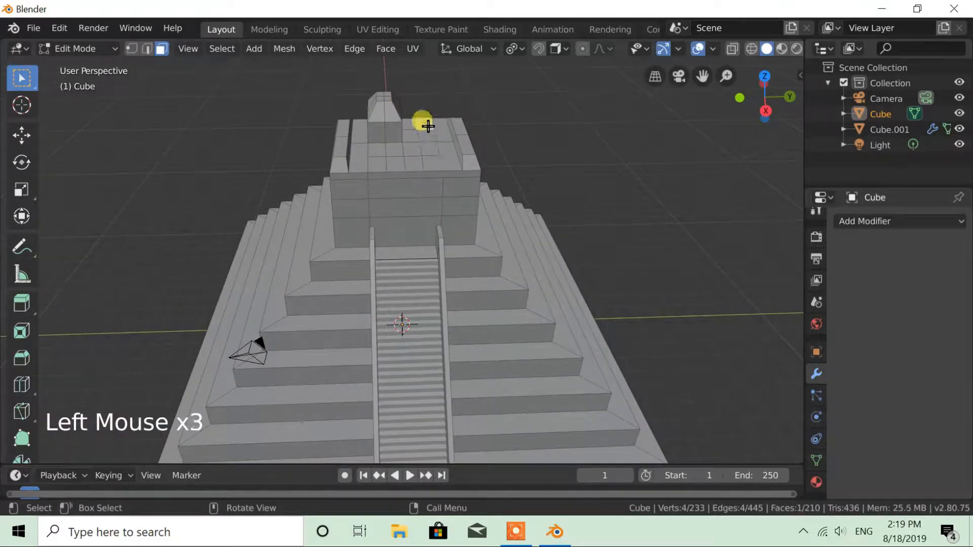
left_click(461, 128, "shift")
key("e")
left_click(489, 101)
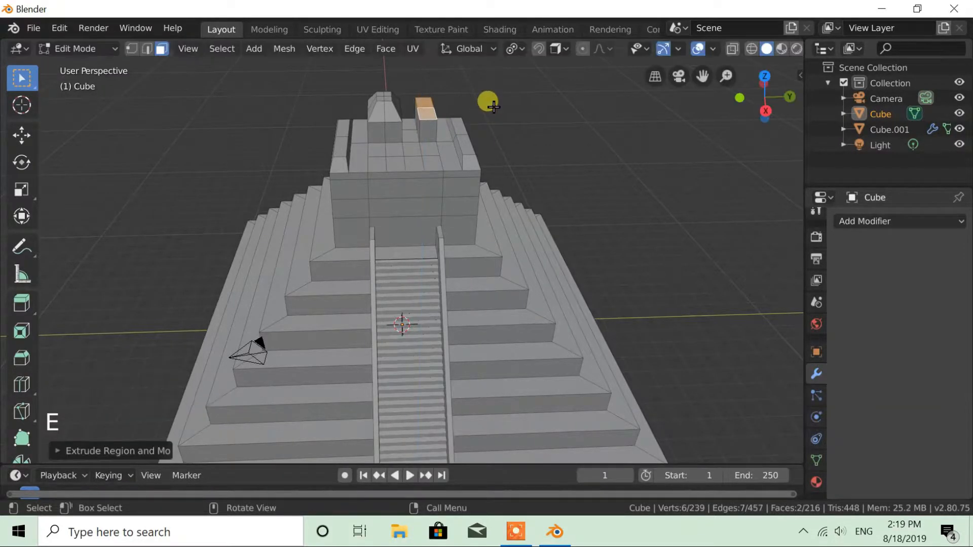
key("e")
left_click(492, 88)
key("s")
left_click(456, 90)
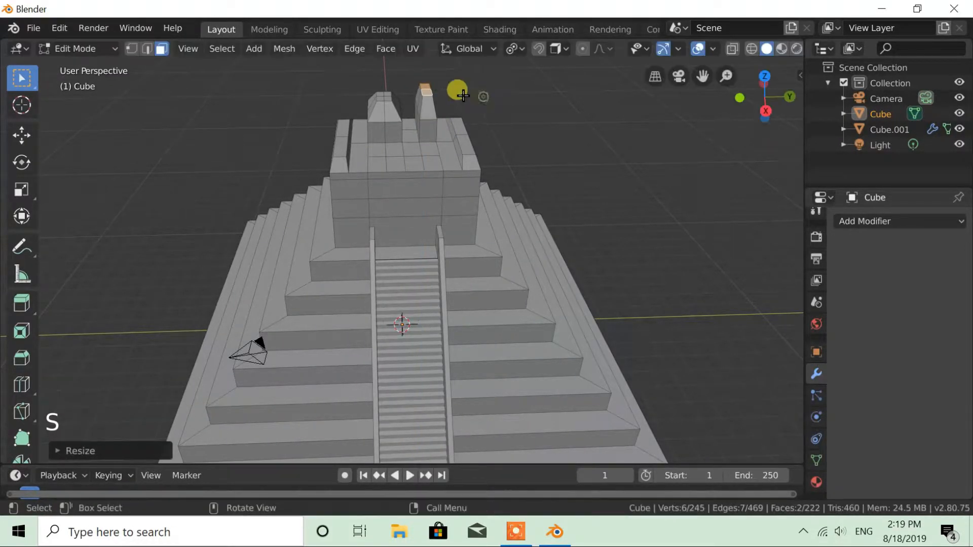
Extrude the positive Y column's top twice more and scale the end face down into a pointed tip
key("e")
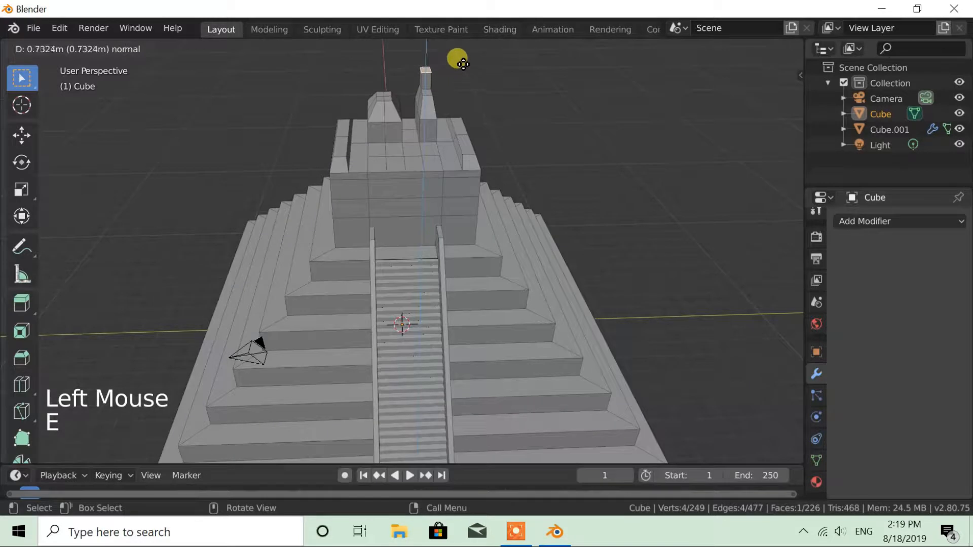
left_click(466, 66)
key("e")
left_click(480, 64)
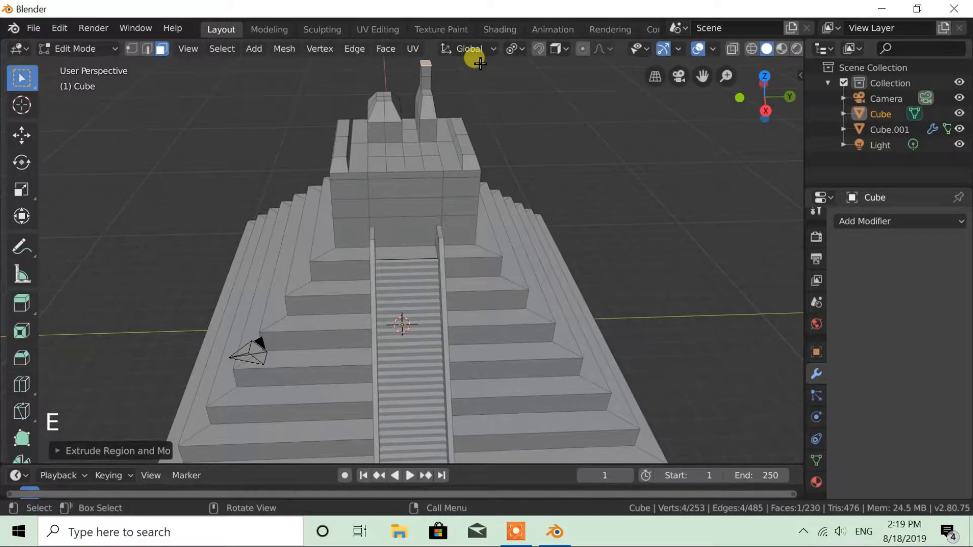
key("s")
left_click(467, 208)
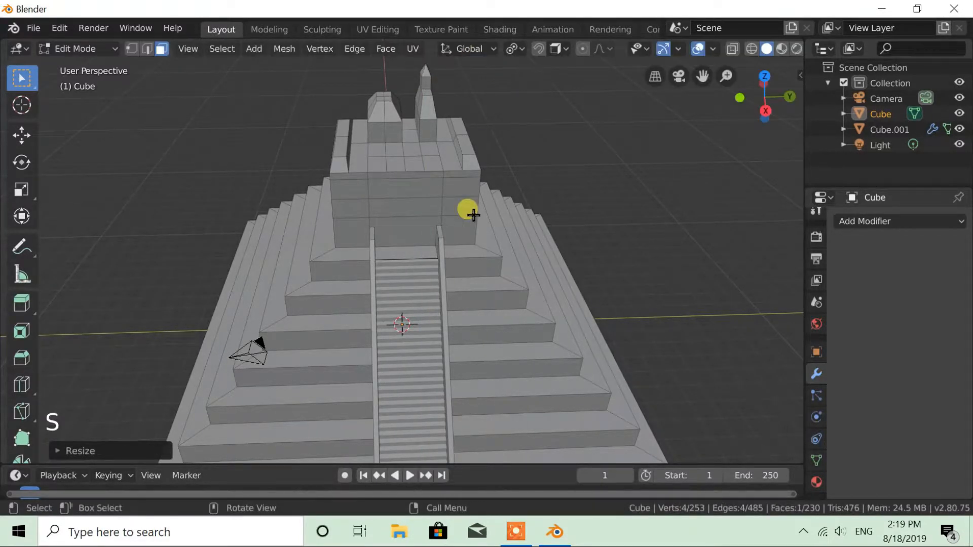
Extrude the four roof faces along the front edge upward about 0.1 m and scale them to about 0.75
scroll(467, 208, "up", 2)
scroll(467, 208, "down", 3)
middle_click_drag(467, 207, 512, 187)
left_click(391, 169)
left_click(407, 167, "shift")
left_click(423, 167, "shift")
left_click(442, 169, "shift")
key("e")
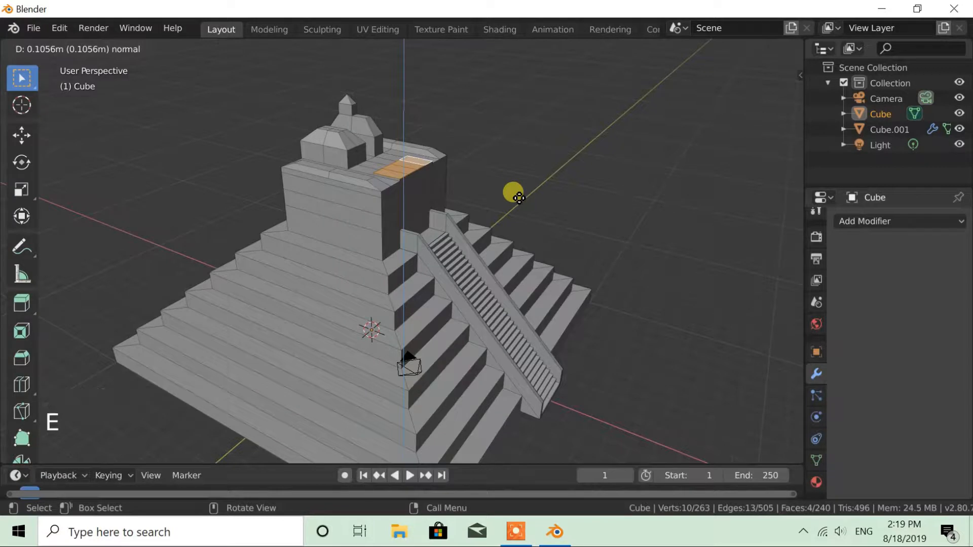
left_click(522, 195)
key("s")
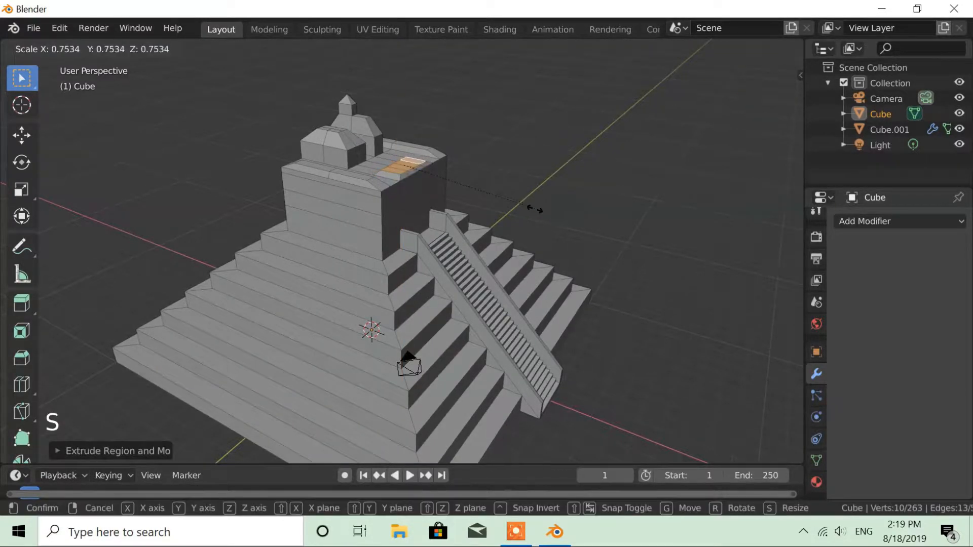
left_click(525, 204)
Extrude the front strip's upper faces again and scale them down further into a low tapered crest
key("e")
left_click(534, 202)
key("s")
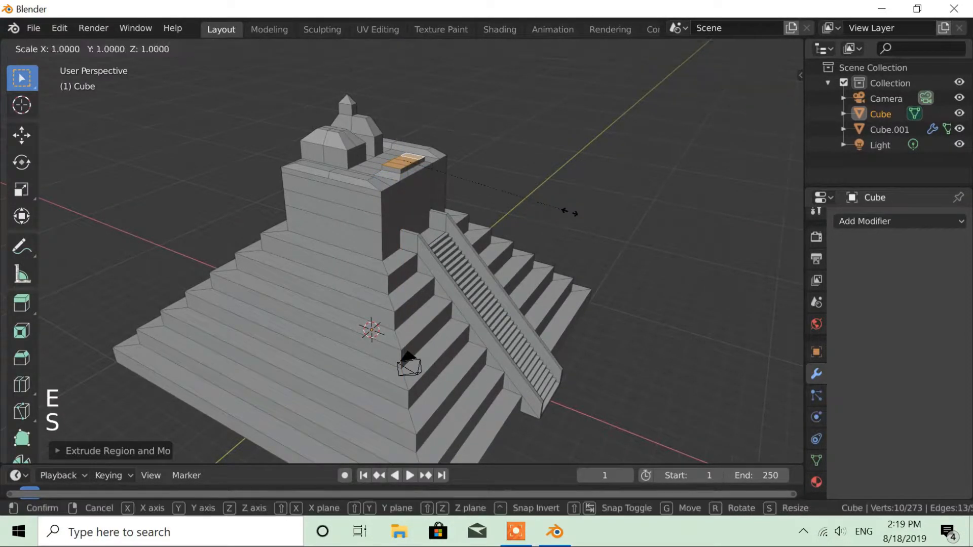
left_click(441, 185)
Subdivide the two middle front faces of the top block above the stairs
middle_click_drag(474, 191, 437, 202)
scroll(435, 197, "down", 1)
scroll(400, 211, "up", 1)
left_click(401, 208)
left_click(404, 228, "shift")
right_click_drag(407, 207, 360, 186)
Try subdividing the middle front faces a second time and undo that extra subdivision
scroll(416, 213, "up", 1)
right_click(388, 191)
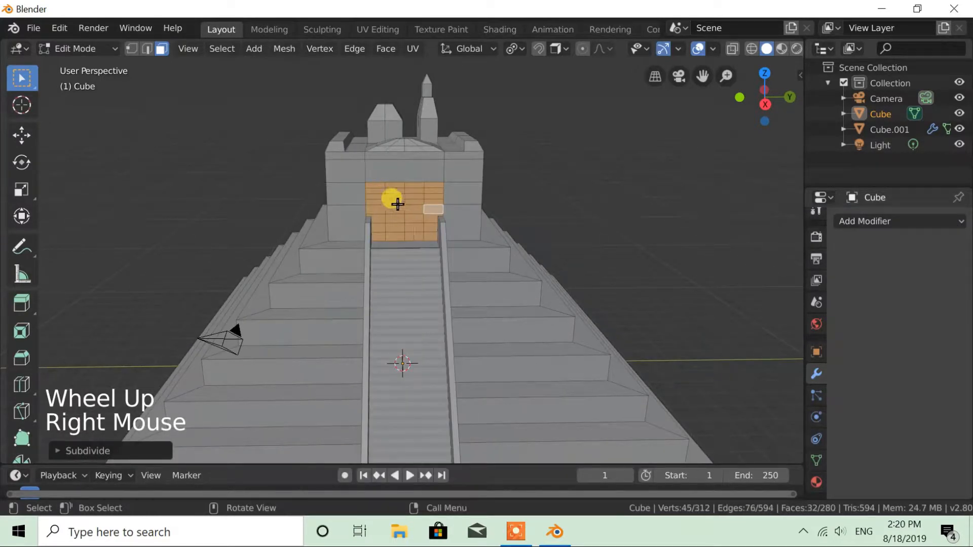
left_click(397, 208)
left_click(401, 201, "shift")
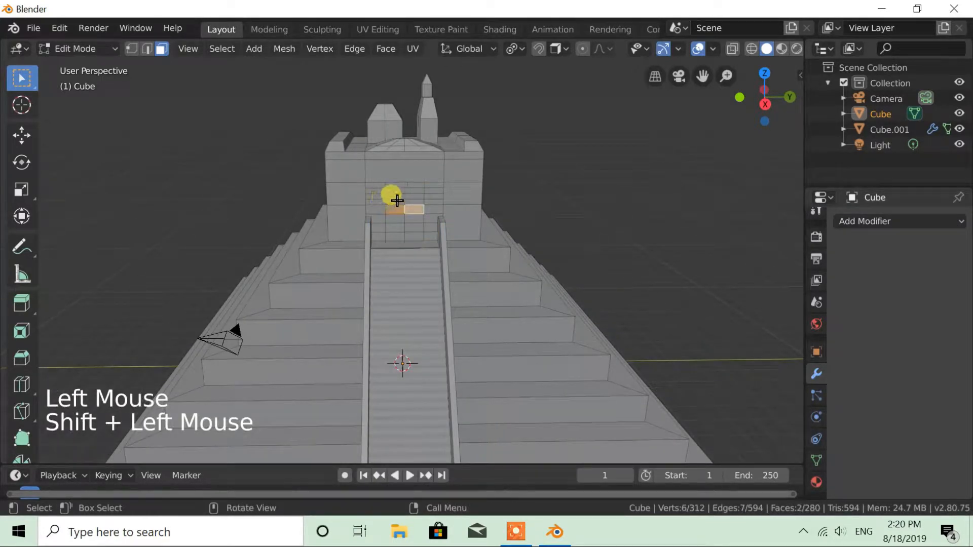
key("ctrl+z")
key("ctrl+z")
key("ctrl+z")
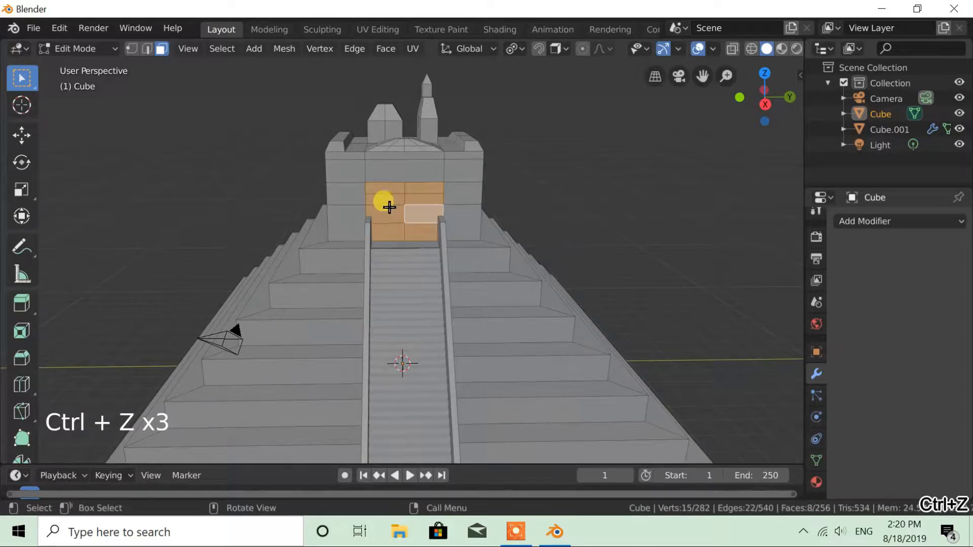
Select the eight middle front faces above the stairs and extrude them inward to recess a doorway
left_click(389, 202)
left_click(416, 202, "shift")
left_click(419, 213, "shift")
left_click(383, 216, "shift")
left_click(391, 231, "shift")
left_click(422, 231, "shift")
left_click(412, 187, "shift")
left_click(387, 187, "shift")
mouse_move(507, 211)
middle_mouse_down()
mouse_move(495, 215)
mouse_move(514, 224)
middle_mouse_up()
key("e")
left_click(524, 220)
Extrude the recessed doorway faces inward two more times to deepen the opening
mouse_move(416, 219)
middle_mouse_down()
mouse_move(428, 226)
mouse_move(406, 200)
mouse_move(411, 213)
middle_mouse_up()
key("e")
left_click(450, 223)
key("e")
left_click(458, 211)
Select the inner faces of one side wall of the doorway and extrude them twice
left_click(407, 201)
left_click(404, 185, "shift")
left_click(404, 178, "shift")
left_click(404, 174, "shift")
key("e")
left_click(448, 231)
middle_click_drag(449, 232, 486, 179)
key("e")
left_click(419, 228)
Select the inner faces of the opposite doorway side wall and extrude them
left_click(475, 205)
left_click(474, 191, "shift")
left_click(474, 183, "shift")
left_click(466, 169, "shift")
left_click(475, 170, "shift")
key("e")
key("e")
Extrude the four upper faces of the doorway's back wall, then clear the selection
middle_click_drag(533, 195, 428, 173)
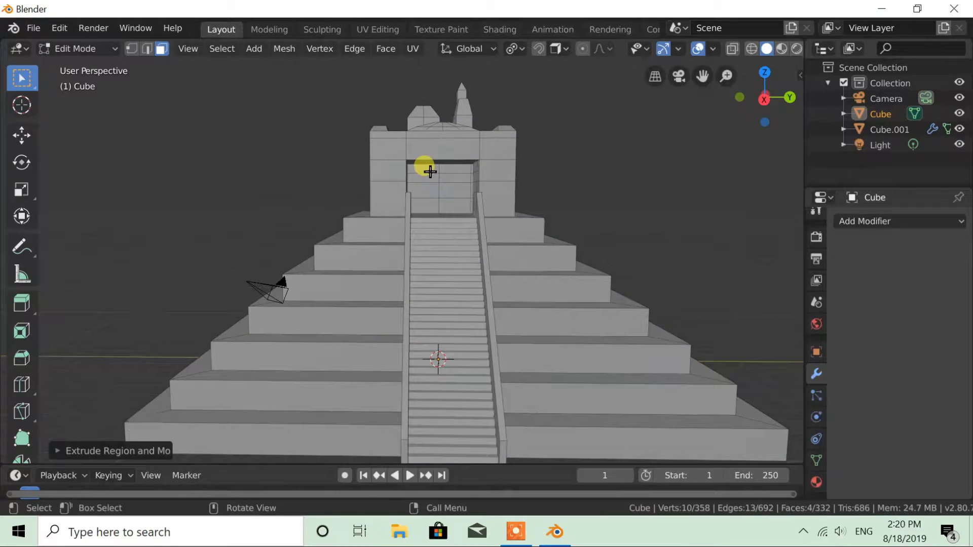
left_click(445, 169)
left_click(424, 169, "shift")
left_click(424, 178, "shift")
left_click(456, 178, "shift")
key("e")
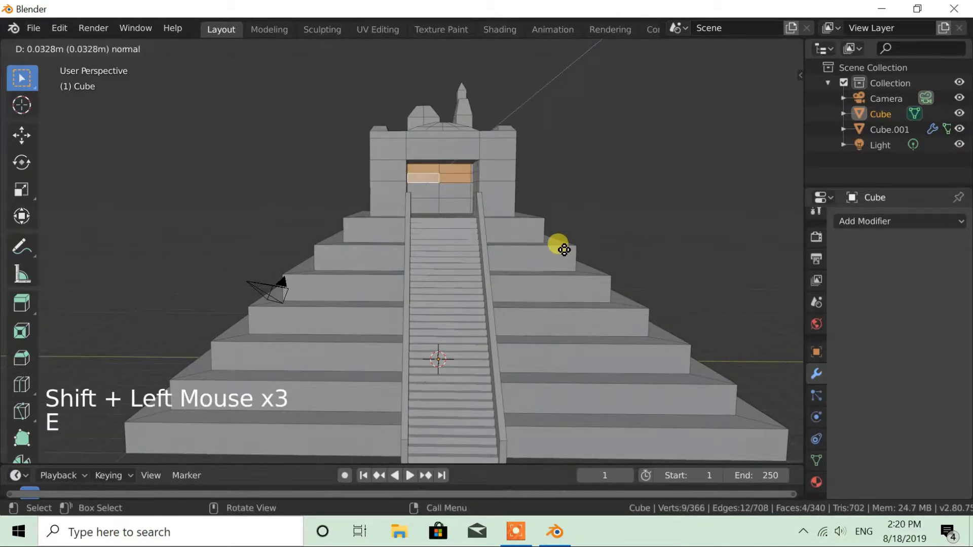
left_click(564, 253)
middle_click_drag(564, 254, 474, 210)
scroll(465, 226, "down", 2)
middle_click_drag(537, 212, 520, 232)
left_click(524, 213)
scroll(527, 216, "down", 2)
scroll(530, 220, "up", 2)
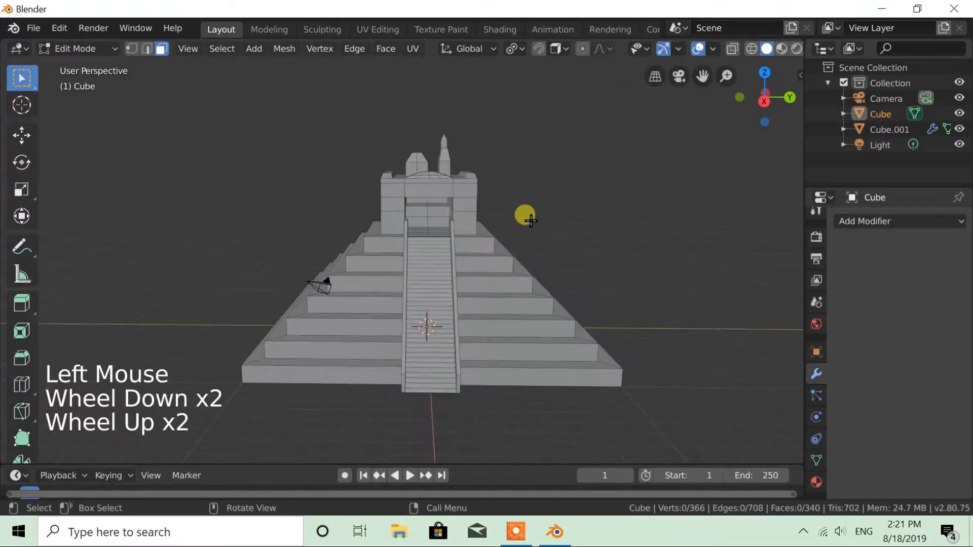
Return to Object Mode, add a plane and scale it up into a large ground surface around the pyramid
key("Tab")
scroll(511, 223, "down", 2)
mouse_move(511, 223)
middle_mouse_down()
mouse_move(460, 219)
mouse_move(564, 219)
mouse_move(546, 238)
mouse_move(515, 241)
middle_mouse_up()
key("shift+a")
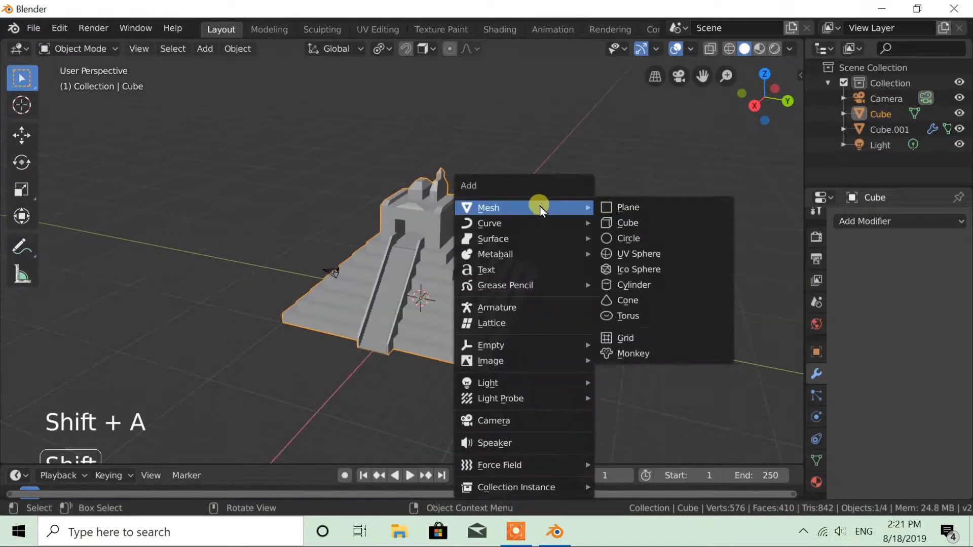
left_click(627, 206)
key("s")
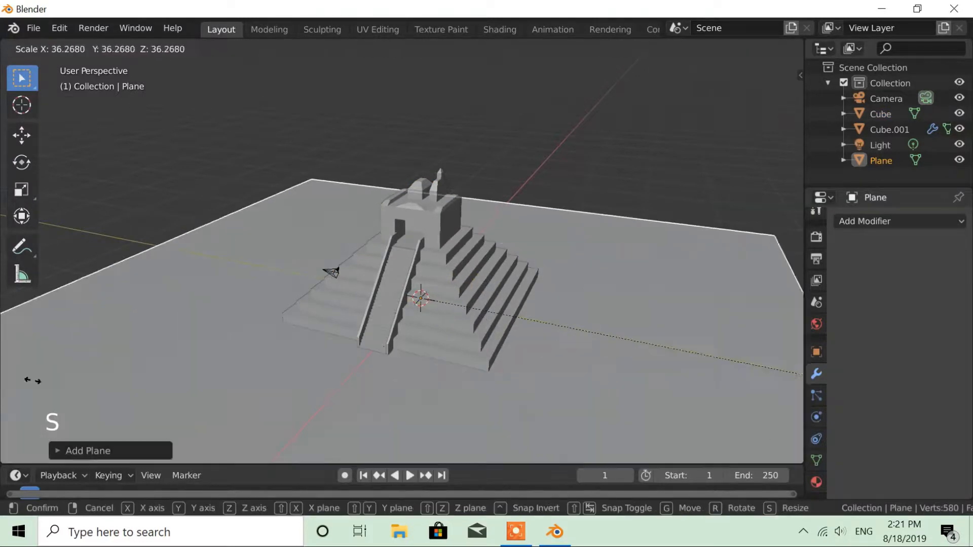
left_click(208, 384)
Add a cylinder, scale it down uniformly and stretch it along global Z into a slim post
scroll(307, 336, "down", 1)
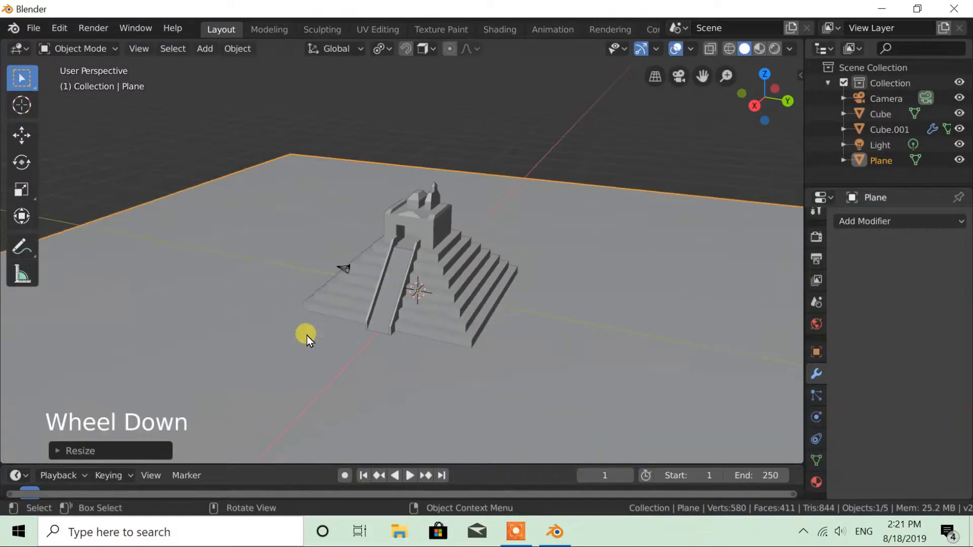
scroll(301, 288, "up", 1)
scroll(327, 296, "down", 1)
middle_click_drag(328, 288, 352, 300)
key("shift+a")
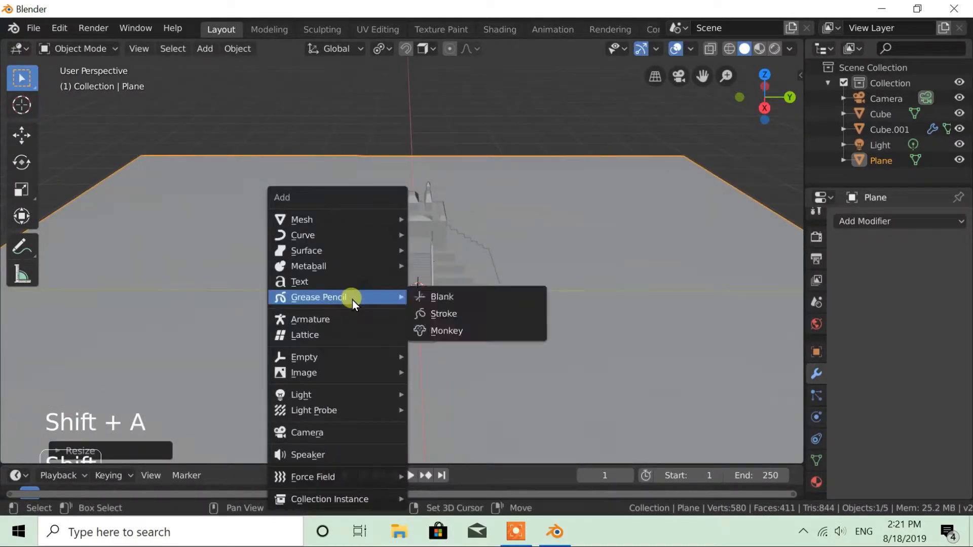
mouse_move(355, 213)
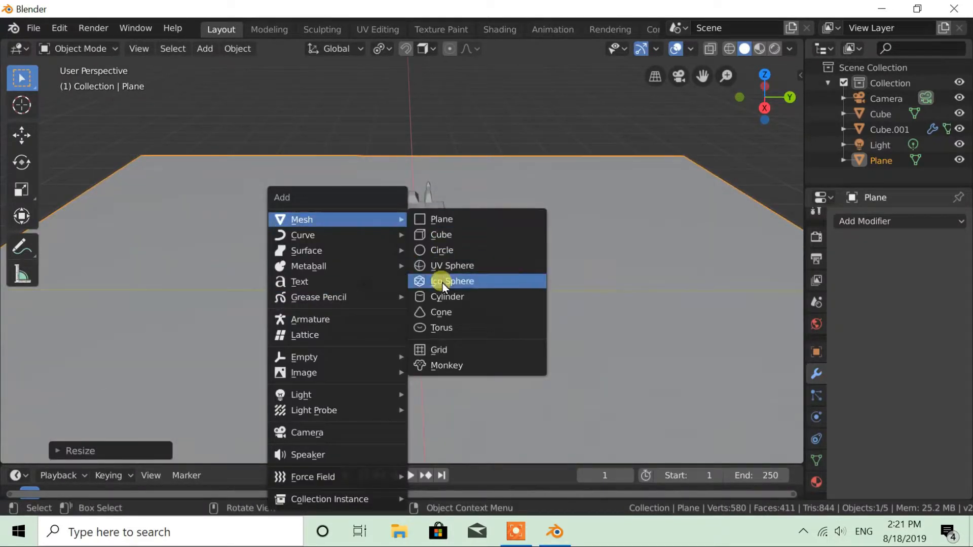
left_click(434, 297)
scroll(427, 308, "up", 1)
key("s")
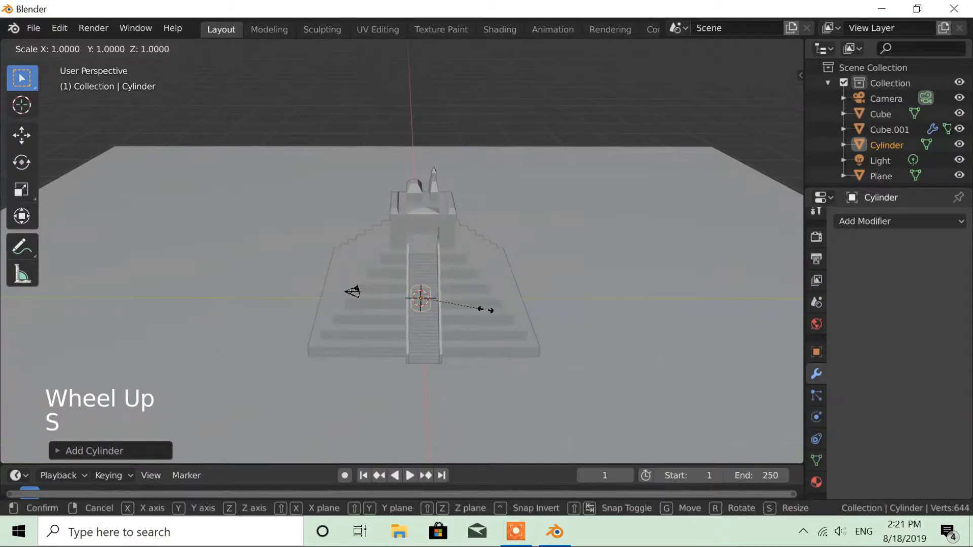
left_click(450, 310)
key("s")
key("z")
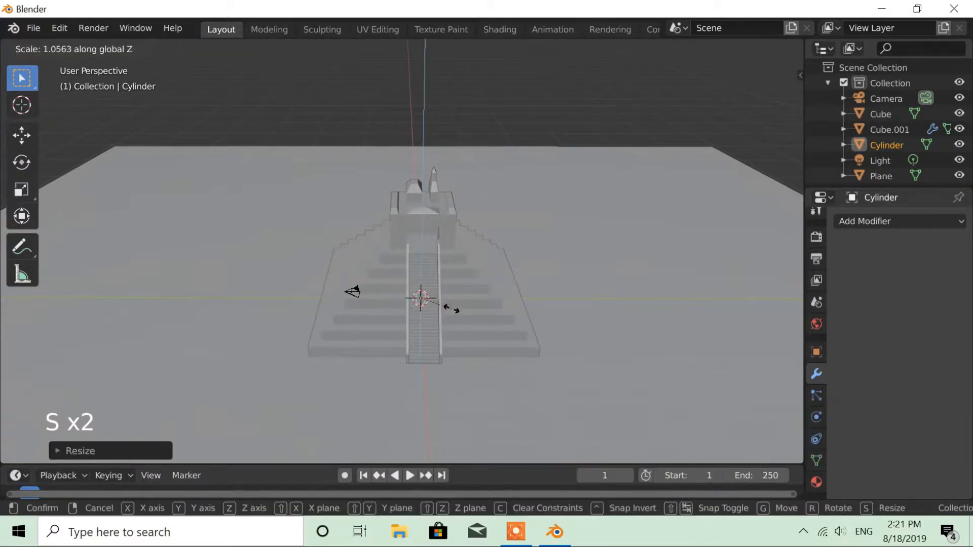
left_click(503, 186)
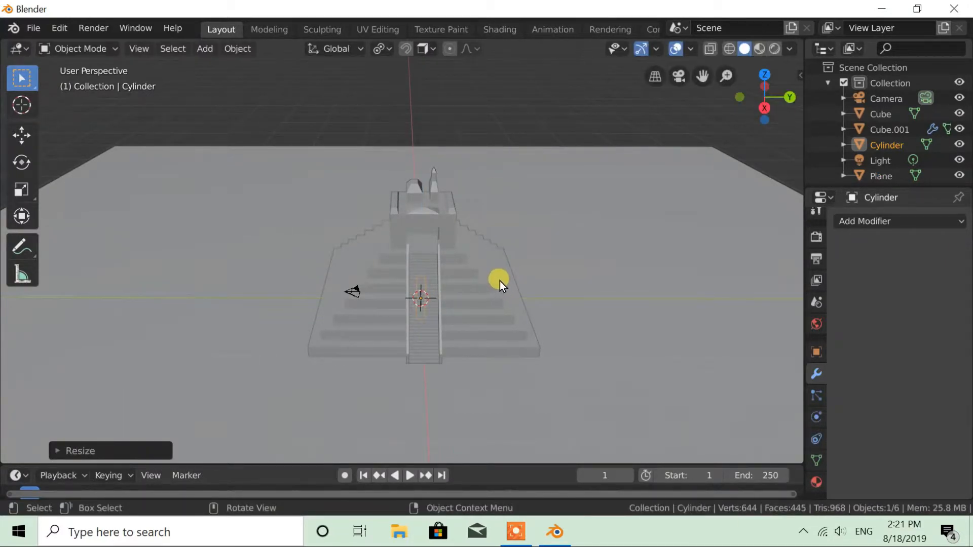
Move the cylinder along global Y to the pyramid's negative Y side
key("g")
key("y")
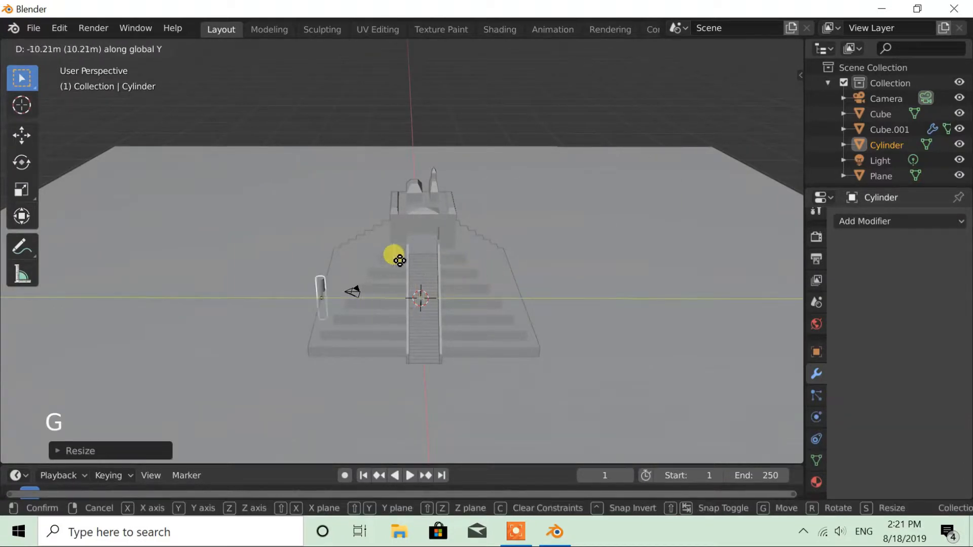
left_click(396, 257)
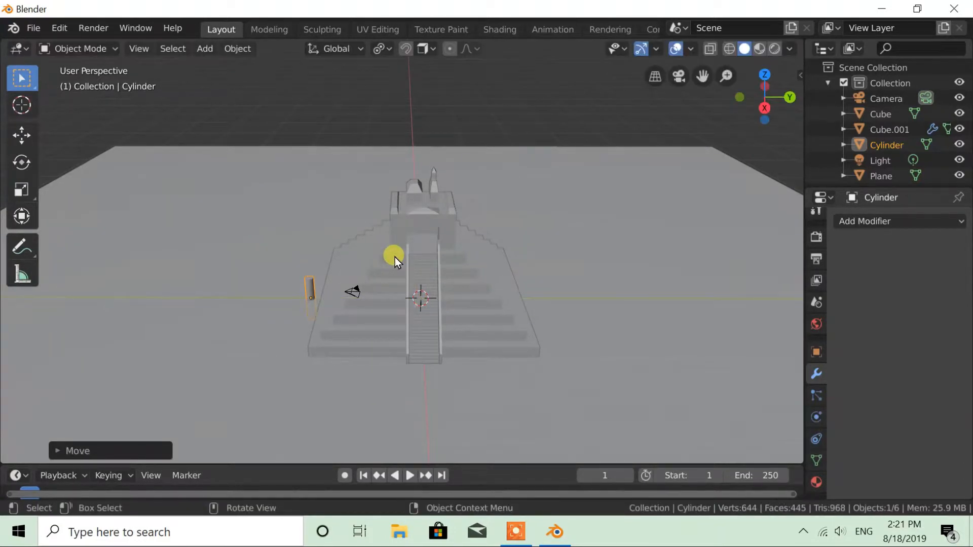
key("g")
right_click(427, 285)
scroll(430, 298, "up", 2)
middle_click_drag(431, 298, 409, 281)
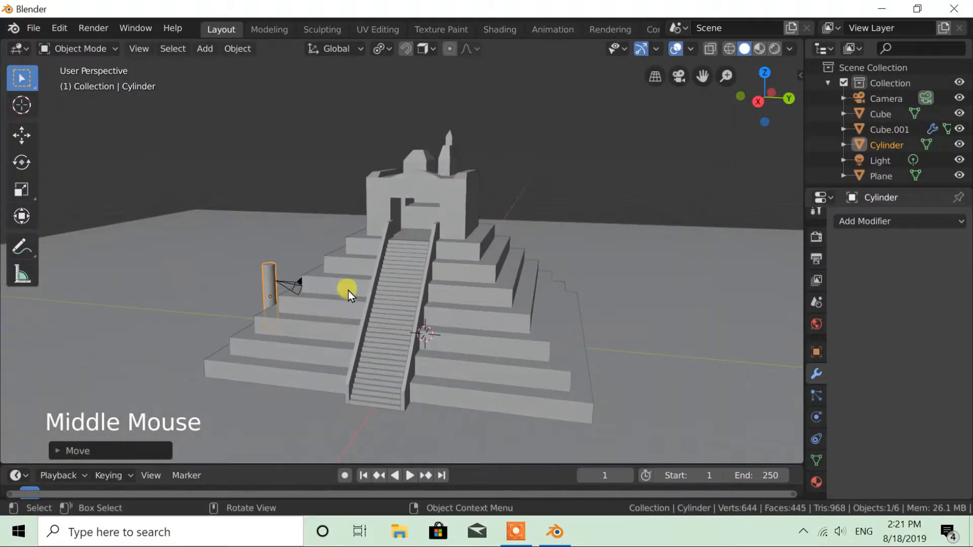
Duplicate the cylinder in place and rotate the copy about 44° around global X
key("shift+s")
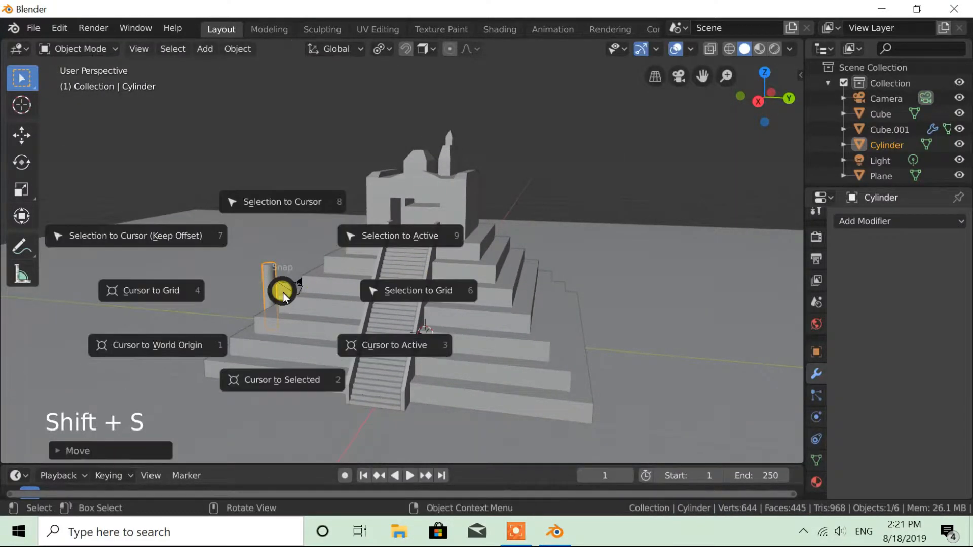
key("Escape")
key("shift+d")
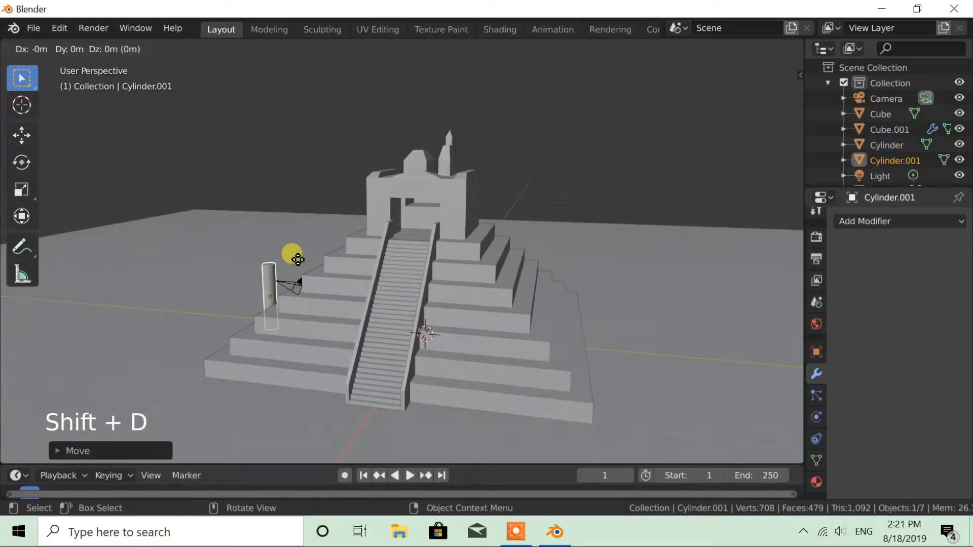
right_click(298, 260)
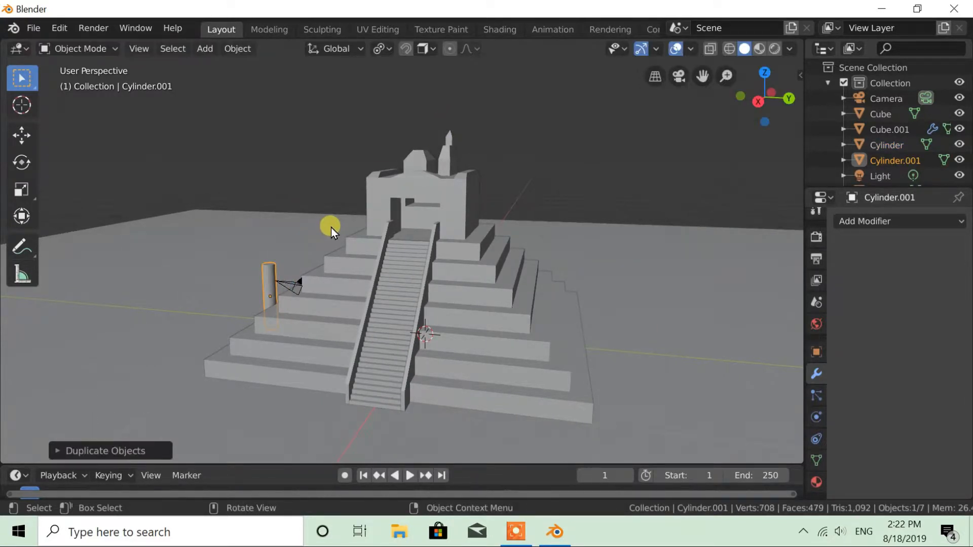
key("r")
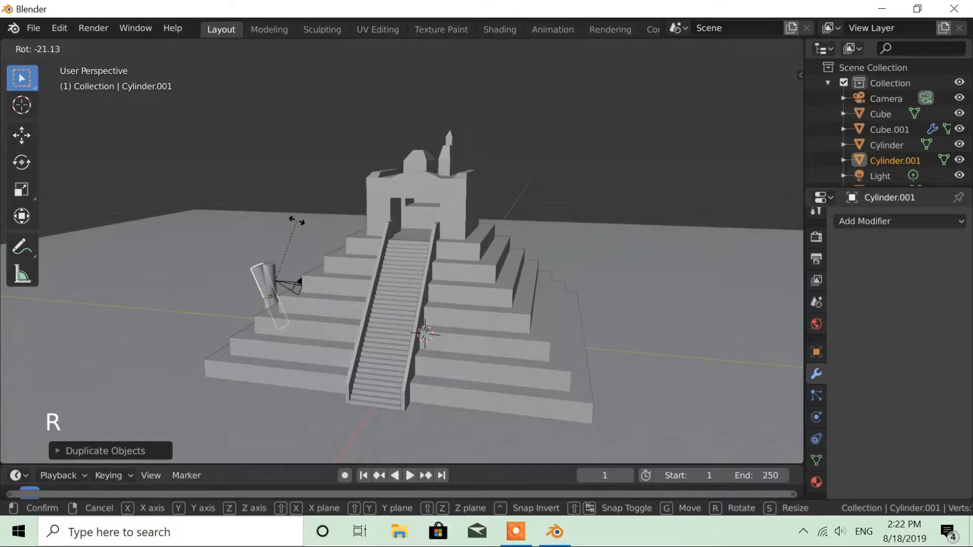
key("x")
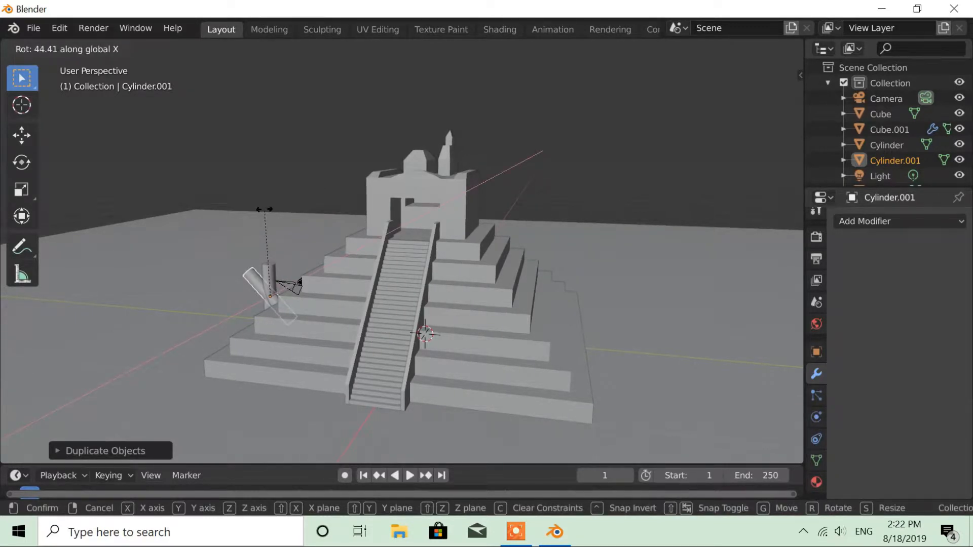
key("Return")
Scale the tilted cylinder down uniformly and move it along global Y and Z so it branches off the upright post
key("s")
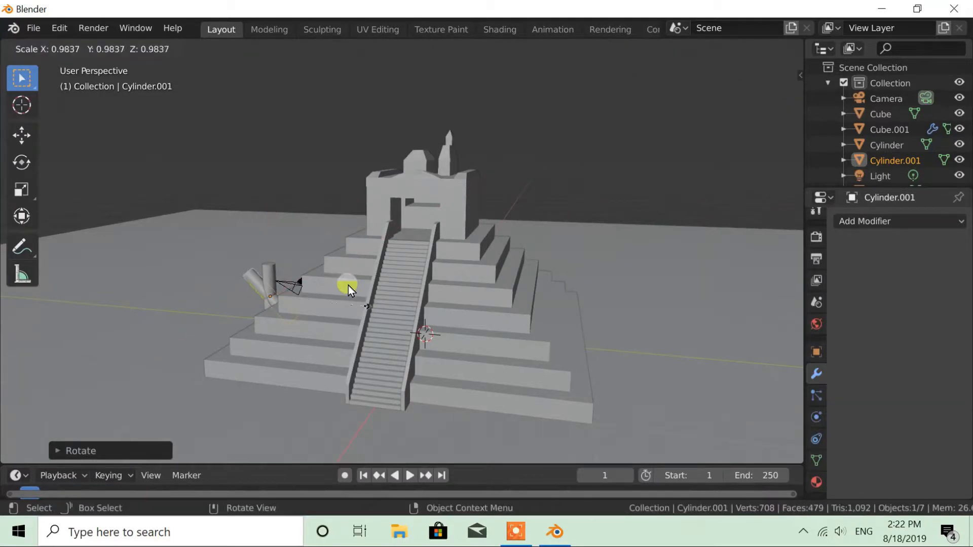
left_click(319, 289)
key("g")
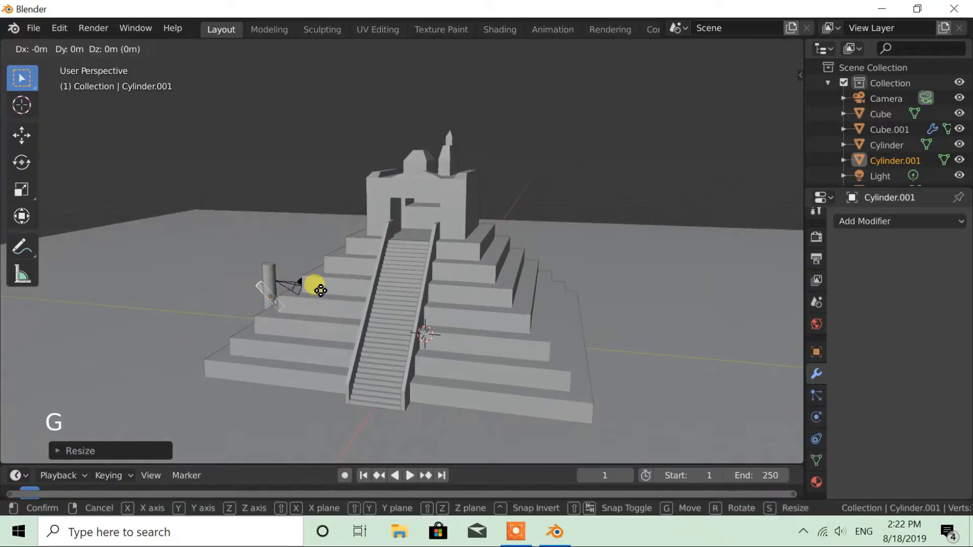
key("y")
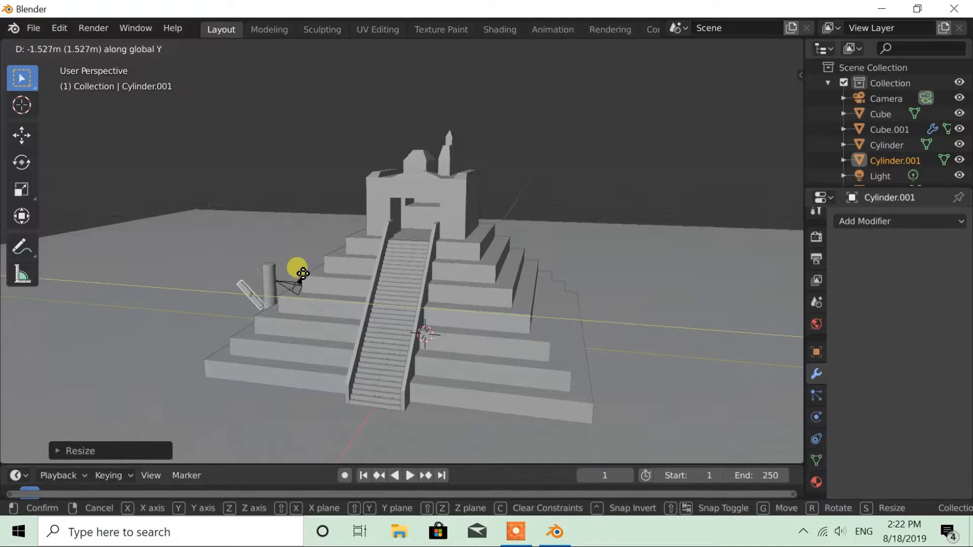
left_click(309, 275)
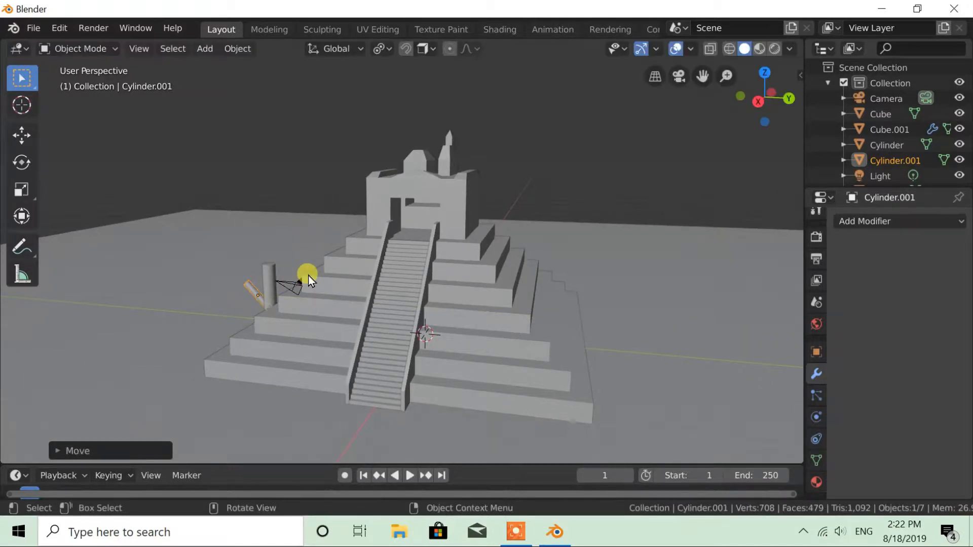
key("g")
key("z")
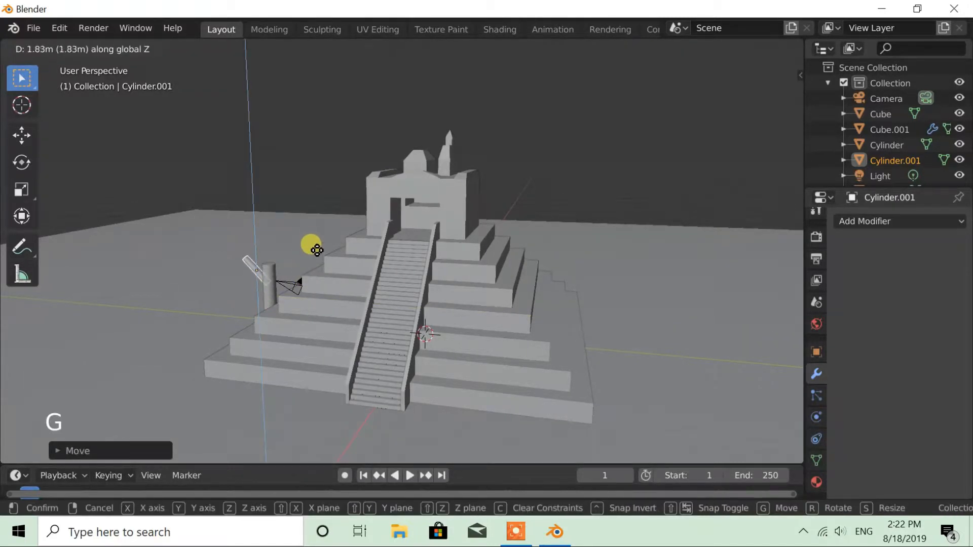
left_click(316, 257)
middle_click_drag(319, 309, 287, 301)
Add an ico sphere, scale it up about 2.9 times and move it along global Y to the upright post
key("shift+s")
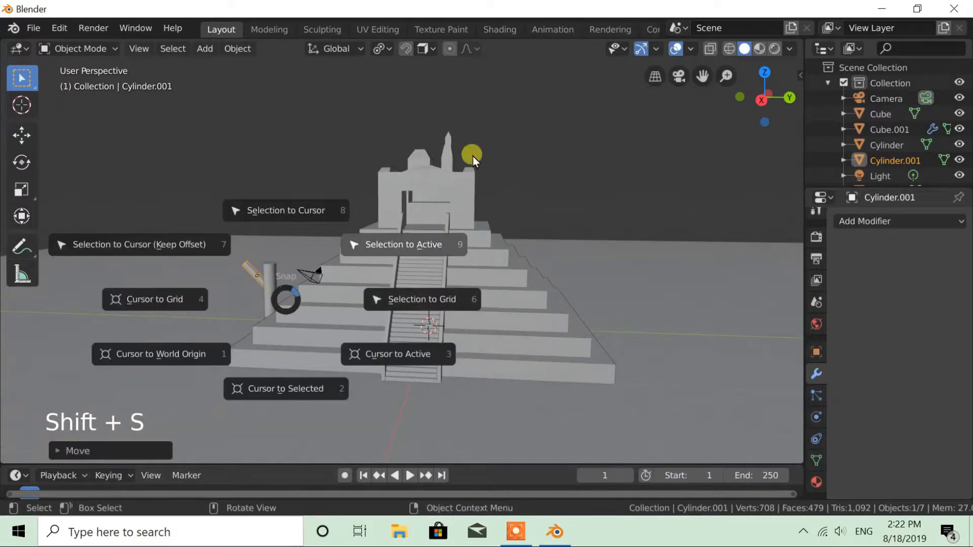
key("Escape")
key("shift+a")
mouse_move(393, 208)
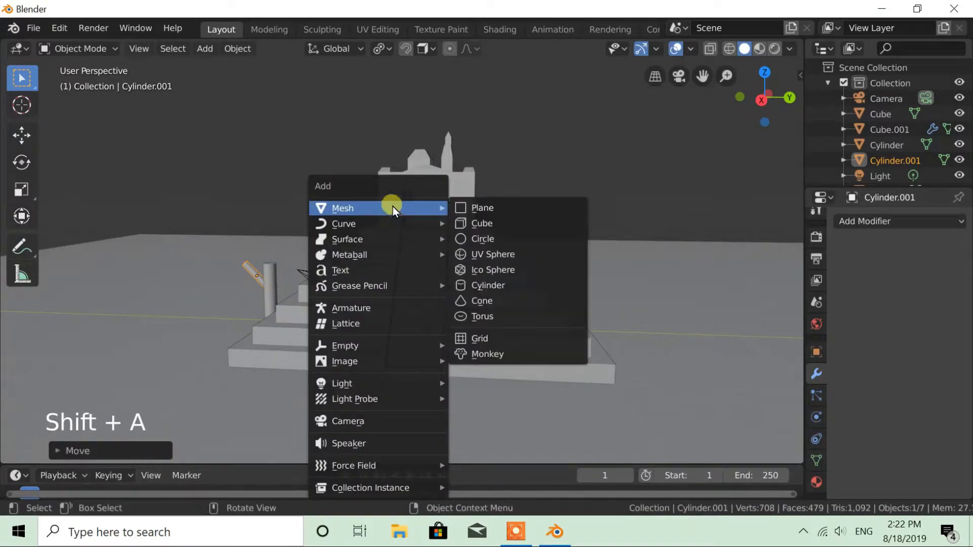
left_click(484, 271)
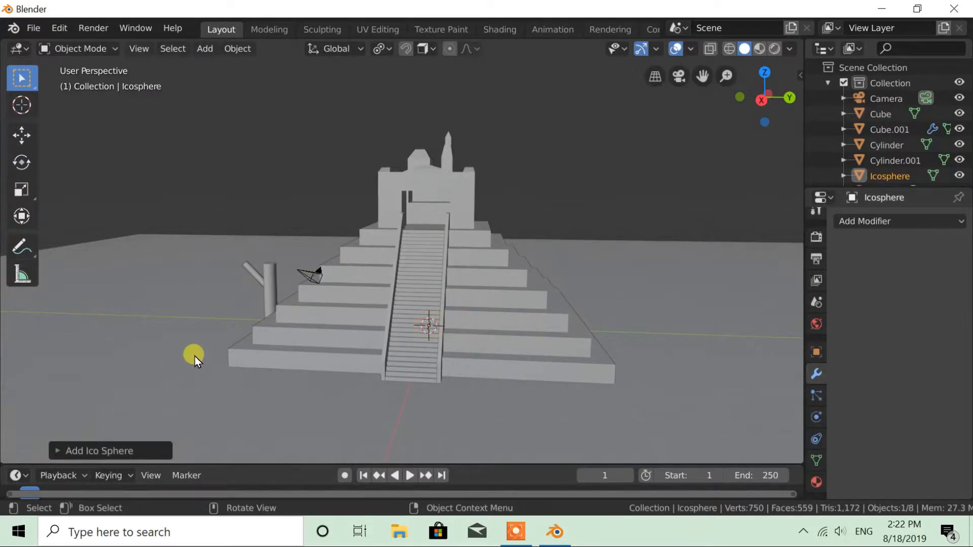
key("s")
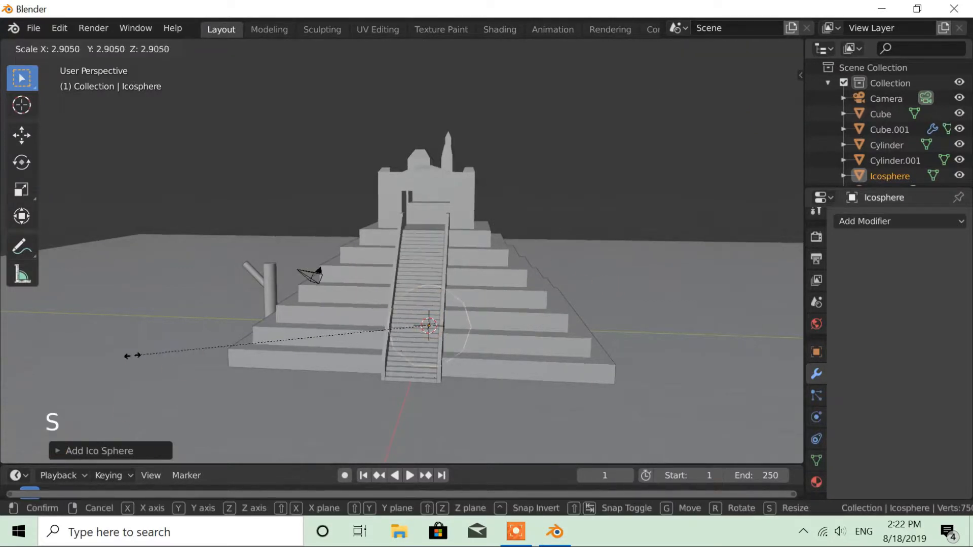
left_click(290, 357)
key("g")
key("y")
left_click(119, 352)
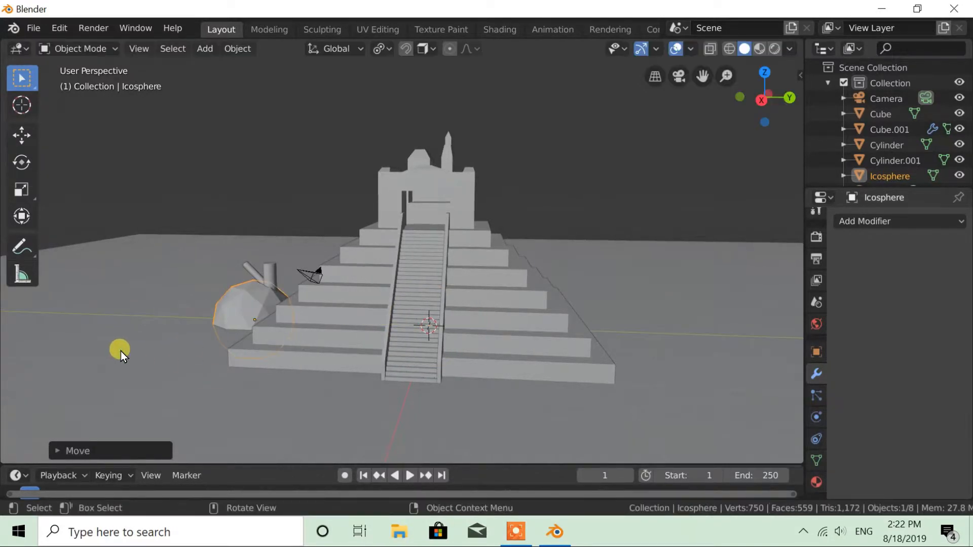
Raise the ico sphere along global Z, scale it down slightly and center it along global Y on top of the trunk
key("g")
key("z")
left_click(144, 267)
key("s")
left_click(443, 308)
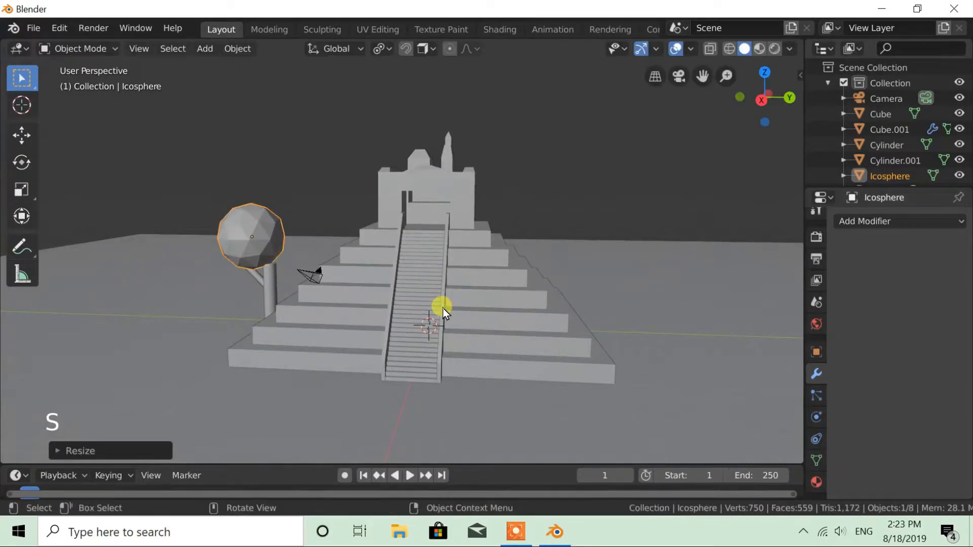
key("g")
key("y")
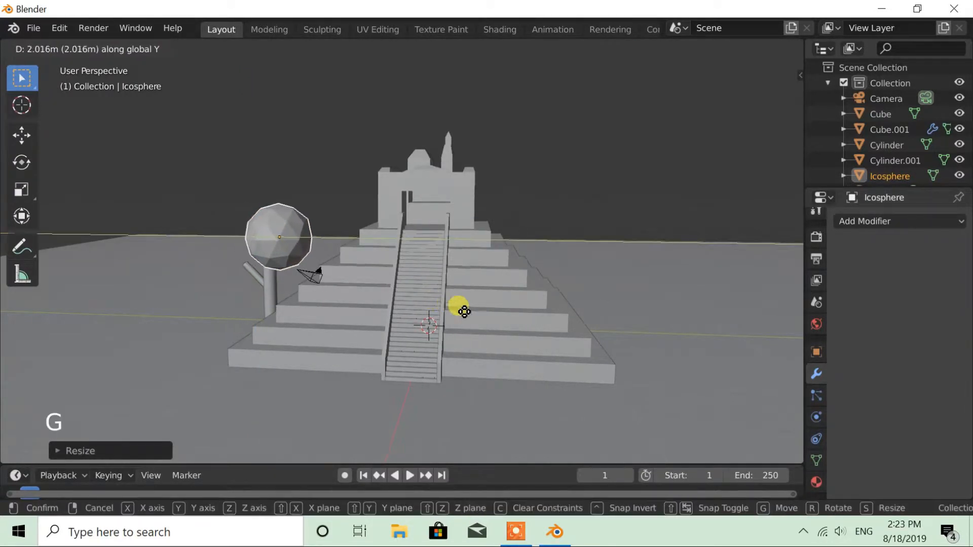
left_click(451, 313)
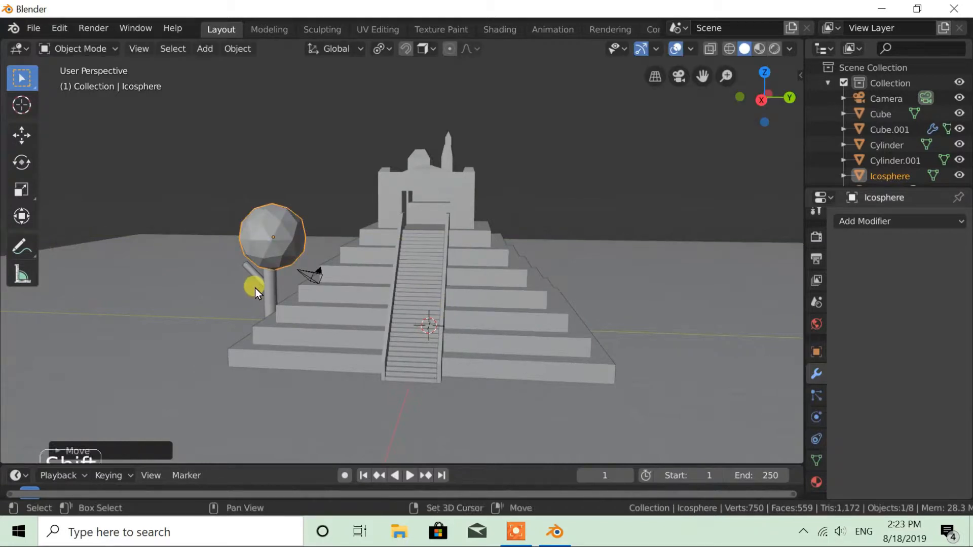
Duplicate the ico sphere, scale the copy down and move it along global Y and Z onto the tip of the branch
key("shift+d")
middle_click_drag(278, 286, 230, 318)
key("s")
left_click(356, 301)
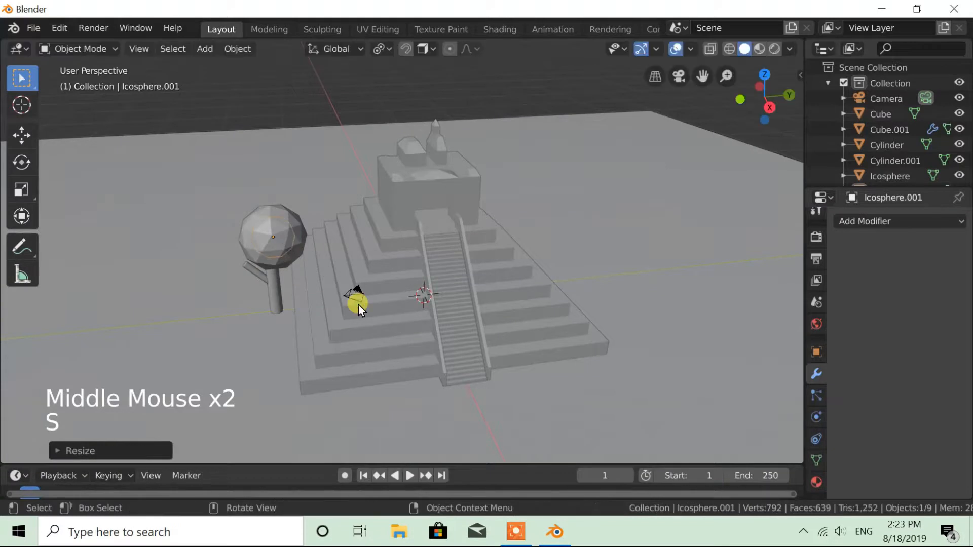
key("g")
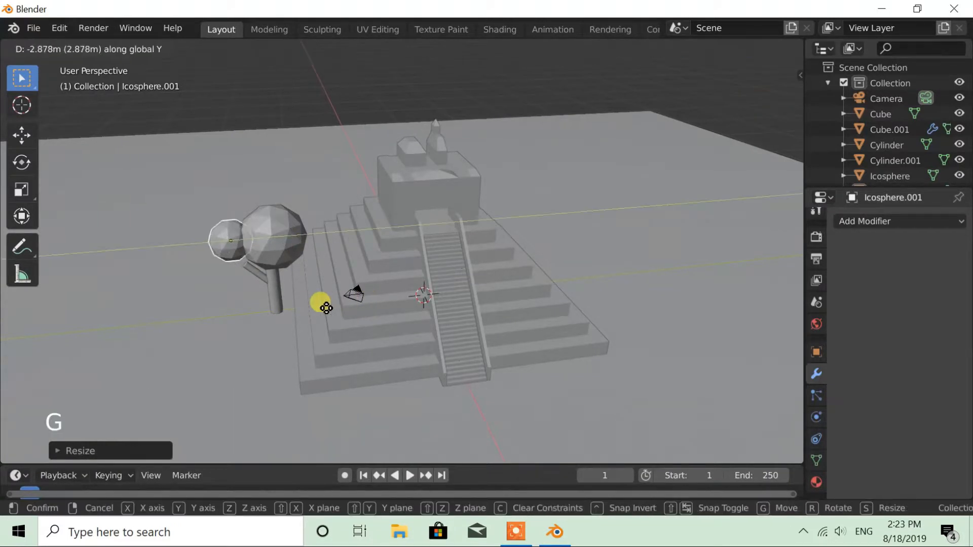
left_click(328, 309)
key("g")
key("z")
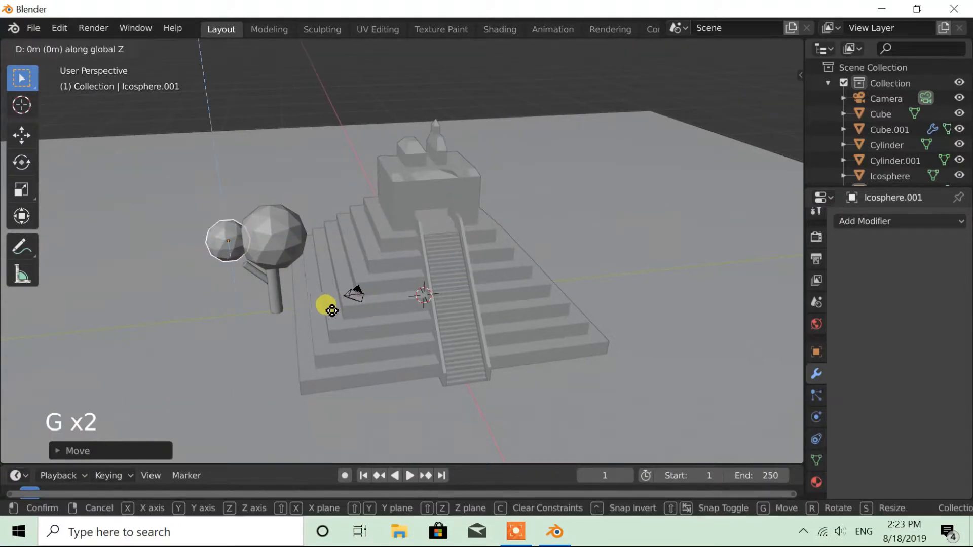
left_click(339, 333)
Select the ground plane and scale it up uniformly so it extends much farther around the pyramid
scroll(339, 333, "down", 1)
middle_click_drag(340, 333, 375, 340)
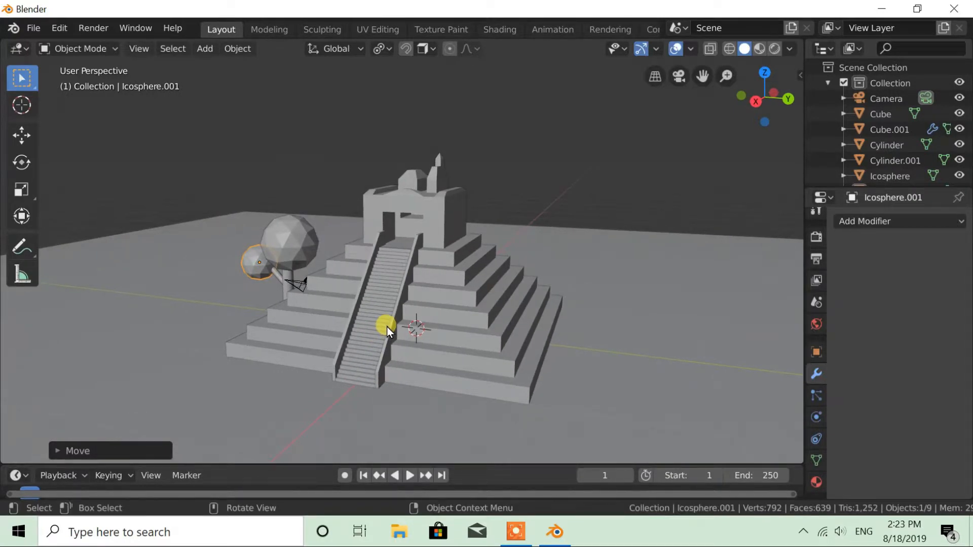
middle_click_drag(351, 301, 266, 274, "shift")
left_click(229, 267)
key("s")
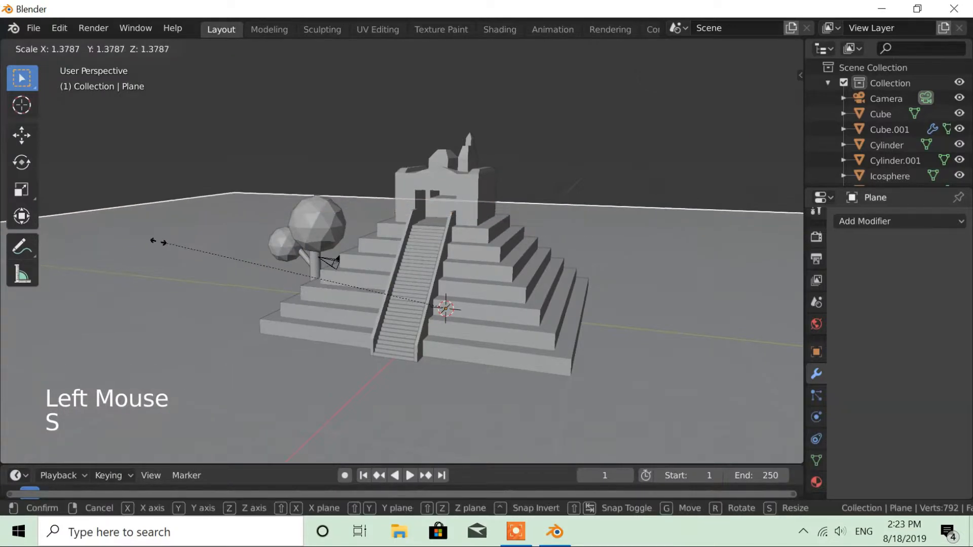
left_click(73, 214)
scroll(226, 274, "down", 9)
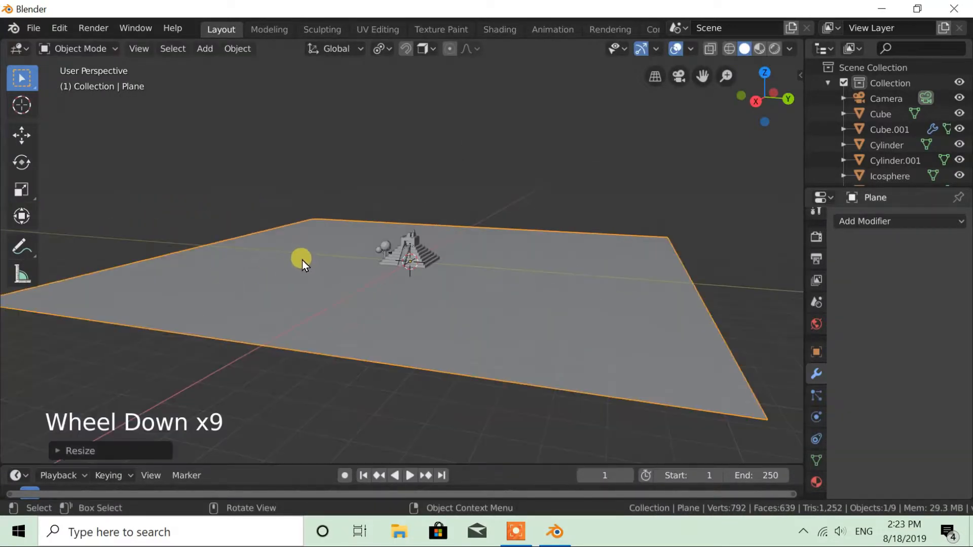
Duplicate the ground plane in place and rotate the copy 90° around global Y to stand it upright
key("shift+d")
right_click(385, 229)
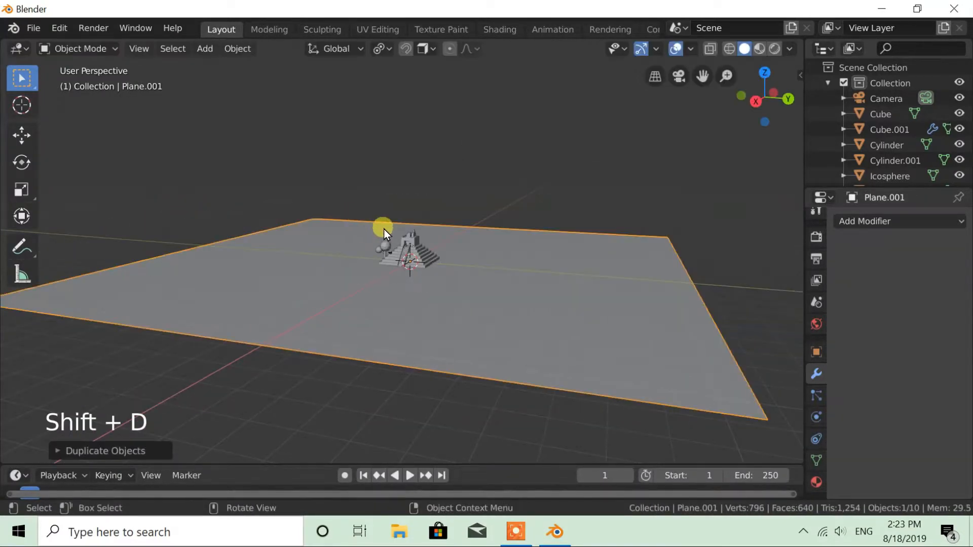
key("r")
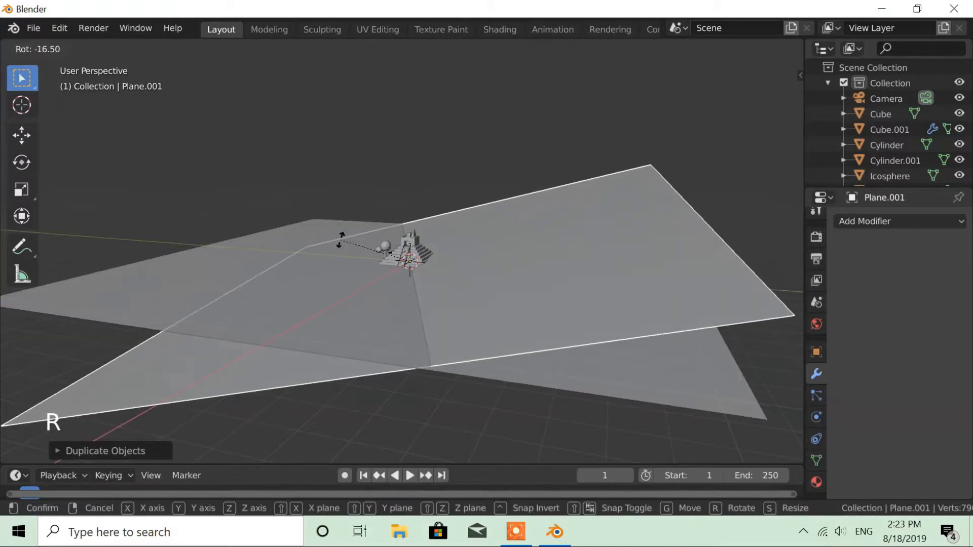
type("y")
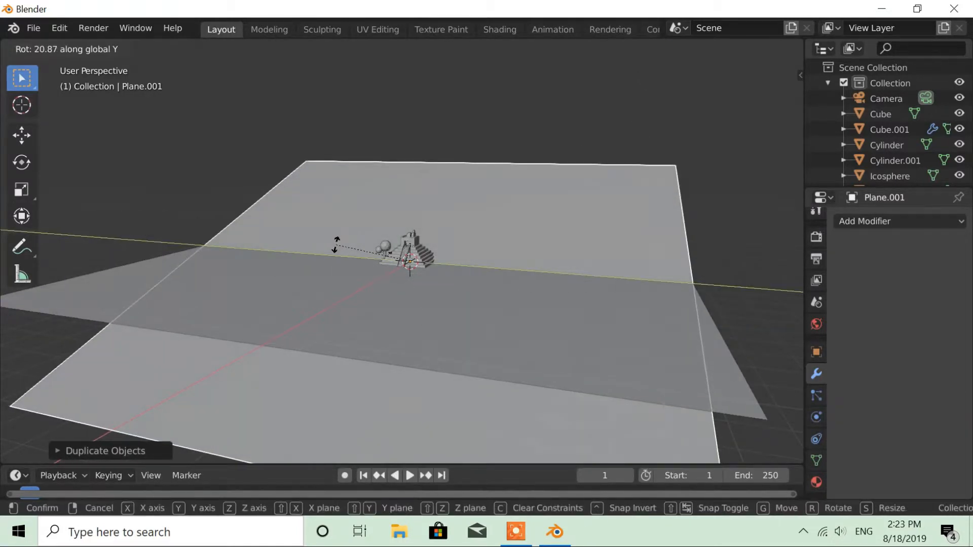
type("90")
left_click(335, 245)
Move the upright plane about -59 m along global X to form a backdrop behind the pyramid
middle_click_drag(350, 269, 384, 286)
scroll(383, 287, "up", 1)
key("g")
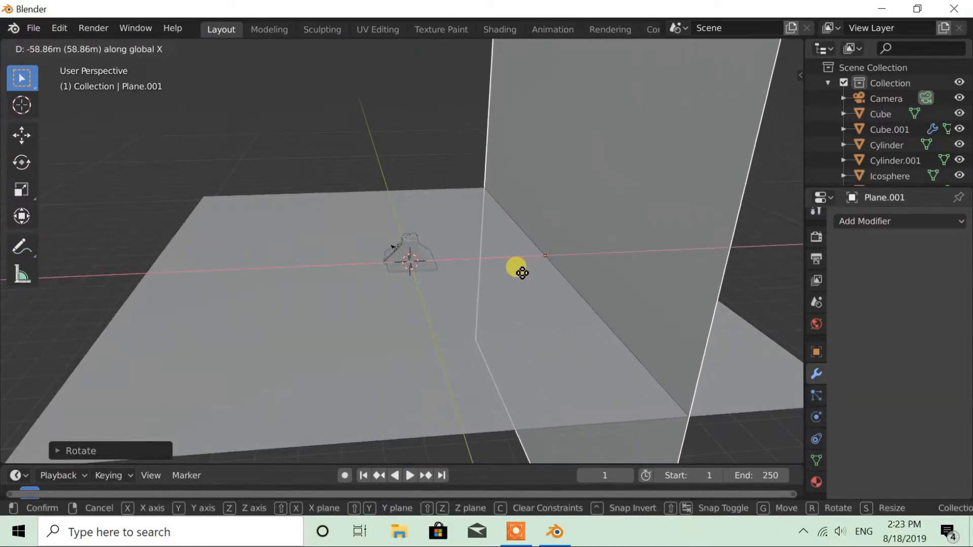
left_click(521, 271)
middle_click_drag(240, 321, 558, 116)
left_click(713, 205)
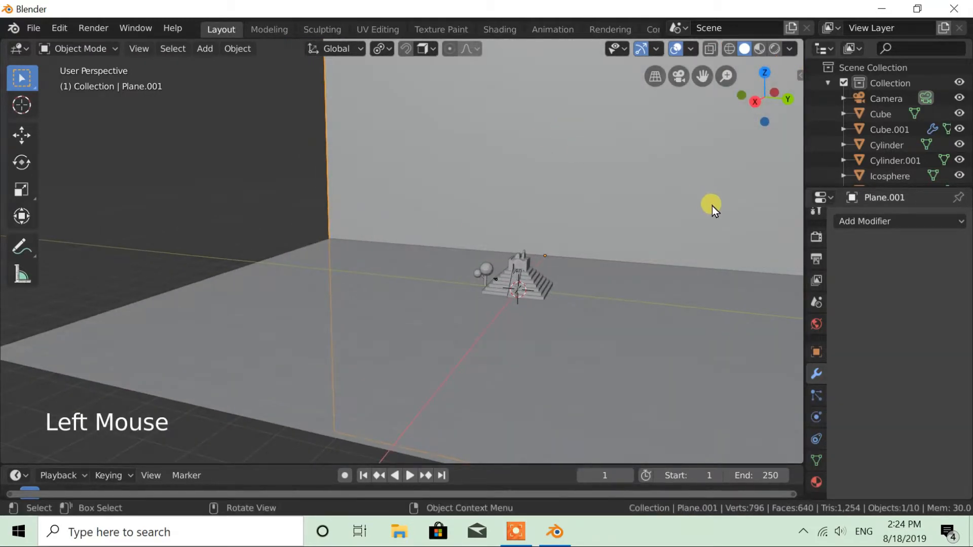
Preview the scene in Rendered shading and return to Solid shading
left_click(774, 48)
left_click(745, 49)
scroll(534, 275, "up", 4)
middle_click_drag(639, 281, 501, 245, "shift")
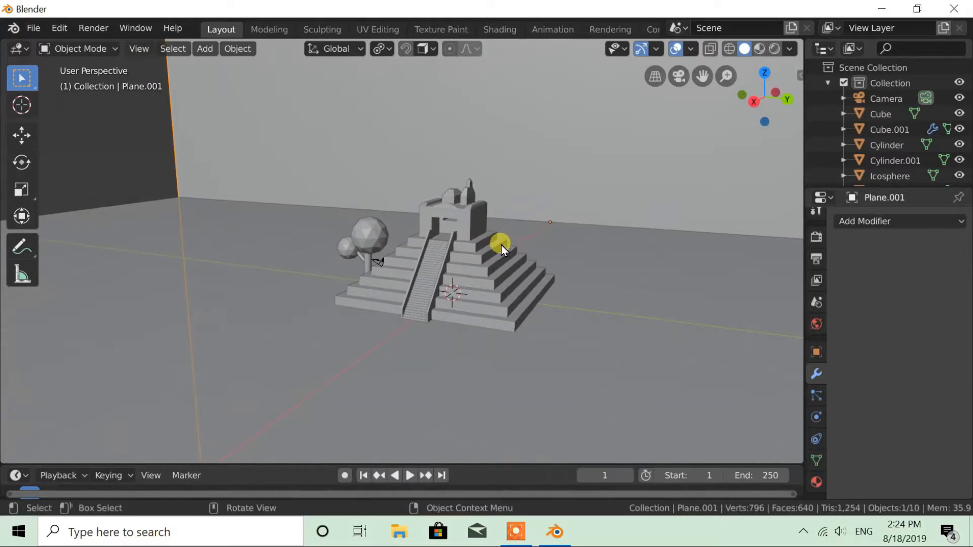
Look through the camera and fly it backward with walk navigation until the whole pyramid and the tree are in frame
key("KP_0")
scroll(454, 248, "down", 6)
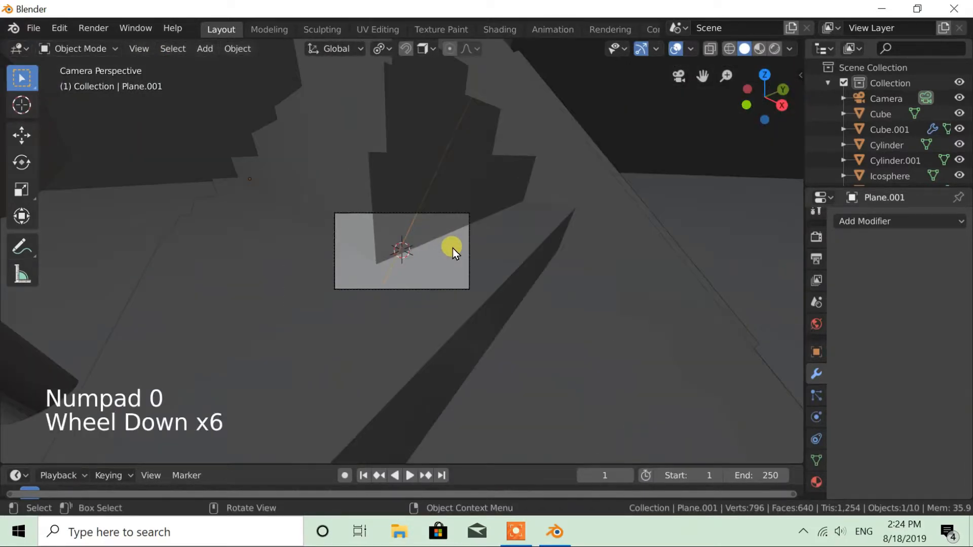
scroll(452, 249, "up", 4)
key("shift+f")
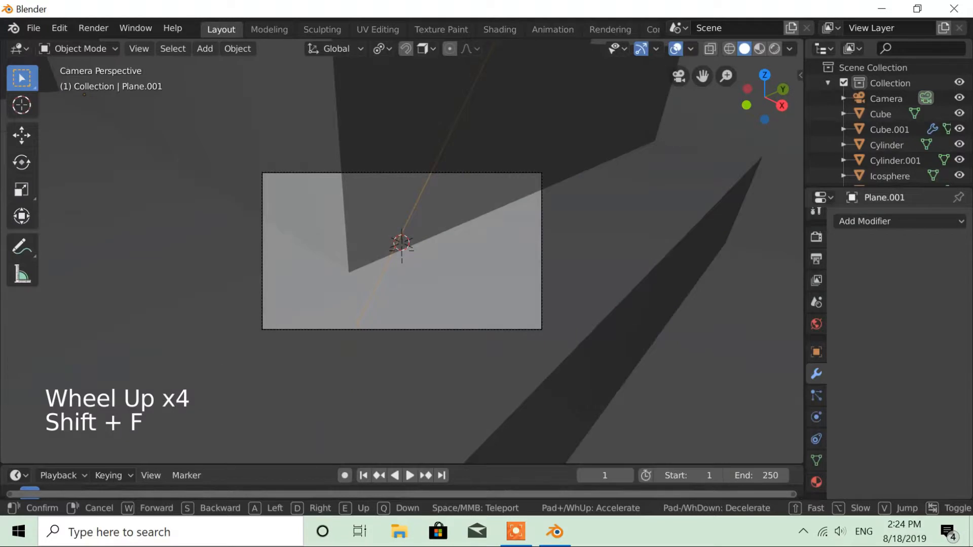
key("s")
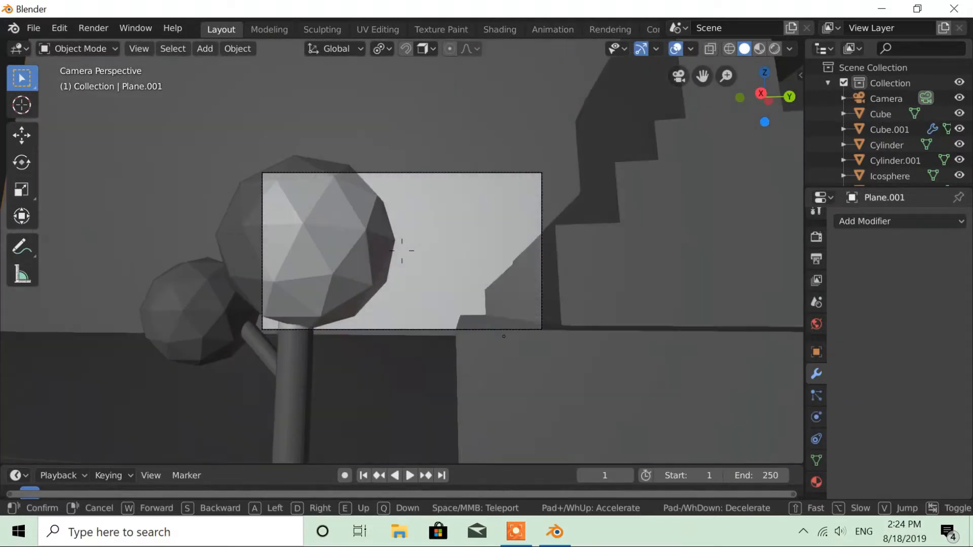
key("shift+s")
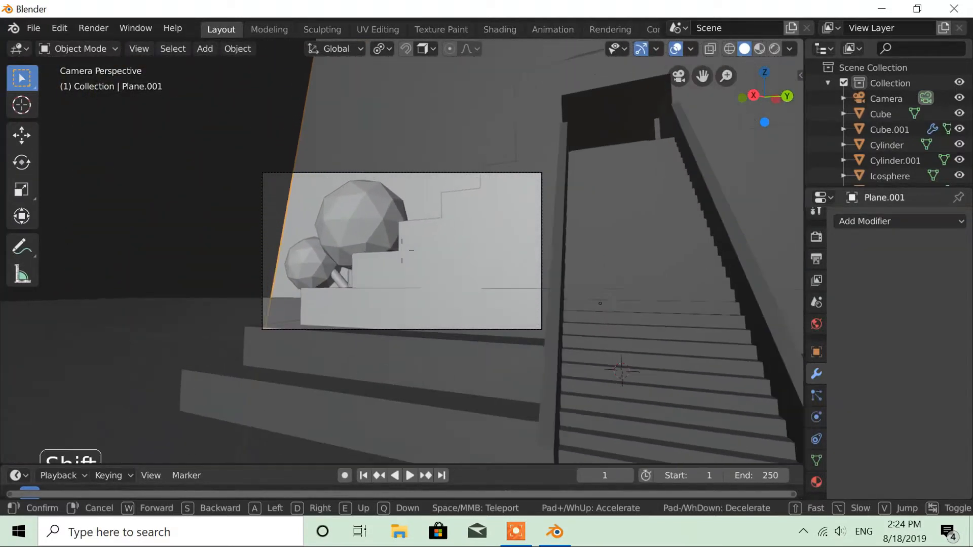
Set the camera's Clip End distance to 1000 m in its lens settings
left_click(818, 226)
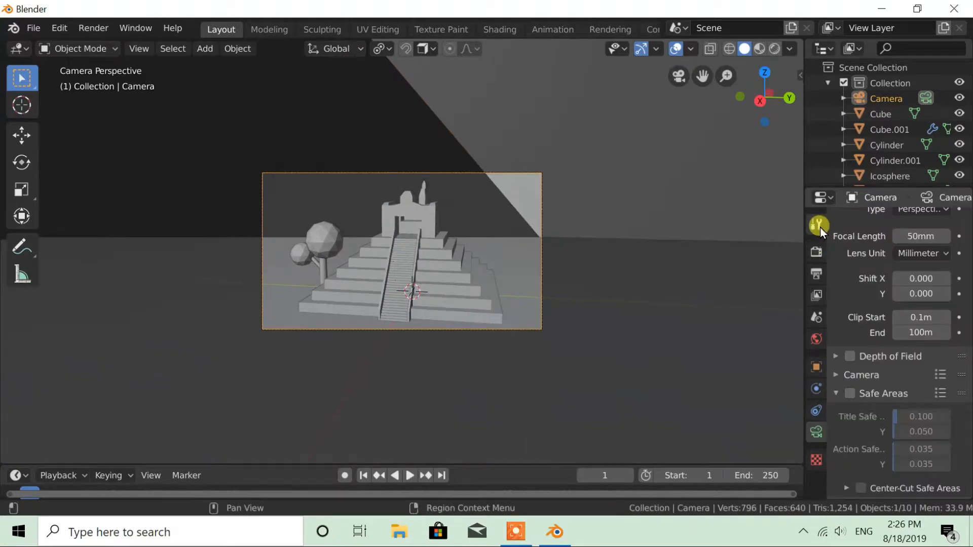
left_click(821, 258)
left_click(818, 431)
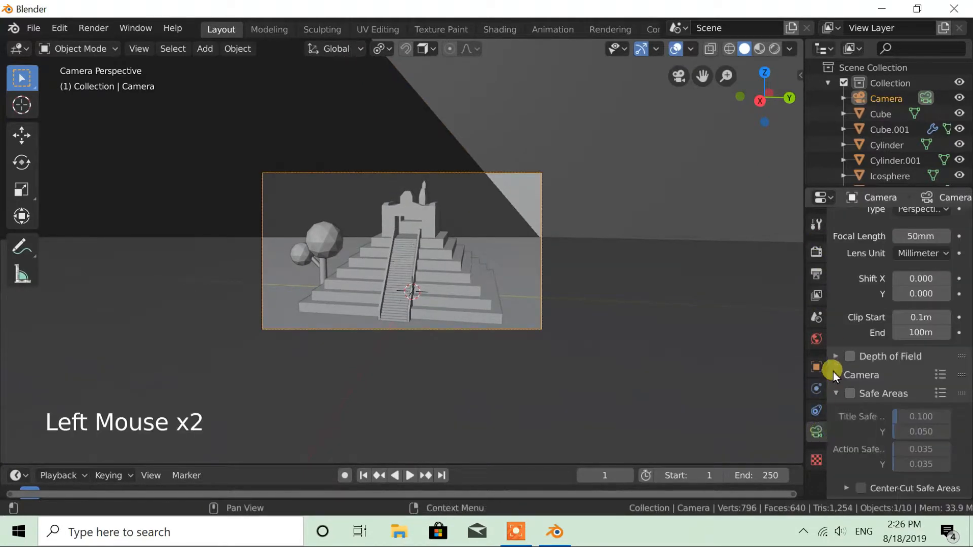
scroll(887, 291, "down", 2)
scroll(887, 294, "up", 4)
scroll(884, 335, "down", 7)
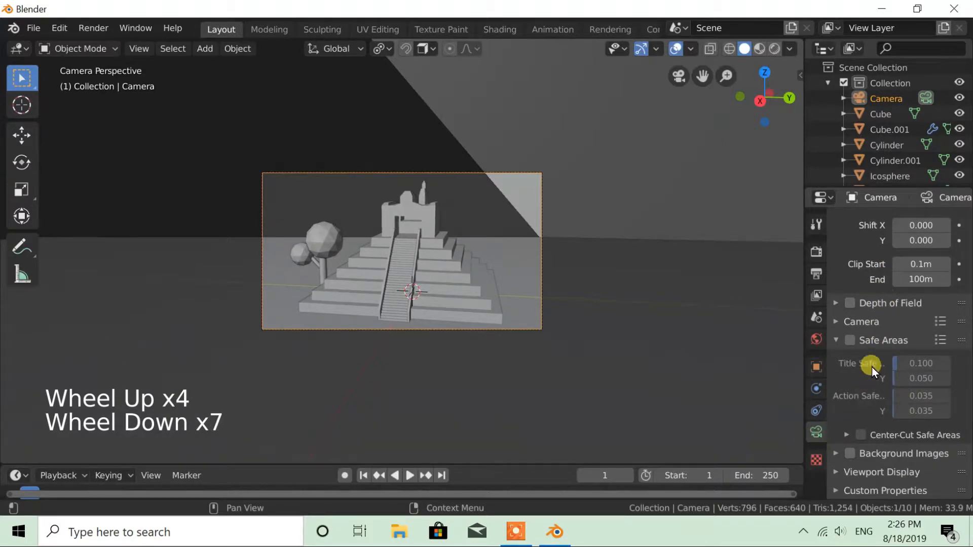
scroll(880, 327, "up", 4)
scroll(888, 339, "up", 3)
scroll(891, 349, "down", 7)
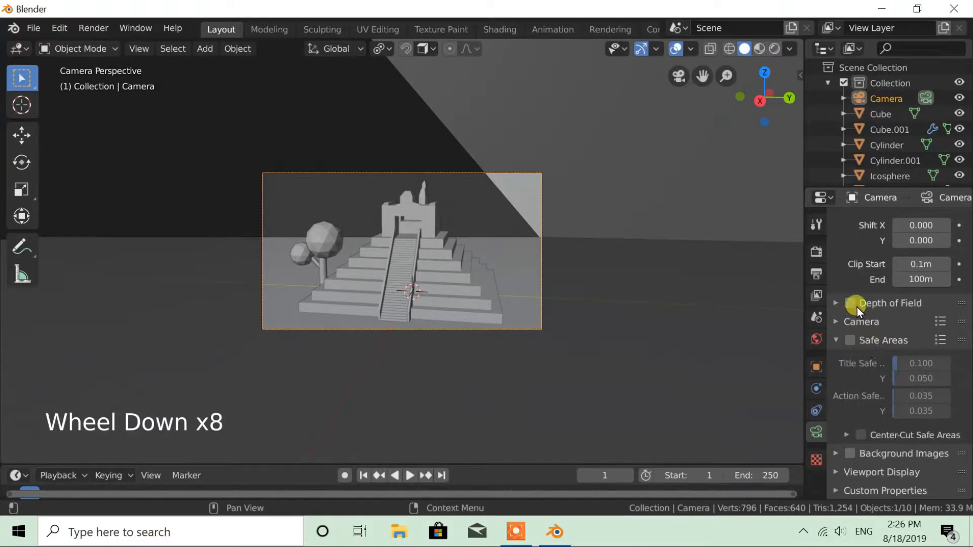
left_click(920, 279)
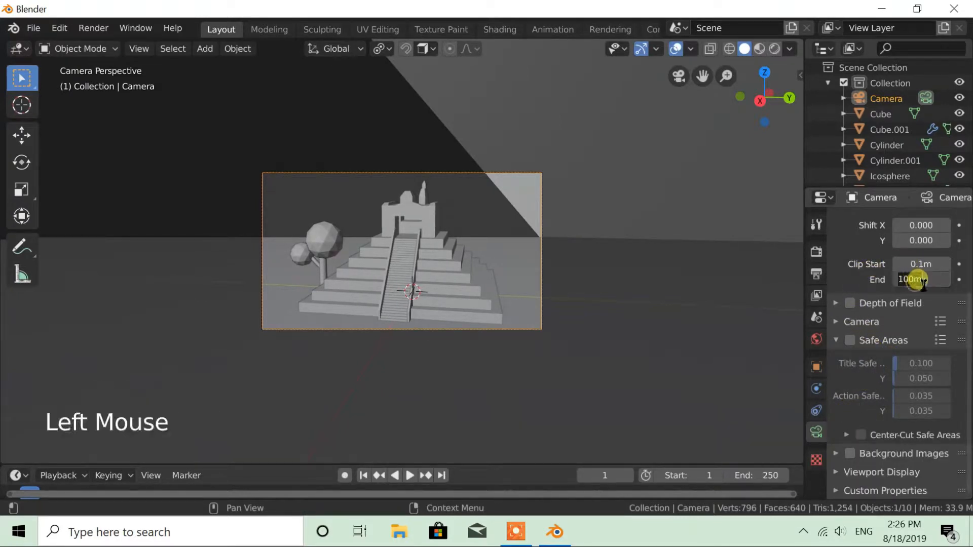
type("0")
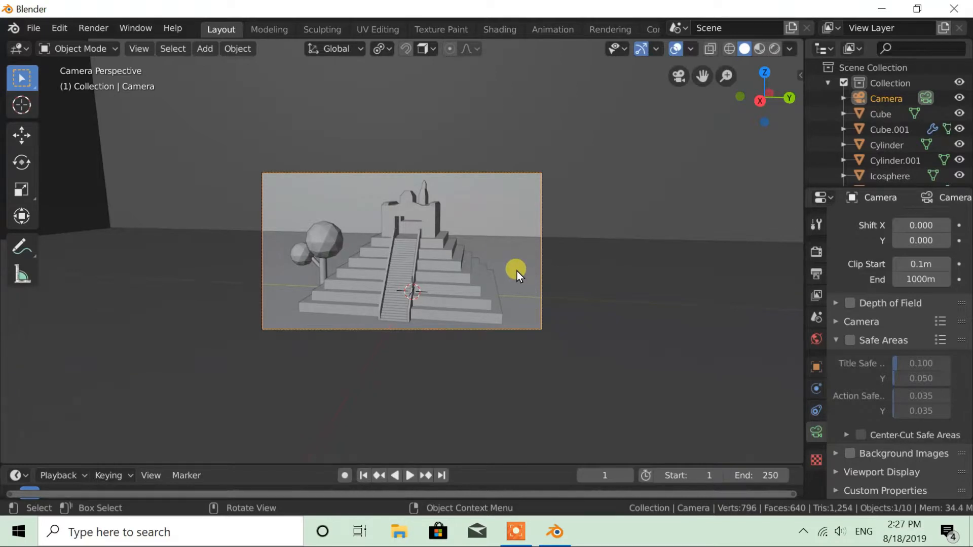
Select the trunk of the tree and give it a new material
mouse_move(510, 263)
middle_mouse_down()
mouse_move(491, 248)
mouse_move(505, 253)
middle_mouse_up()
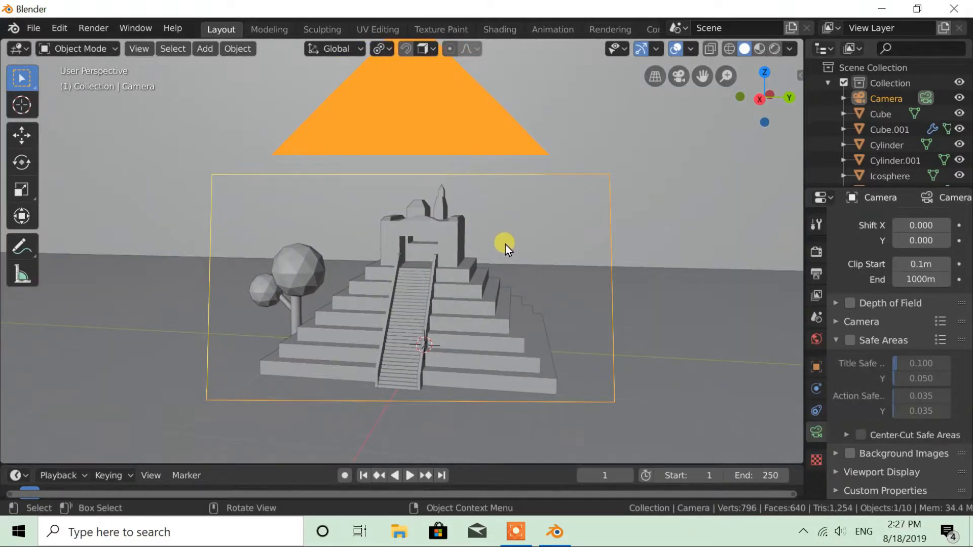
key("shift+f")
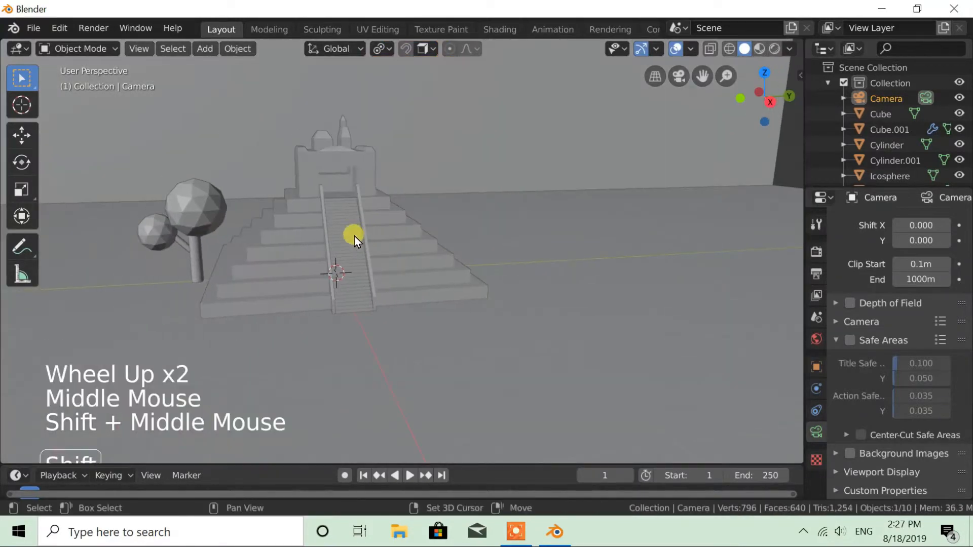
left_click(195, 266)
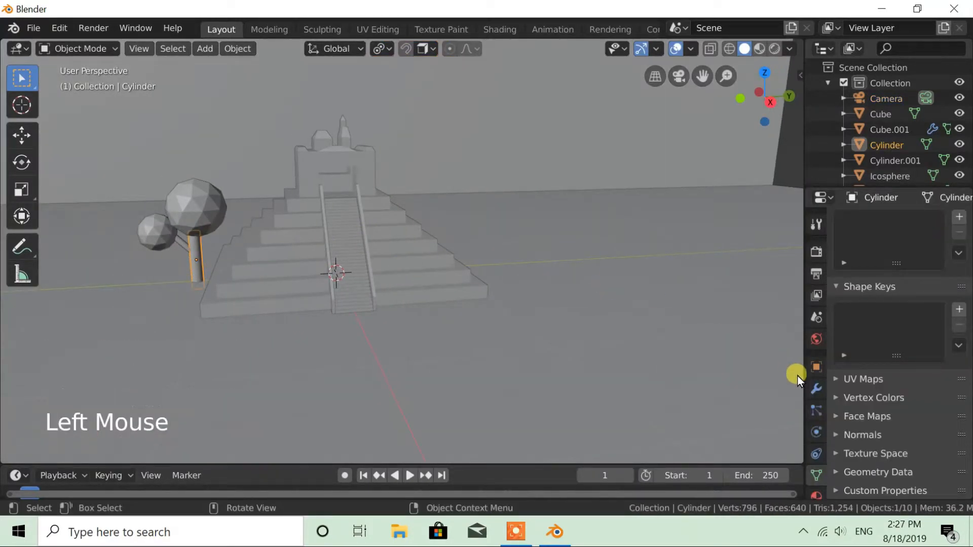
scroll(813, 477, "down", 2)
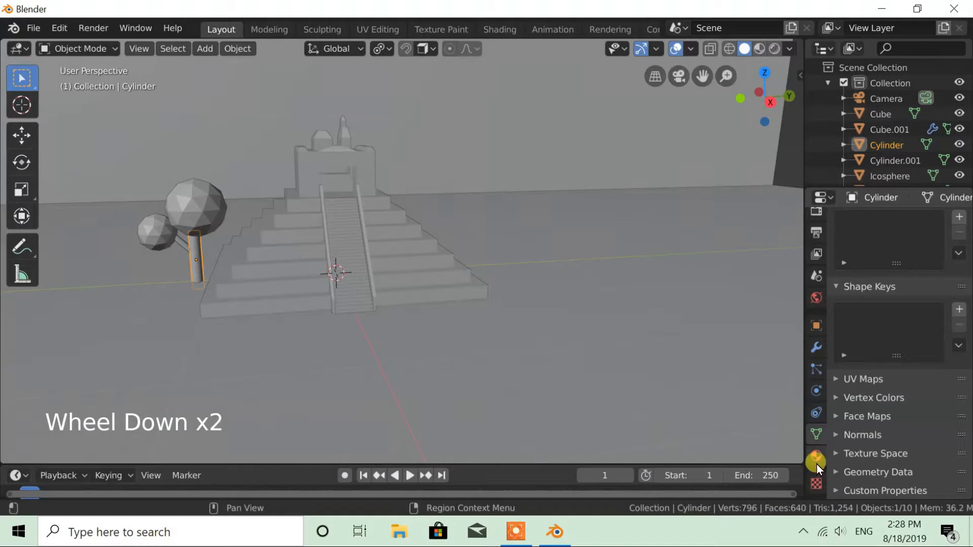
left_click(815, 458)
left_click(876, 287)
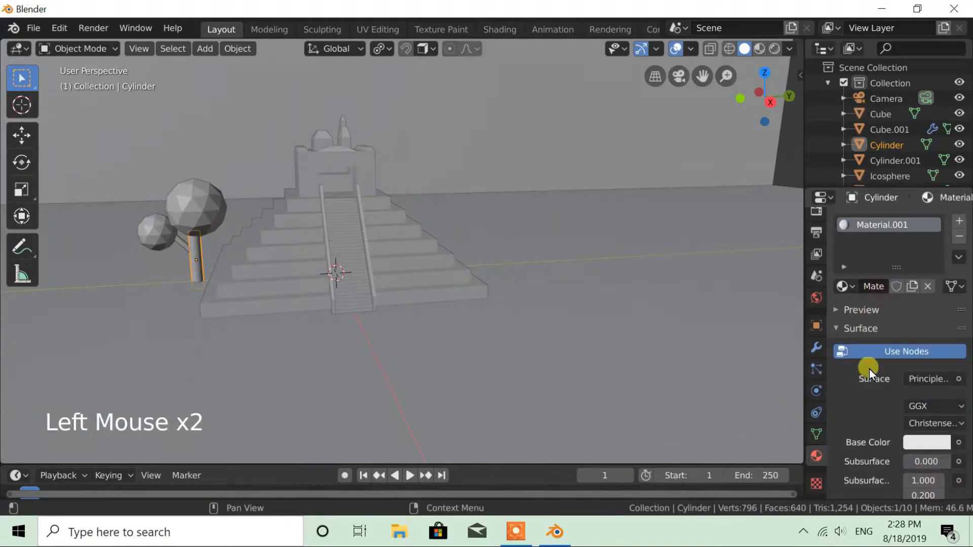
Set the trunk material's base color to a very dark red, value about 0.16, and assign the same material to the tree's branch
left_click(920, 444)
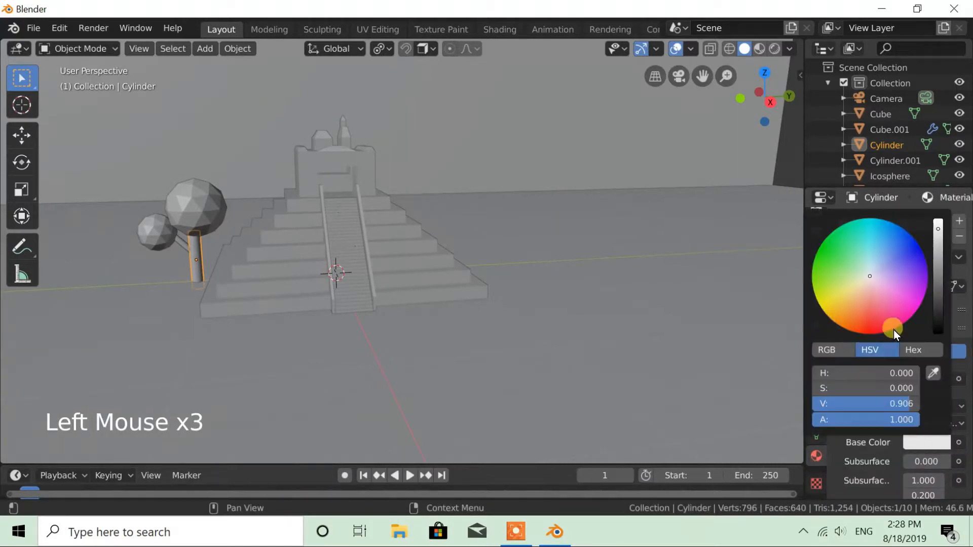
left_click(870, 317)
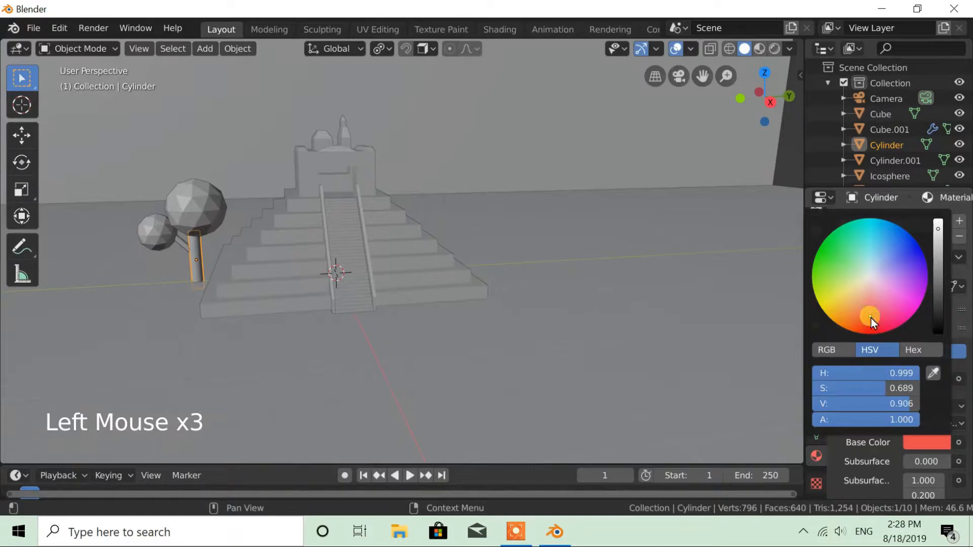
left_click(938, 290)
left_click_drag(936, 303, 938, 313)
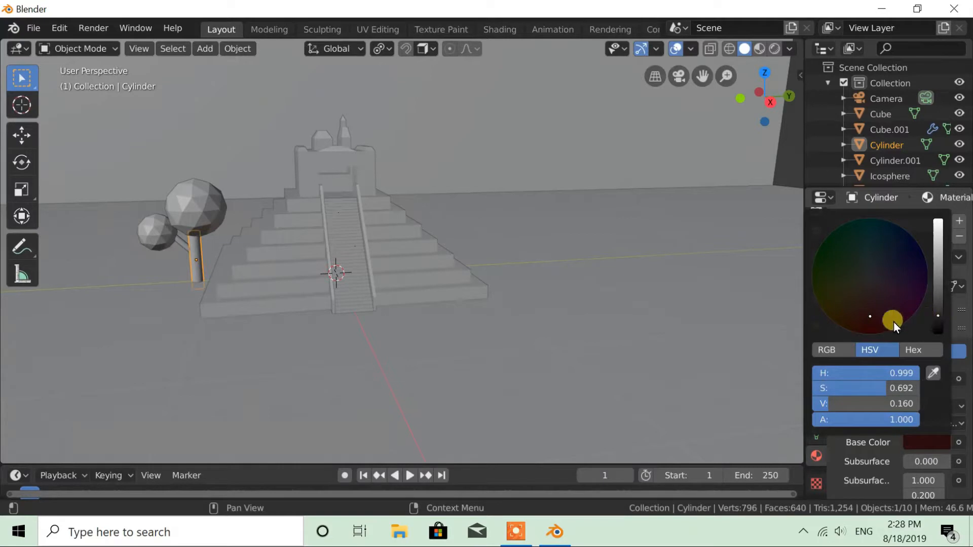
left_click_drag(878, 312, 873, 318)
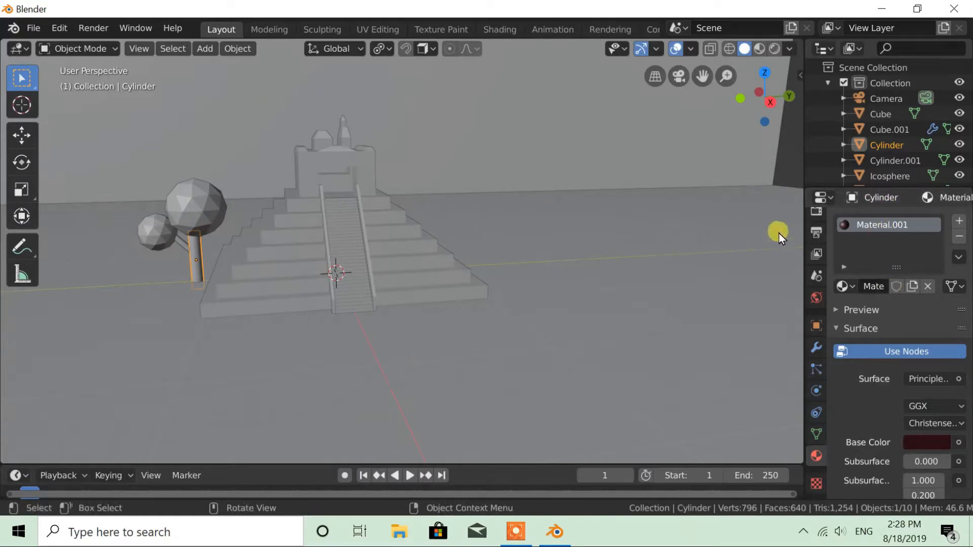
left_click(193, 238)
left_click_drag(842, 286, 692, 326)
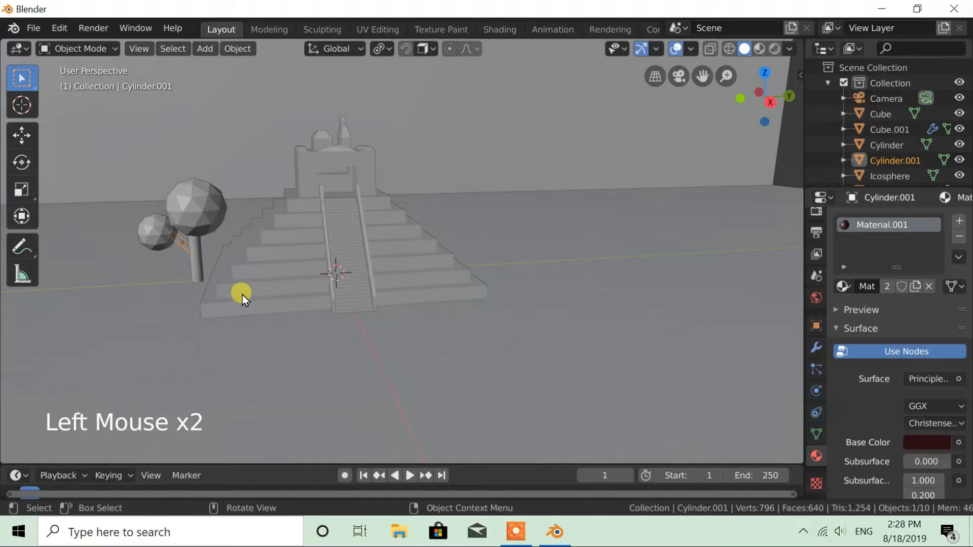
Give the large foliage sphere a new material with a dark green base color, about H 0.309, S 0.769, V 0.391
left_click(196, 216)
left_click(887, 286)
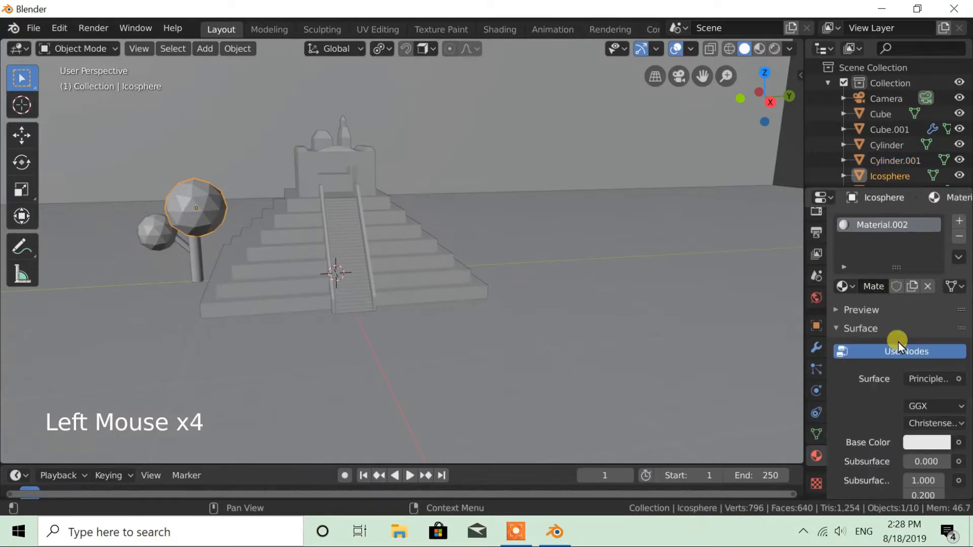
left_click(923, 442)
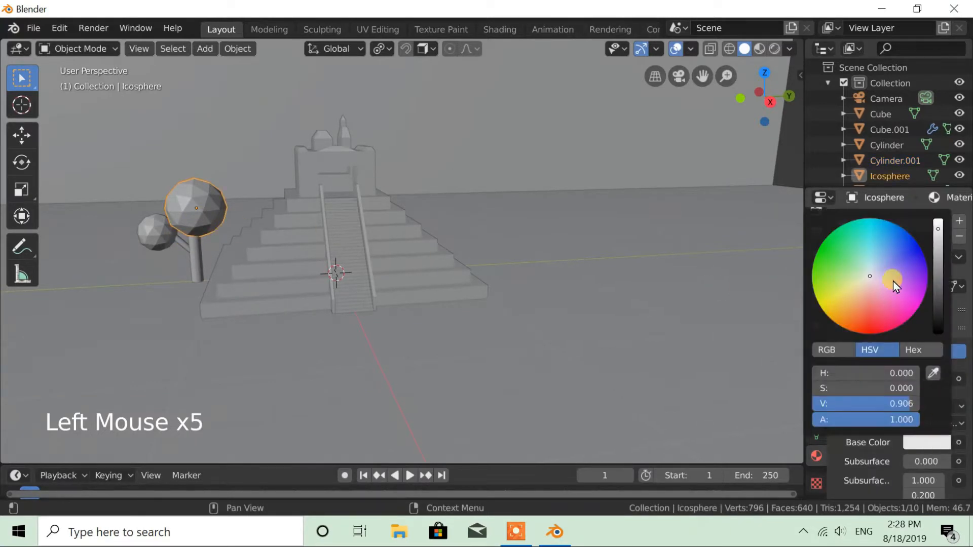
left_click(846, 244)
left_click(938, 298)
left_click_drag(844, 258, 829, 261)
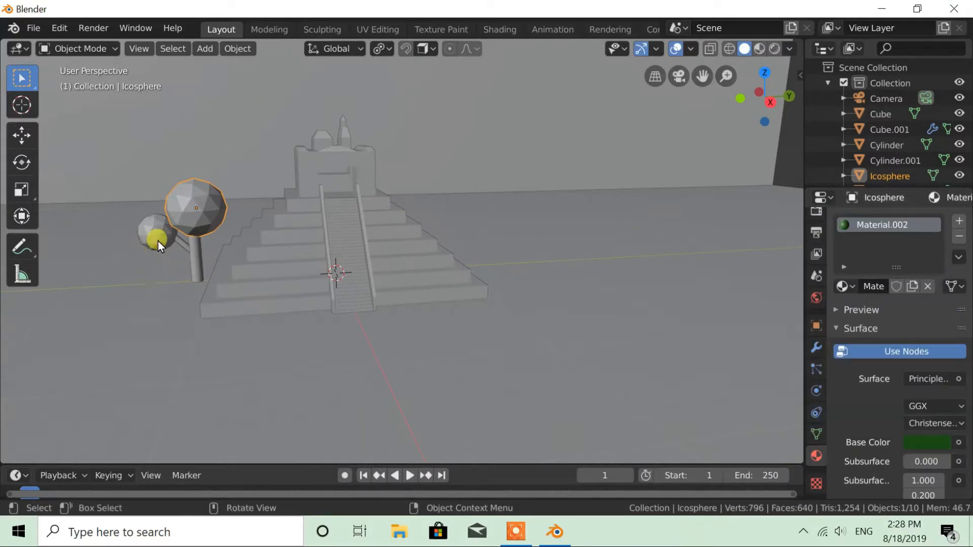
left_click(937, 443)
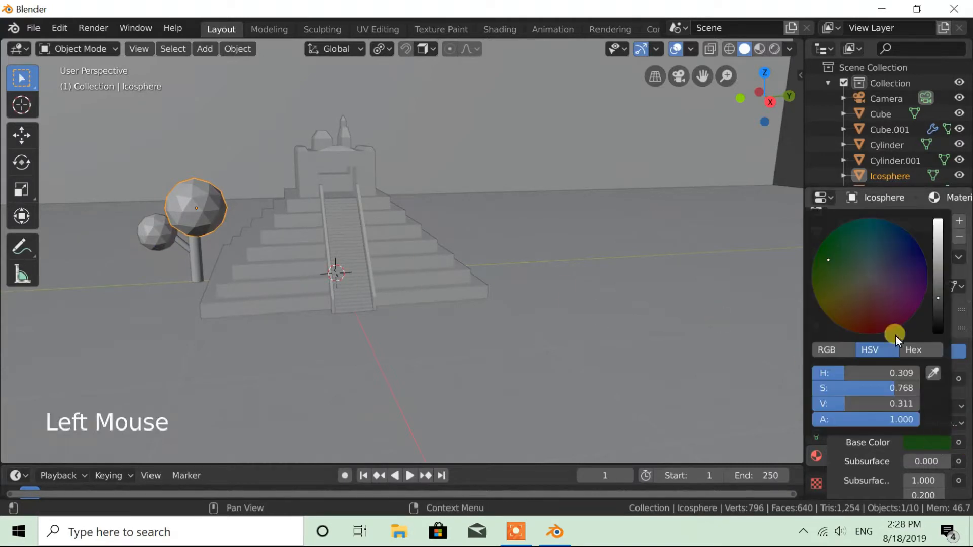
left_click(914, 445)
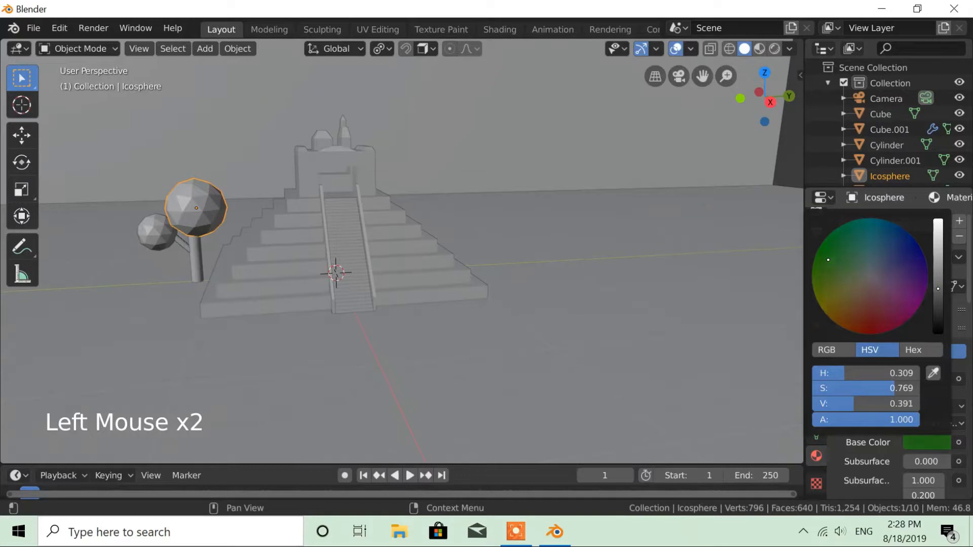
Assign the large foliage sphere's green material to the small foliage sphere
left_click(152, 236)
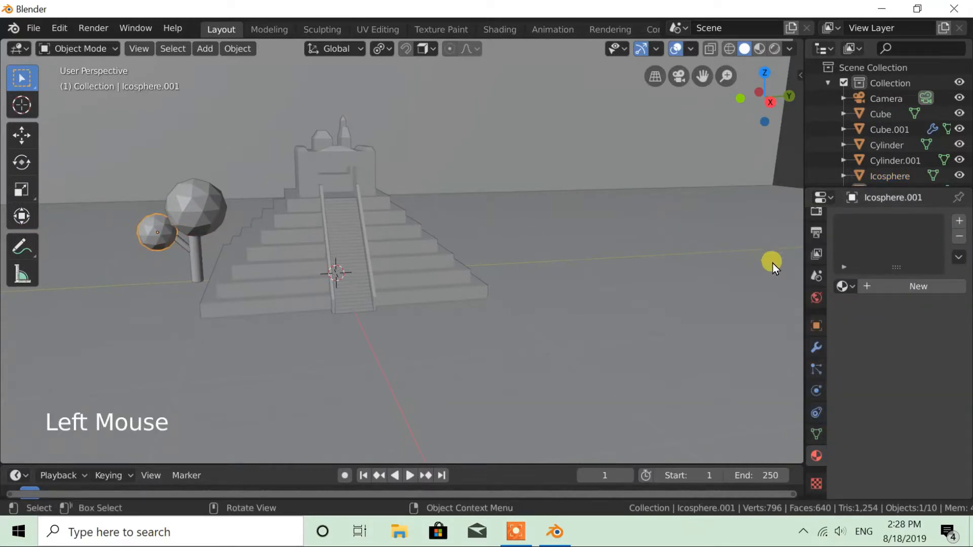
left_click(844, 286)
left_click(723, 339)
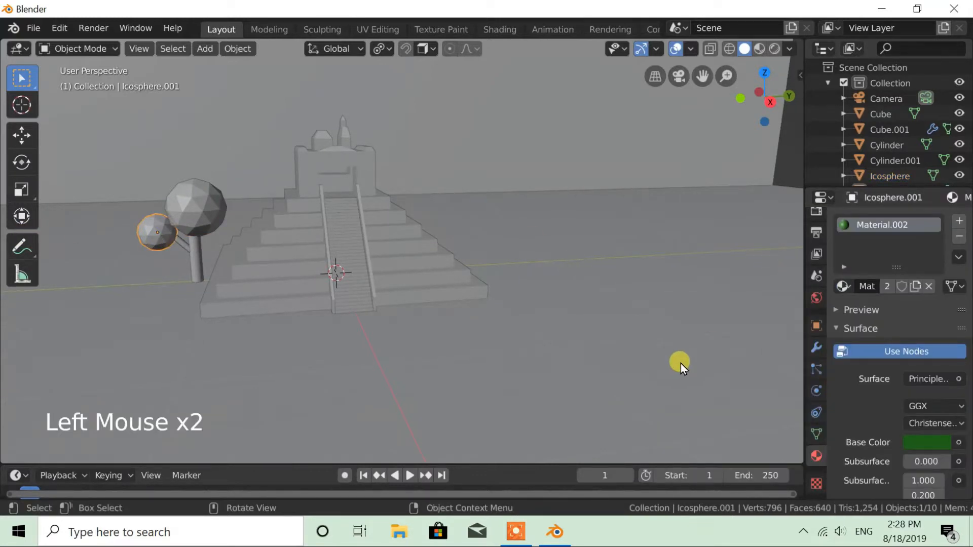
Give the upright backdrop plane a new material with a dark blue base color
scroll(420, 273, "down", 2)
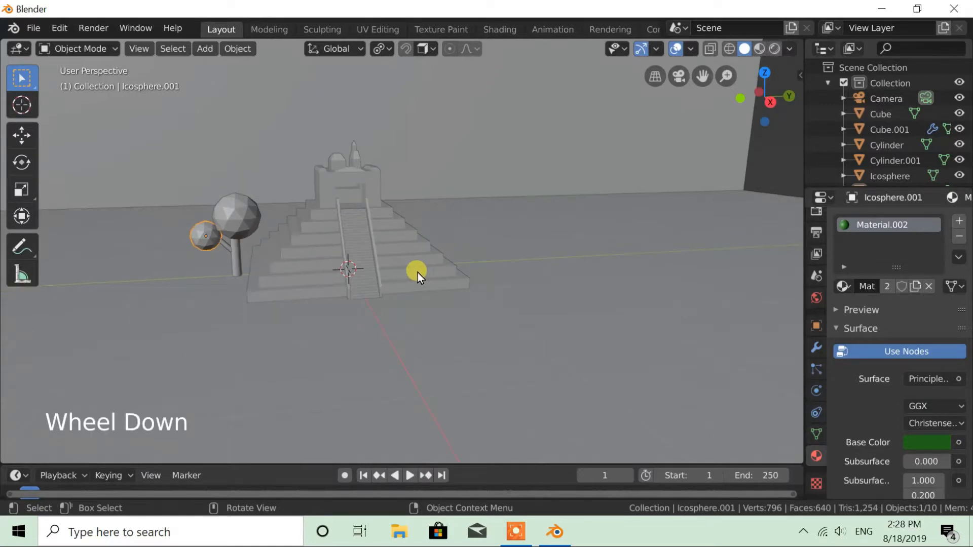
left_click(434, 105)
left_click(873, 285)
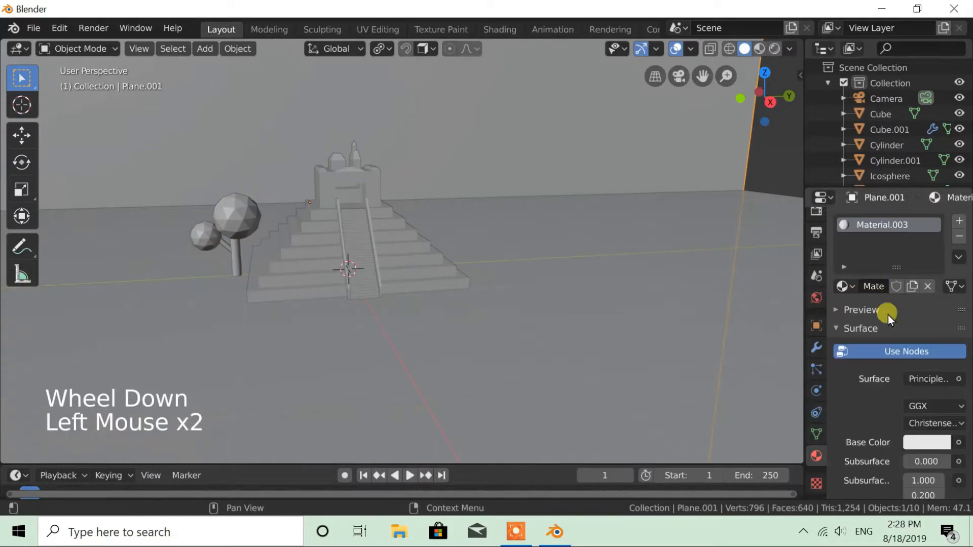
left_click(928, 443)
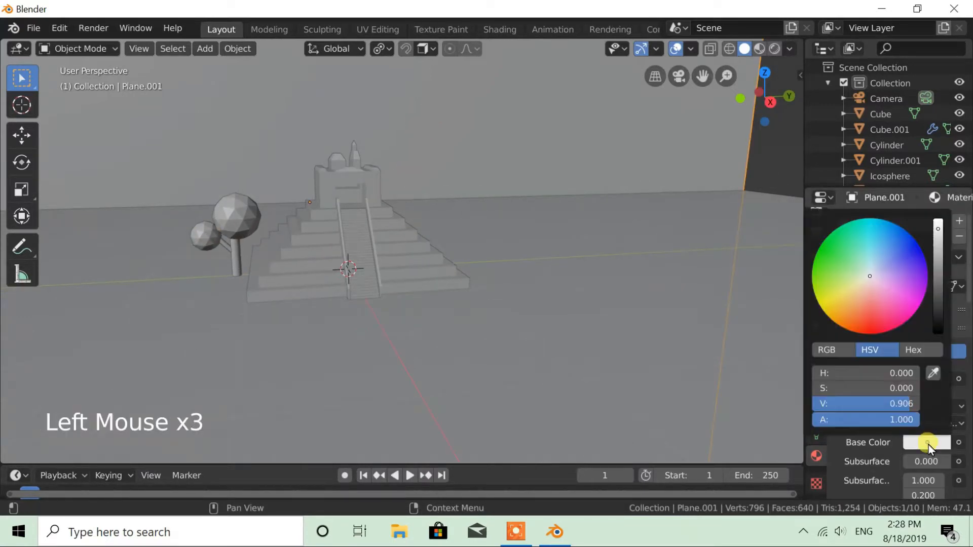
left_click(886, 248)
left_click(888, 249)
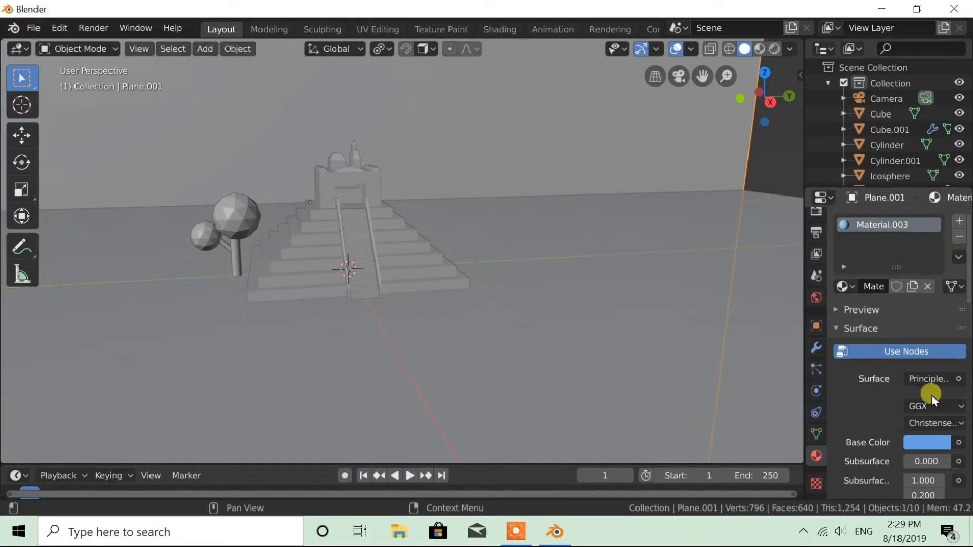
left_click(939, 443)
left_click_drag(938, 256, 938, 289)
mouse_move(894, 260)
left_mouse_down()
mouse_move(905, 255)
mouse_move(900, 262)
left_mouse_up()
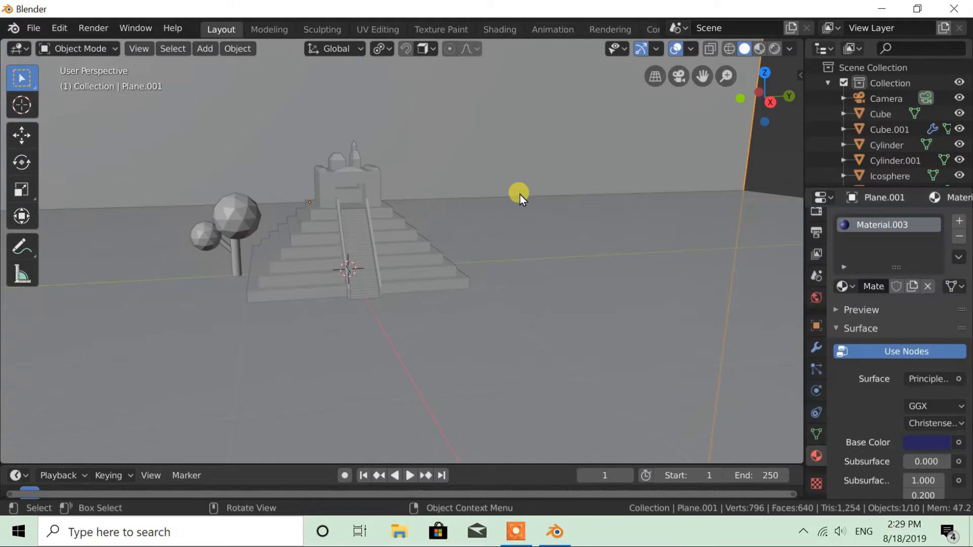
Give the ground plane a new material with a very dark green base color, about H 0.343, S 0.596, V 0.151
scroll(354, 285, "down", 2)
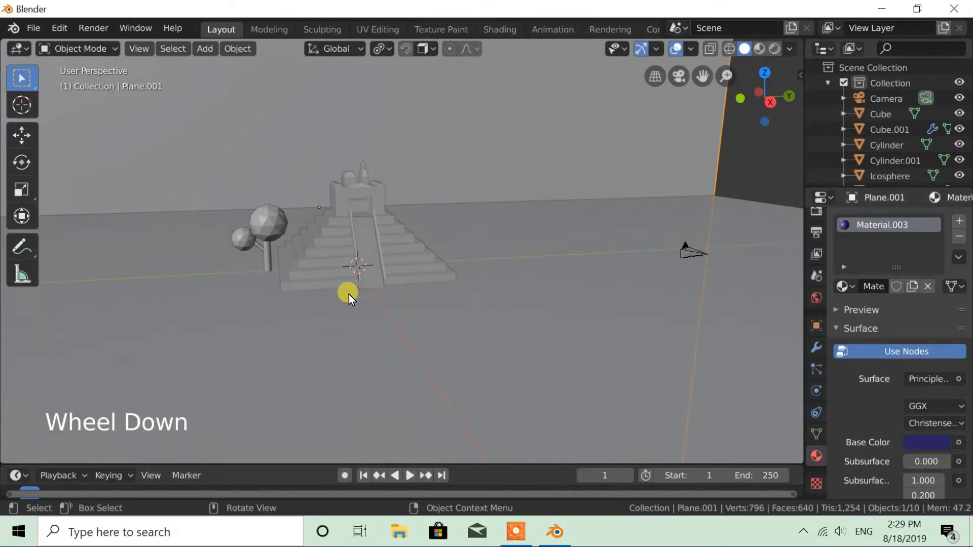
left_click(544, 315)
left_click(917, 286)
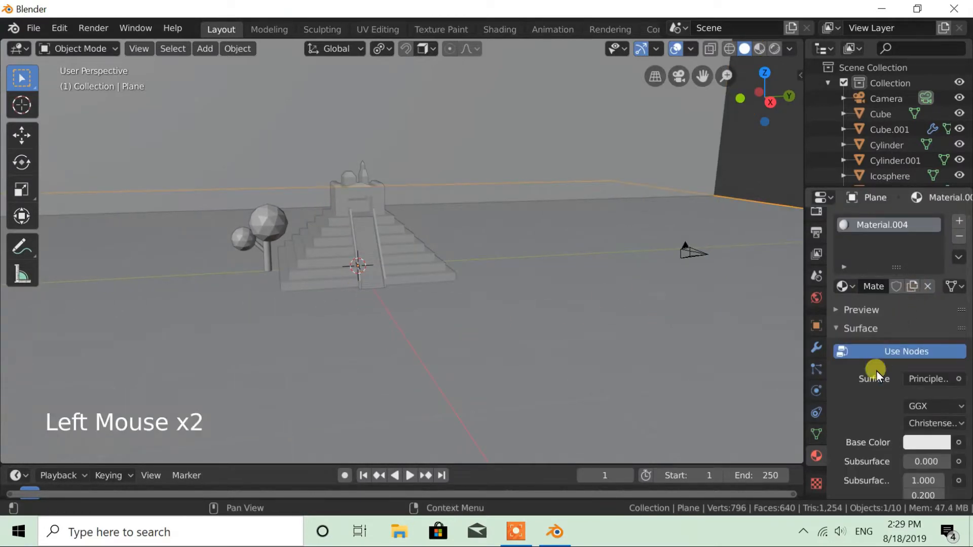
left_click(908, 442)
left_click_drag(865, 329, 841, 257)
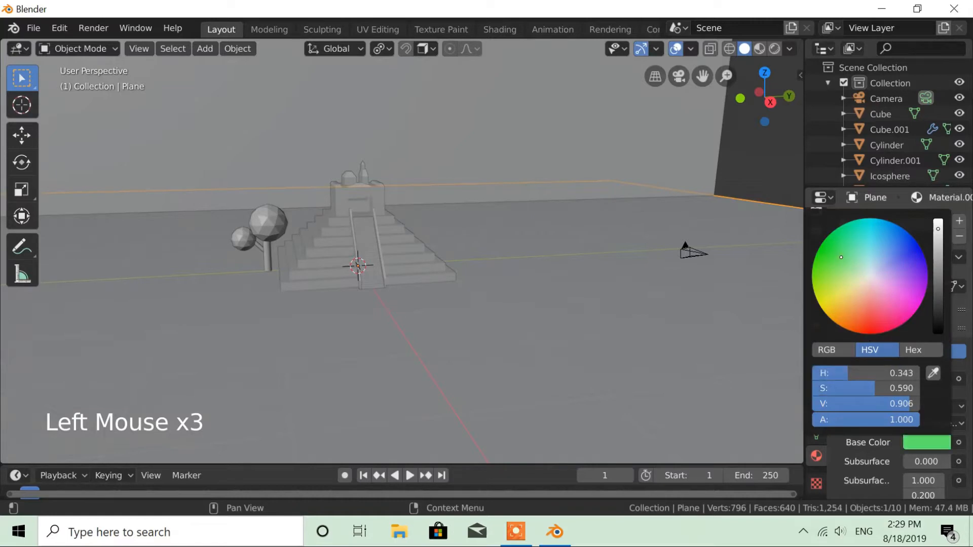
left_click_drag(938, 229, 938, 320)
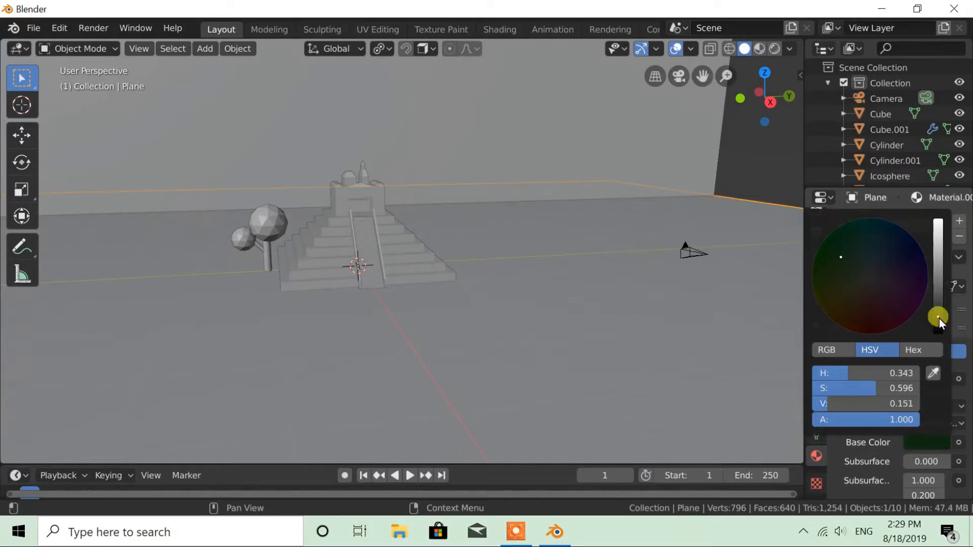
Switch to Rendered shading and move the point light about -0.9 m in X, -1.2 m in Y and 2.9 m in Z, up to the temple entrance
left_click(775, 49)
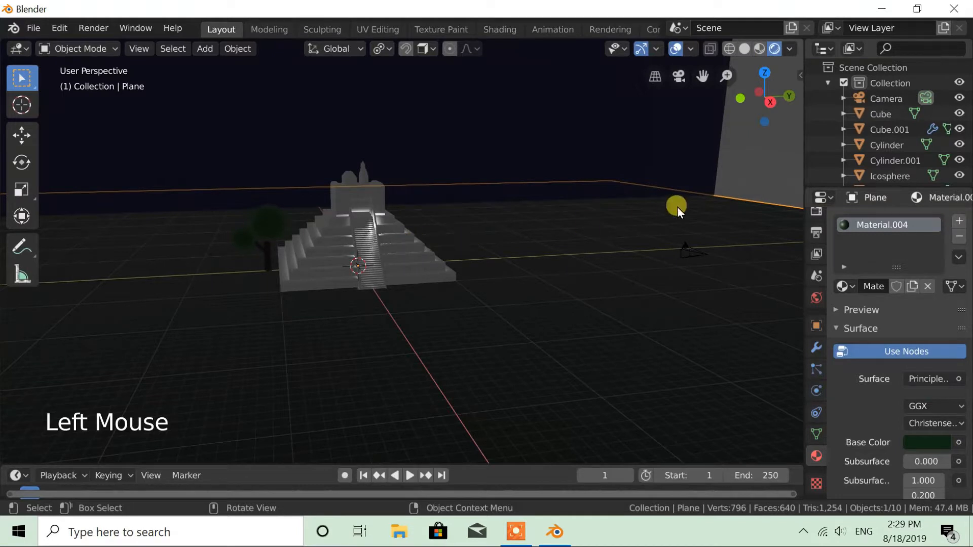
scroll(872, 126, "down", 4)
left_click(879, 142)
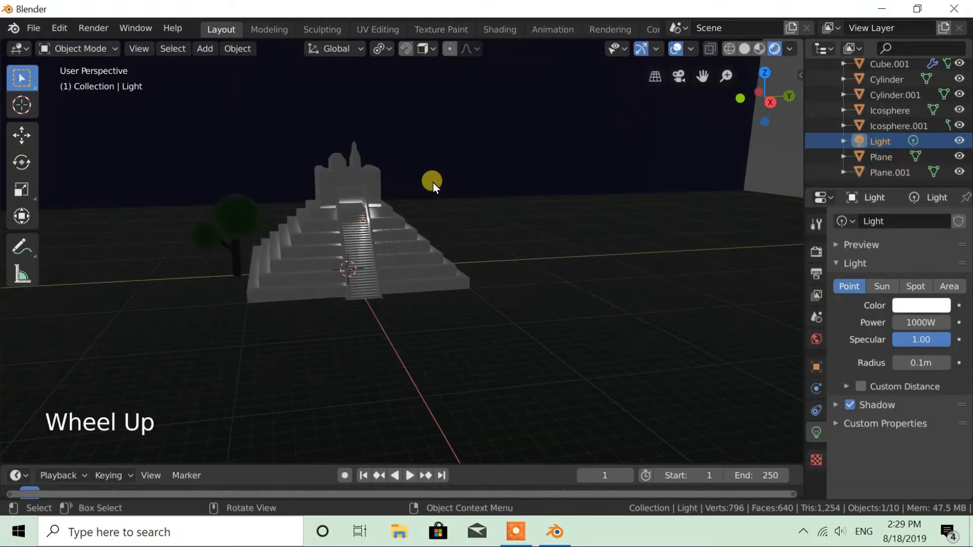
scroll(433, 182, "up", 2)
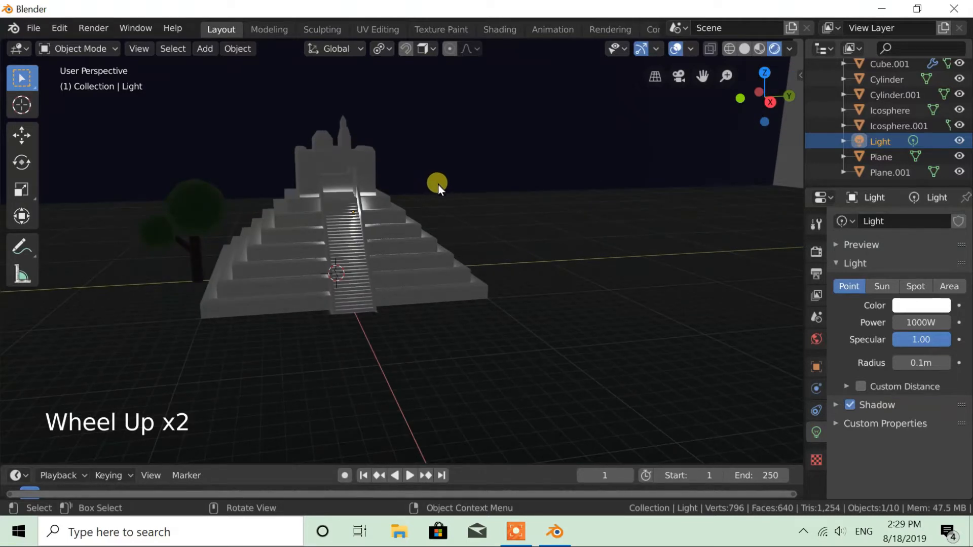
key("g")
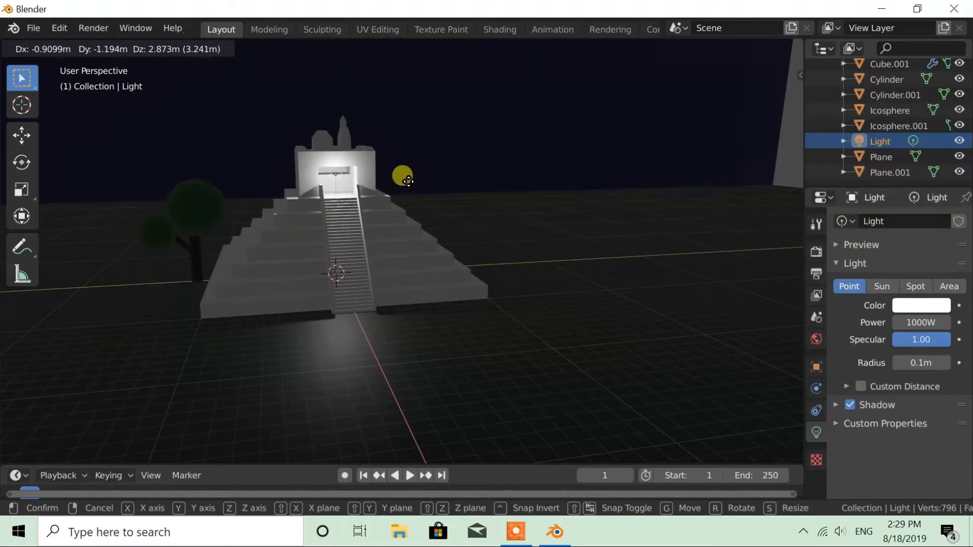
left_click(405, 177)
Move the point light along global X twice, about -1.5 m each time, to place it inside the temple chamber
middle_click_drag(308, 206, 378, 205)
key("g")
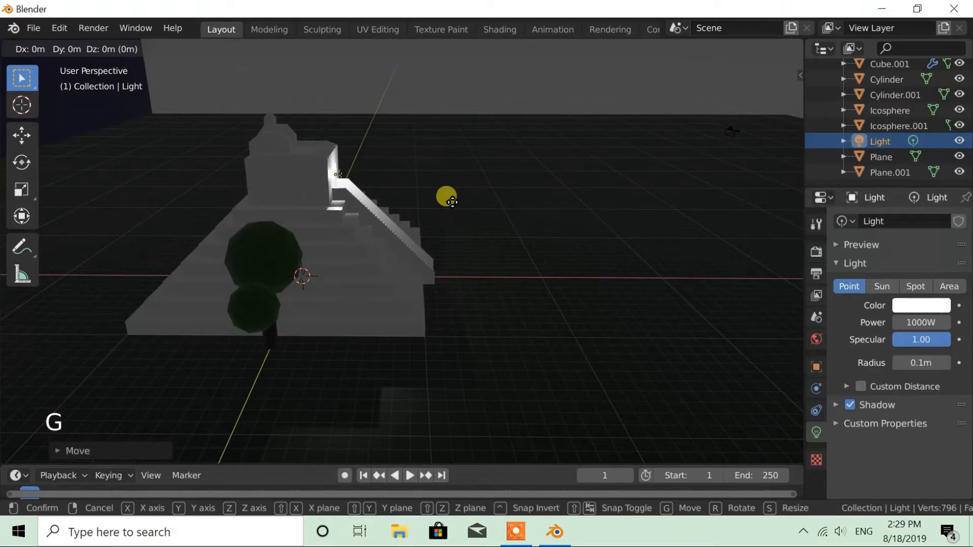
key("x")
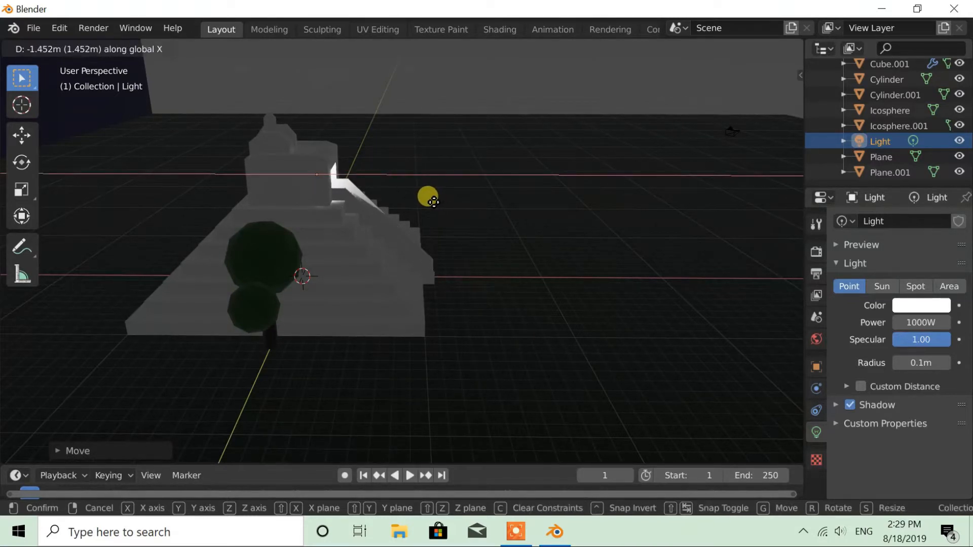
left_click(434, 202)
middle_click_drag(434, 202, 541, 188)
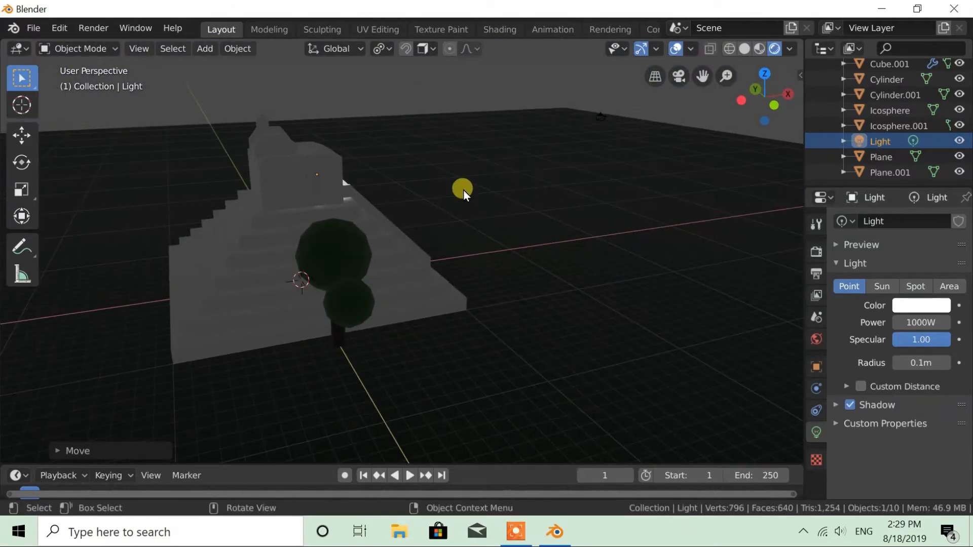
key("g")
key("x")
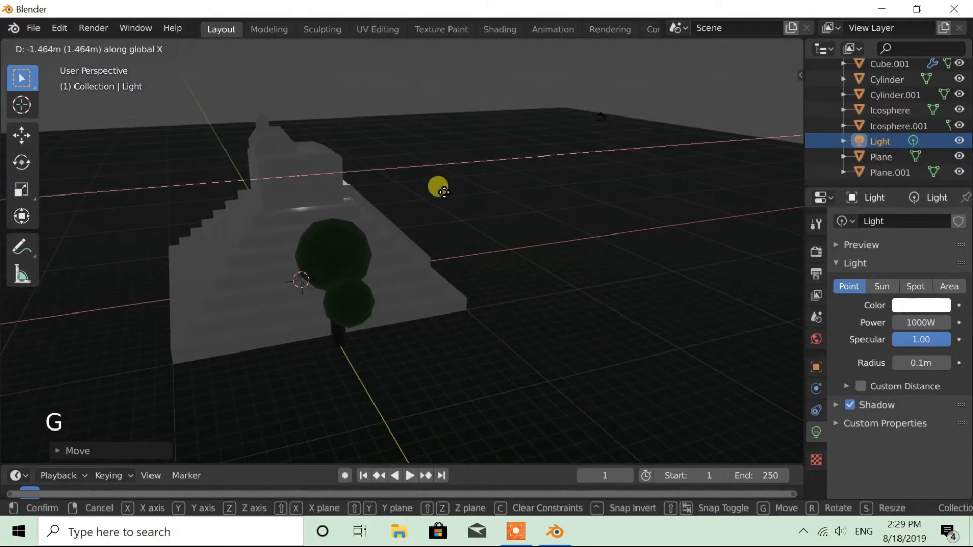
left_click(447, 191)
middle_click_drag(447, 192, 358, 158)
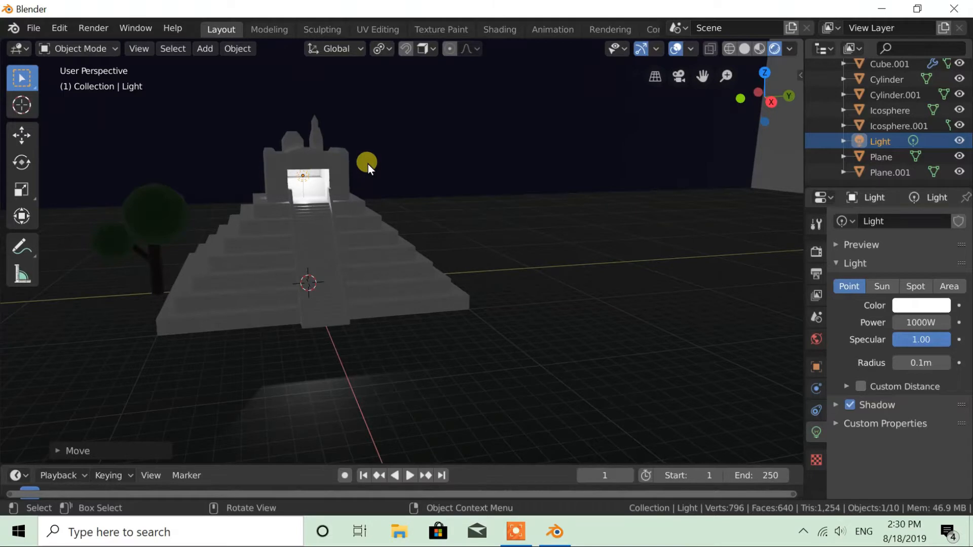
Fine-tune the point light's height inside the temple chamber, lowering it about 0.16 m and raising it about 0.04 m along global Z
key("g")
key("z")
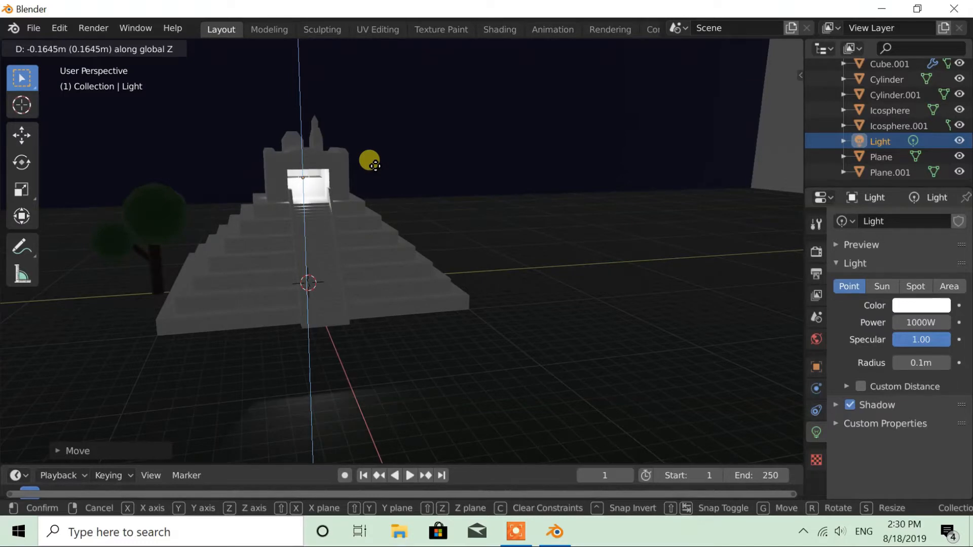
left_click(374, 165)
middle_click_drag(309, 202, 321, 205)
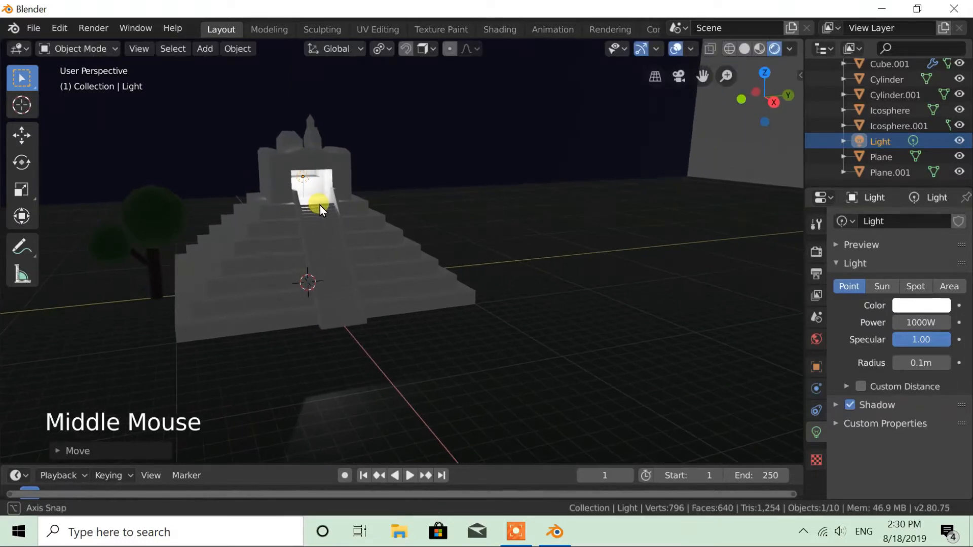
key("g")
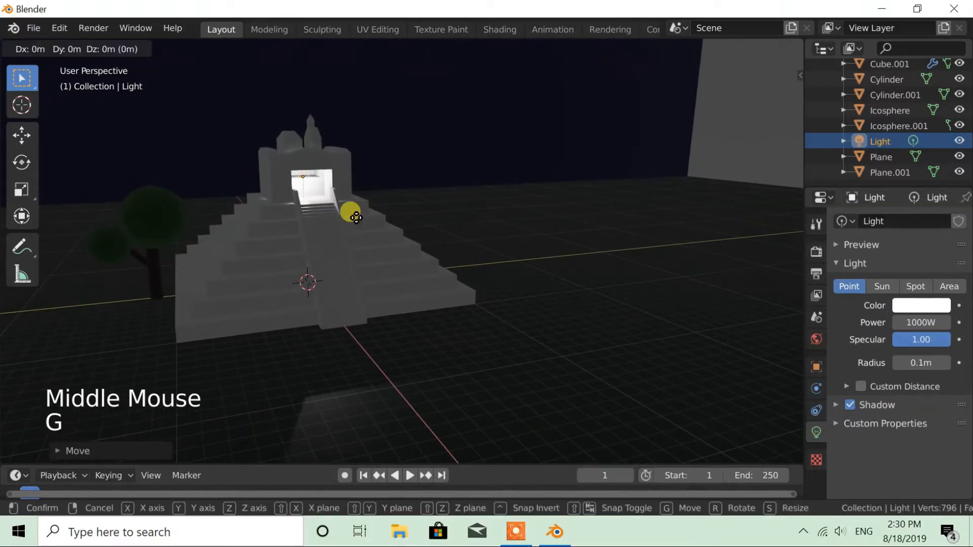
key("z")
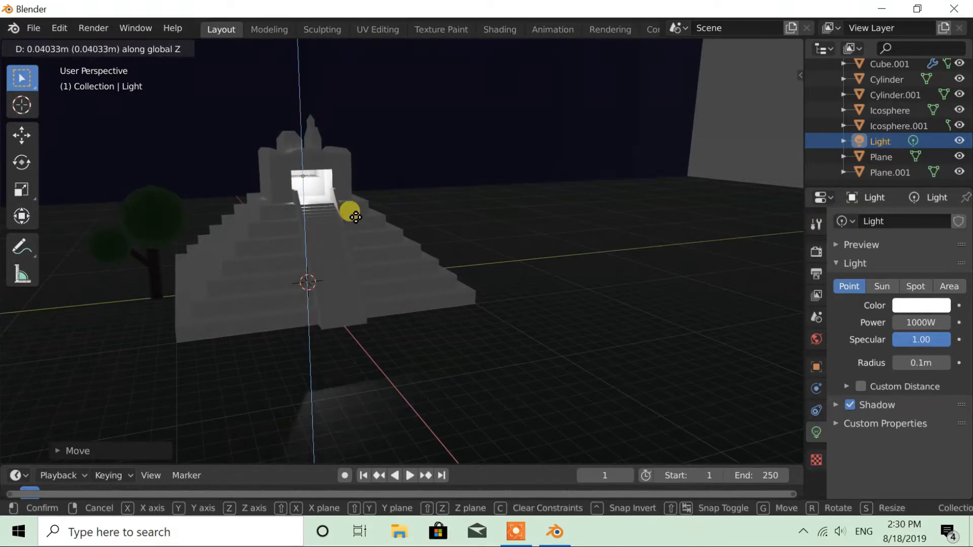
left_click(355, 217)
Give the point light an orange color, H 0.105, S 1.000, V 1.000, and set its power to 500 W
mouse_move(418, 229)
middle_mouse_down()
mouse_move(399, 227)
mouse_move(408, 228)
middle_mouse_up()
left_click(920, 306)
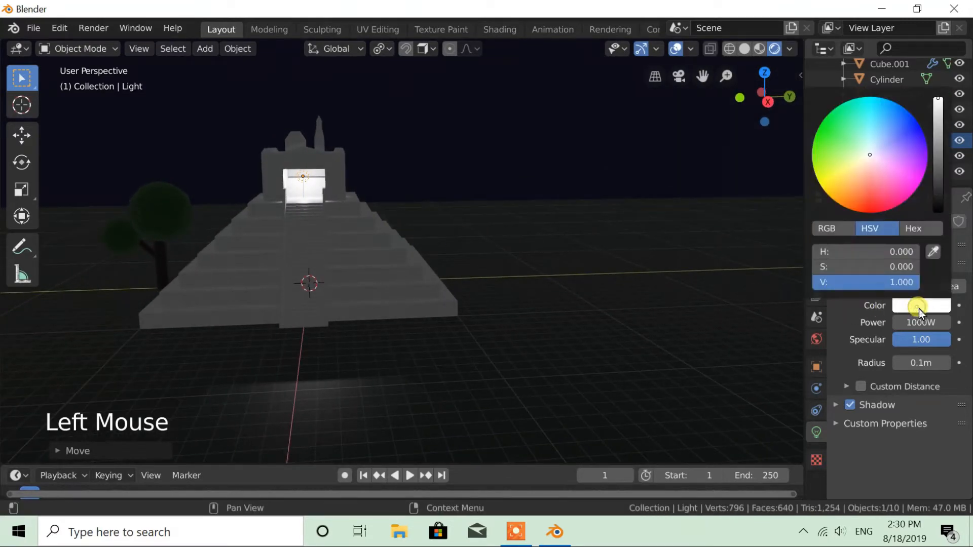
mouse_move(854, 196)
left_mouse_down()
mouse_move(857, 206)
mouse_move(847, 193)
mouse_move(836, 202)
left_mouse_up()
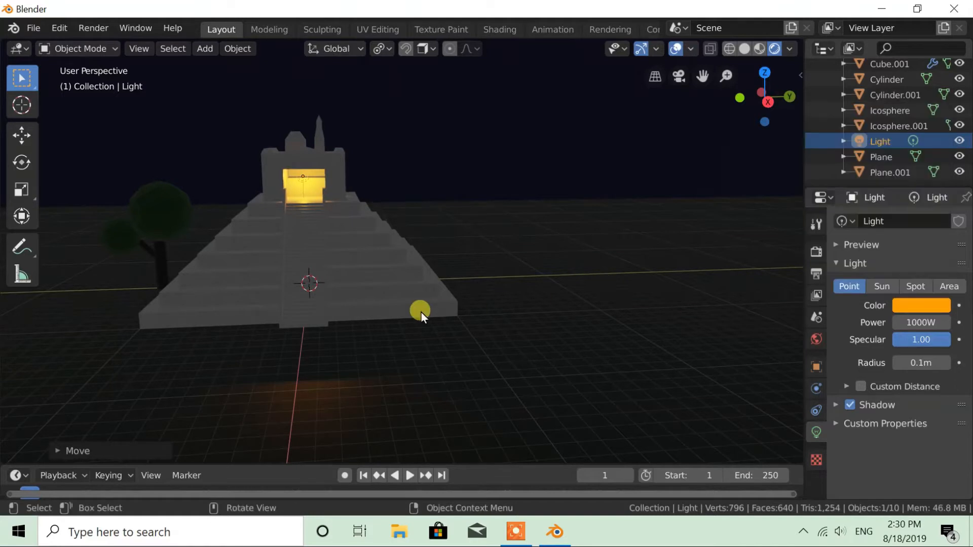
scroll(421, 312, "down", 3)
middle_click_drag(400, 284, 432, 289)
left_click_drag(917, 323, 907, 322)
double_click(927, 323)
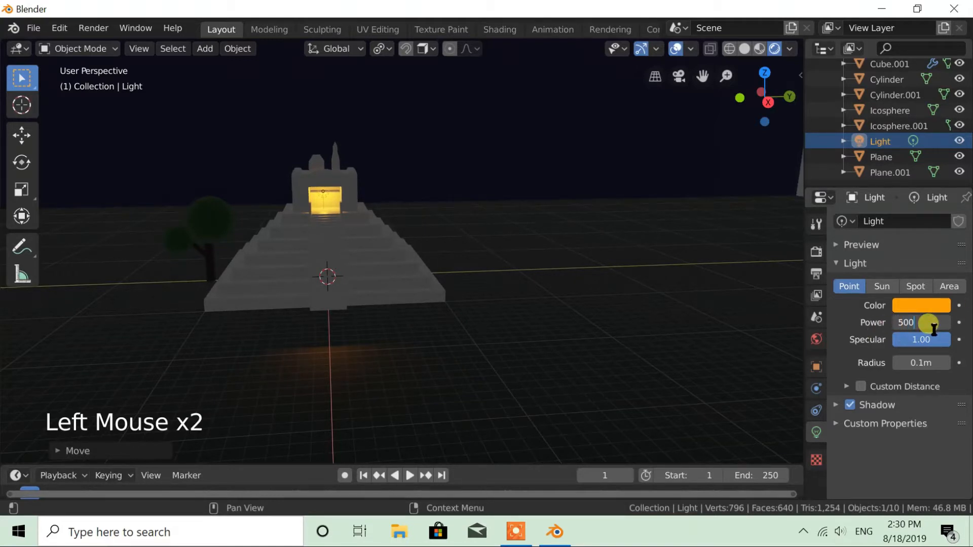
key("Return")
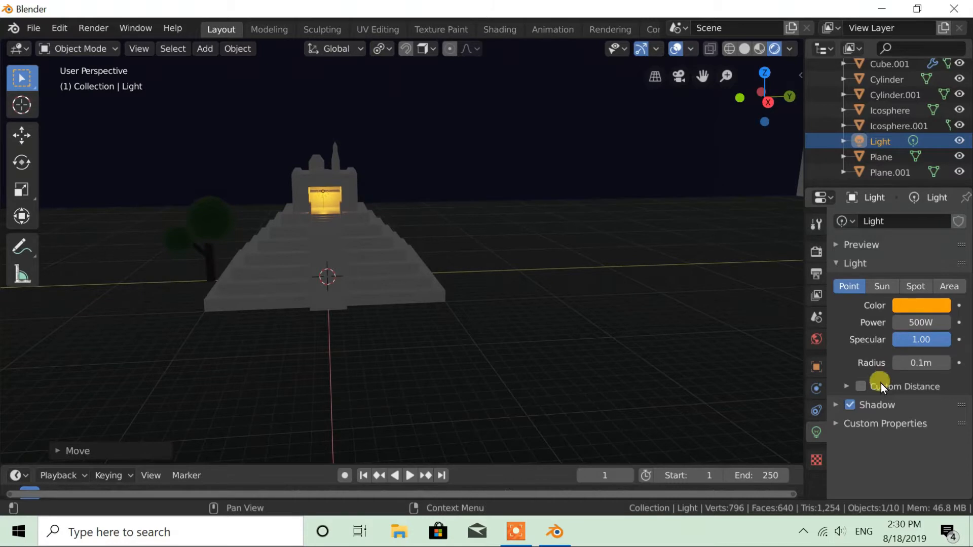
Switch the scene's render engine from Eevee to Cycles
left_click(816, 255)
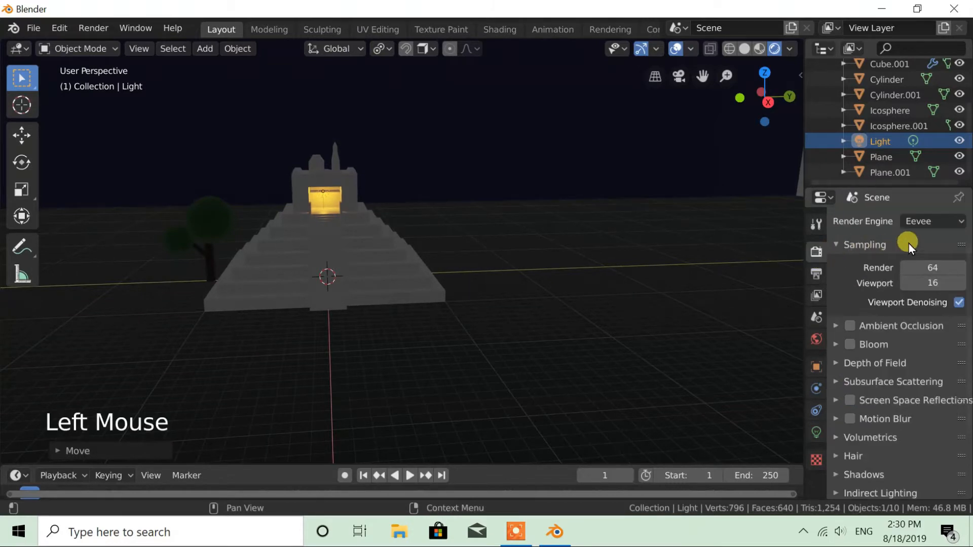
left_click(920, 223)
left_click(911, 275)
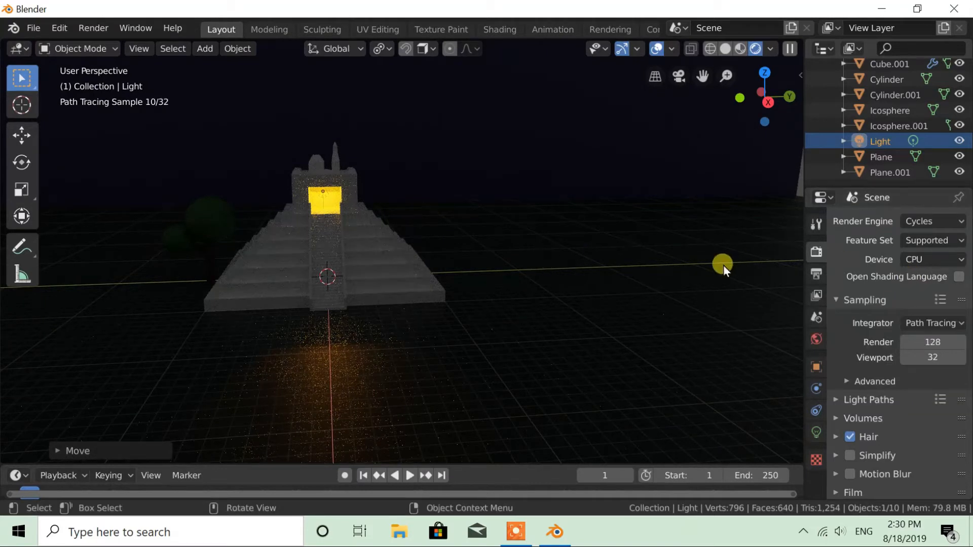
scroll(414, 263, "down", 1)
scroll(419, 258, "up", 1)
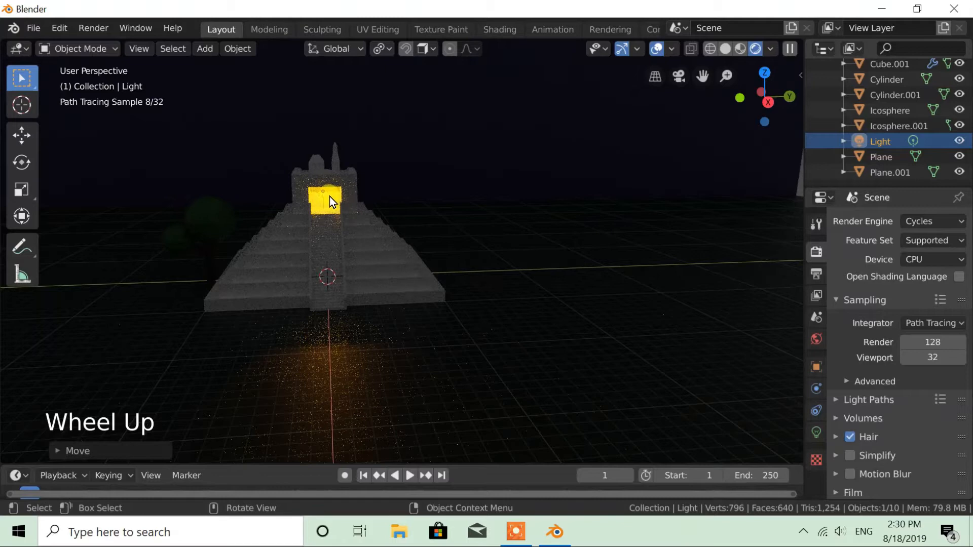
Duplicate the chamber light, place the copy in the air beside the temple on the side away from the tree, and make it a Sun light
key("shift+d")
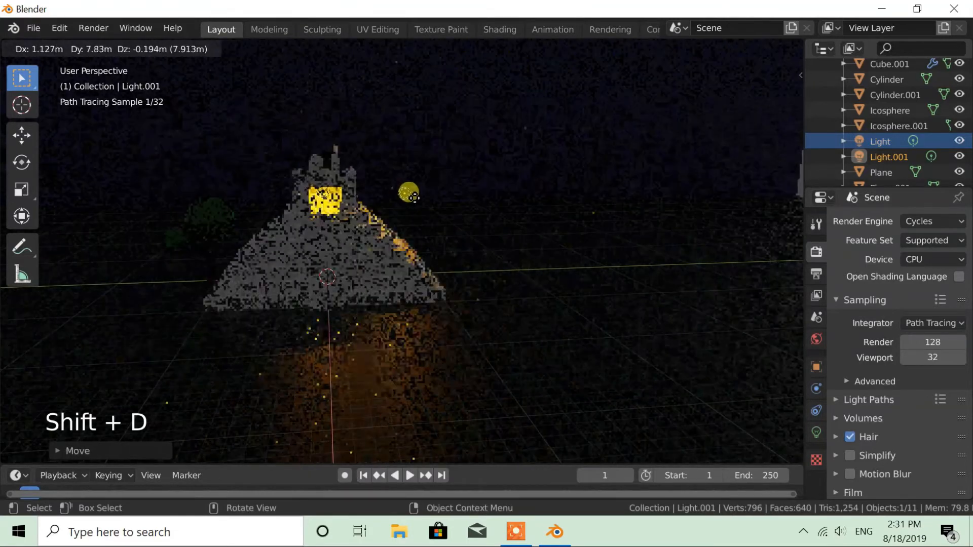
left_click(446, 180)
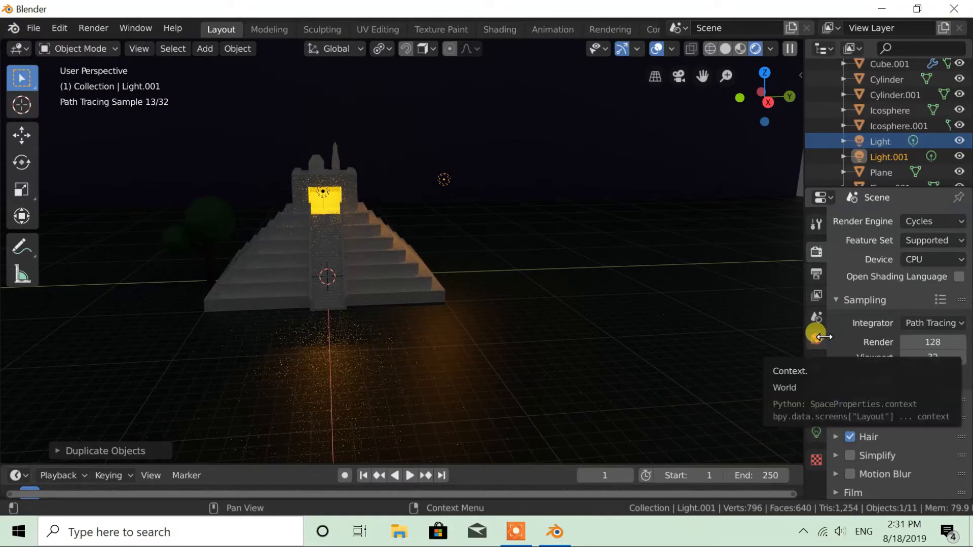
left_click(816, 432)
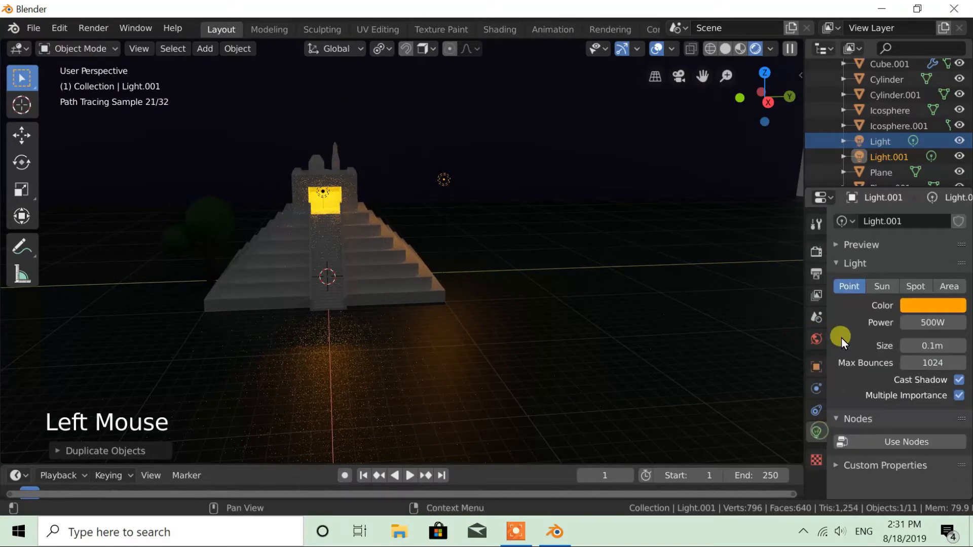
left_click(883, 287)
Give the sun light a very pale blue color
left_click(923, 306)
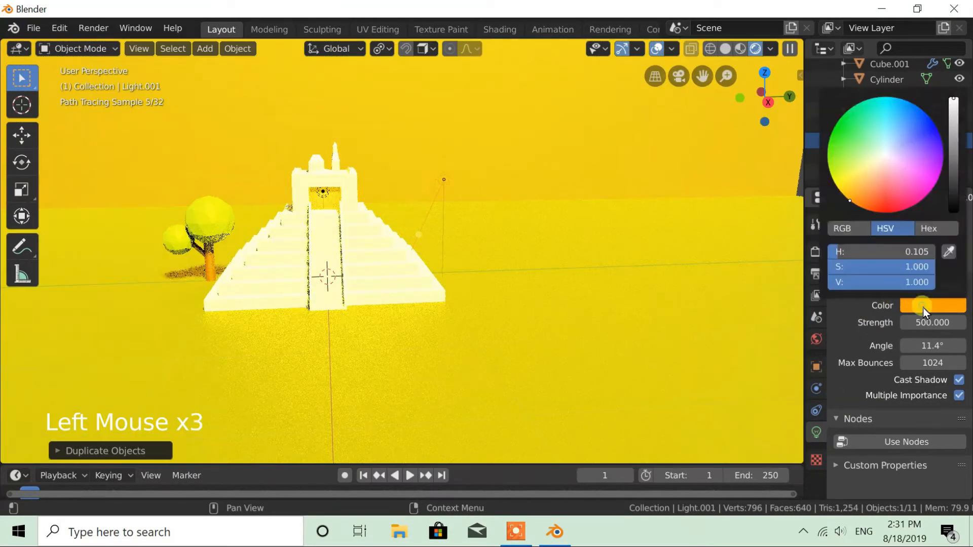
left_click(887, 148)
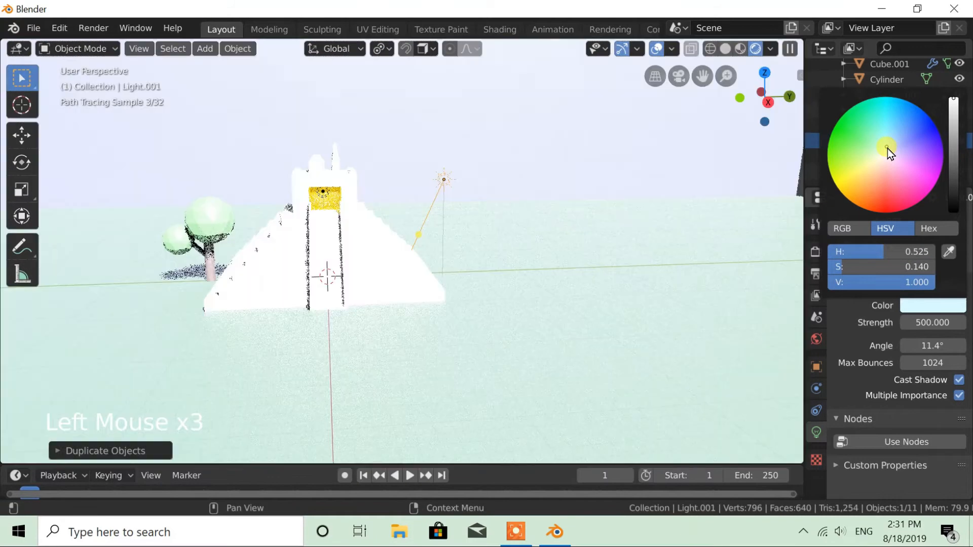
left_click(887, 152)
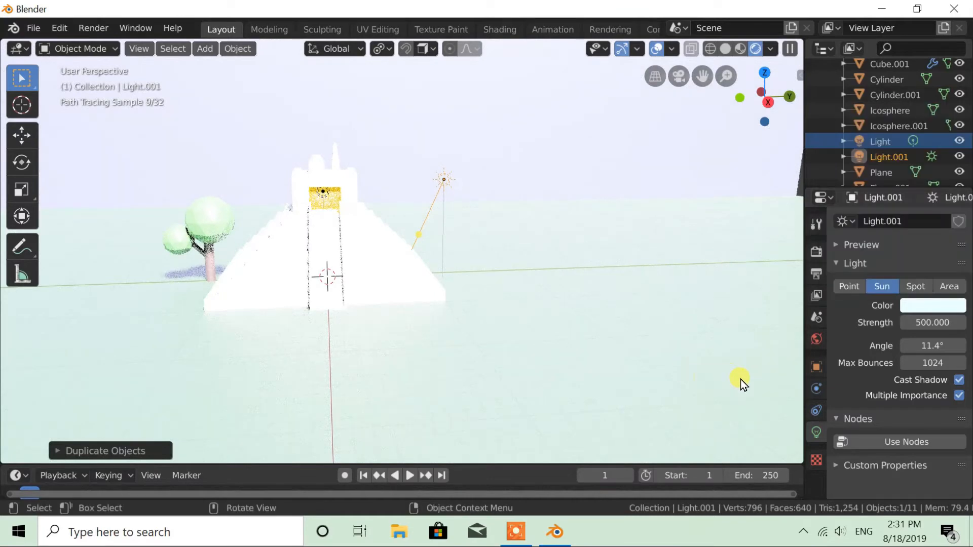
Enable shader nodes on the sun light and set its light strength to 1
left_click(883, 443)
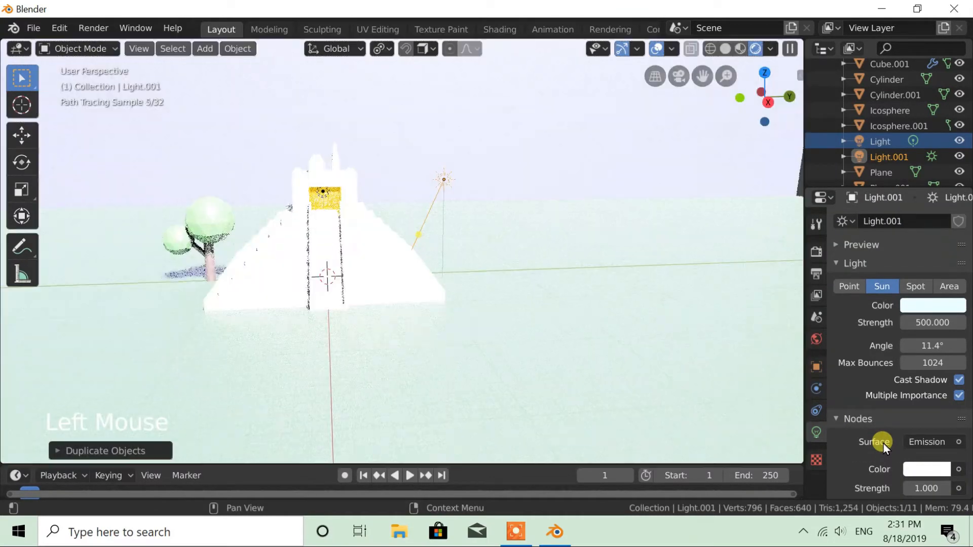
left_click(925, 321)
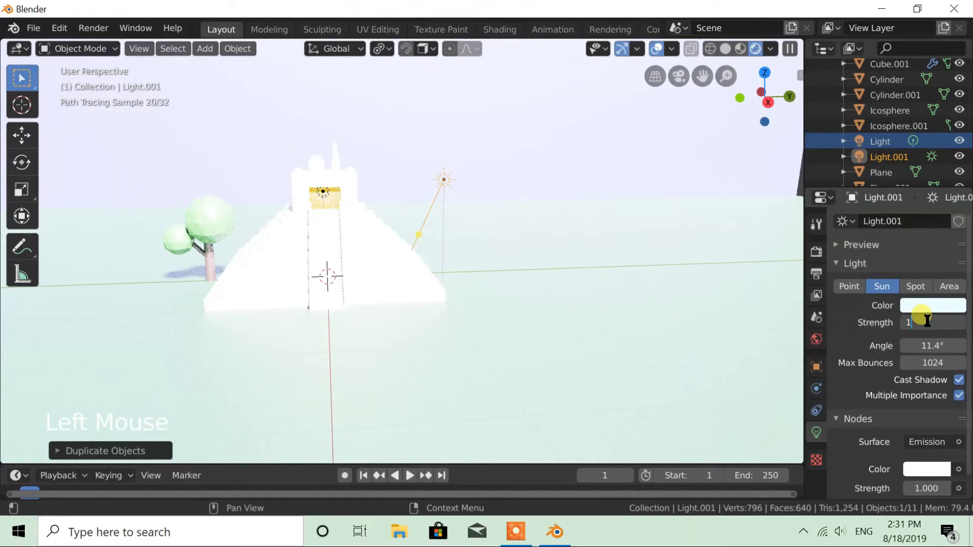
type("1")
key("Return")
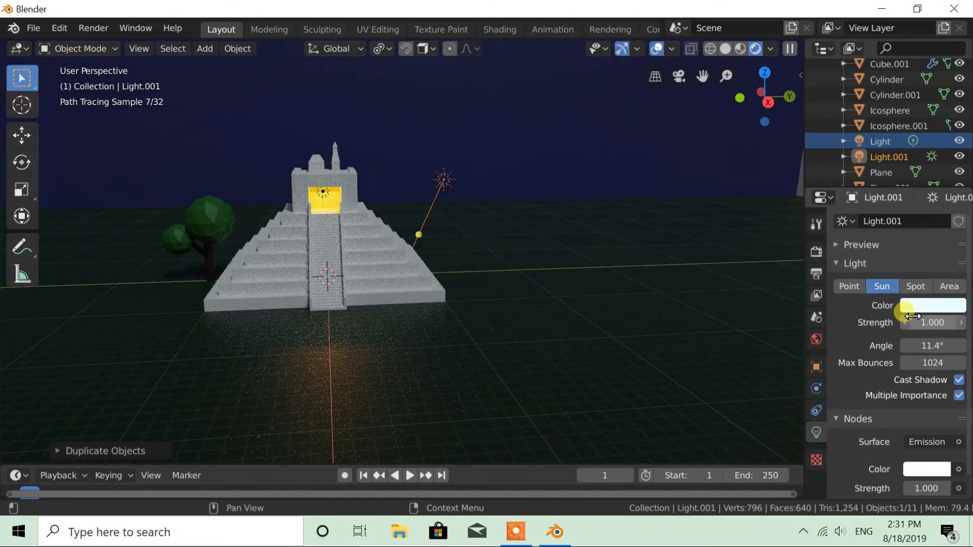
Set the chamber point light's power to 1 W and enable its shader nodes with a light orange emission color
scroll(917, 454, "down", 2)
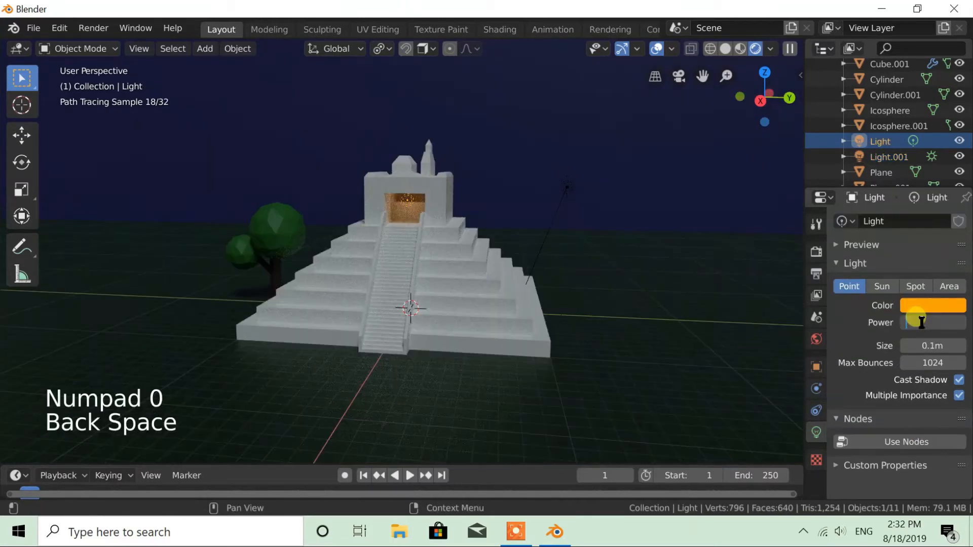
key("BackSpace")
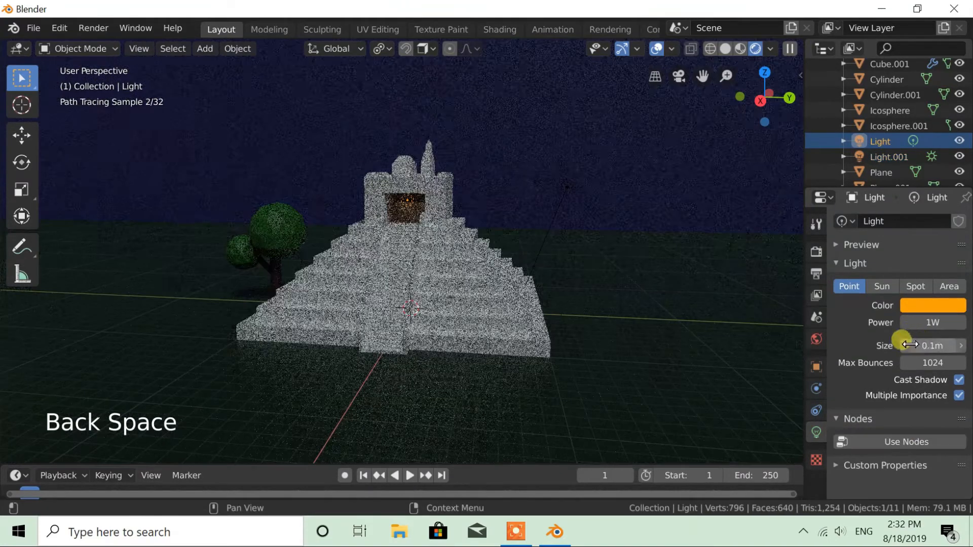
left_click(893, 444)
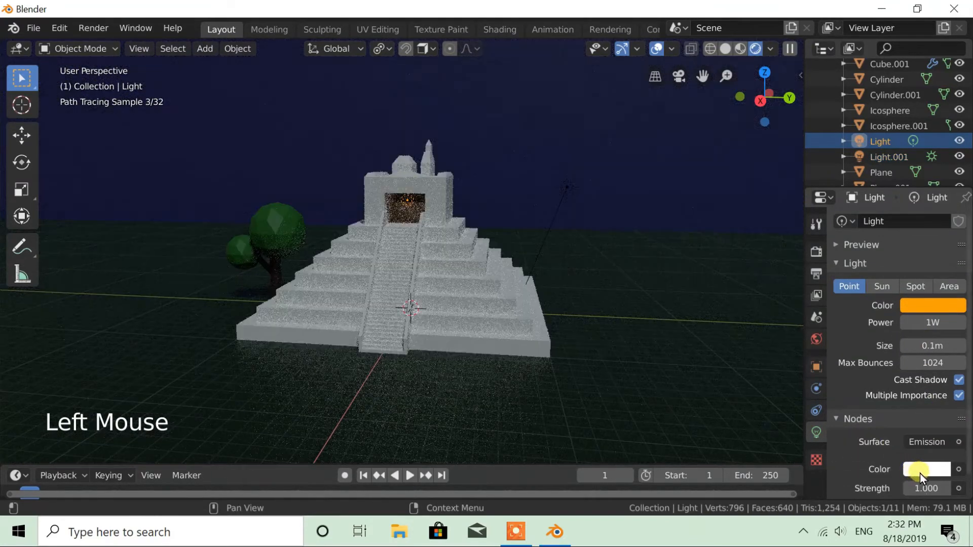
left_click(920, 473)
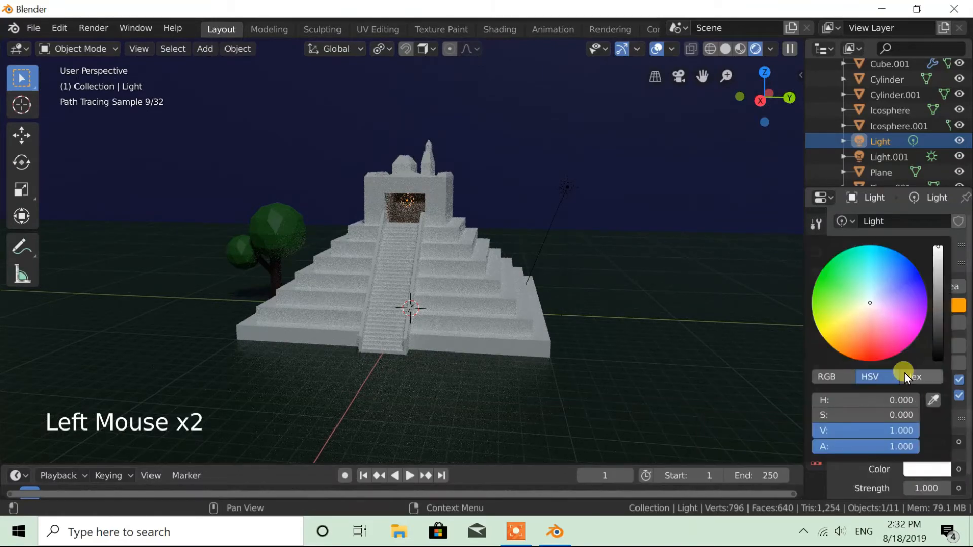
left_click(843, 329)
left_click_drag(844, 329, 838, 342)
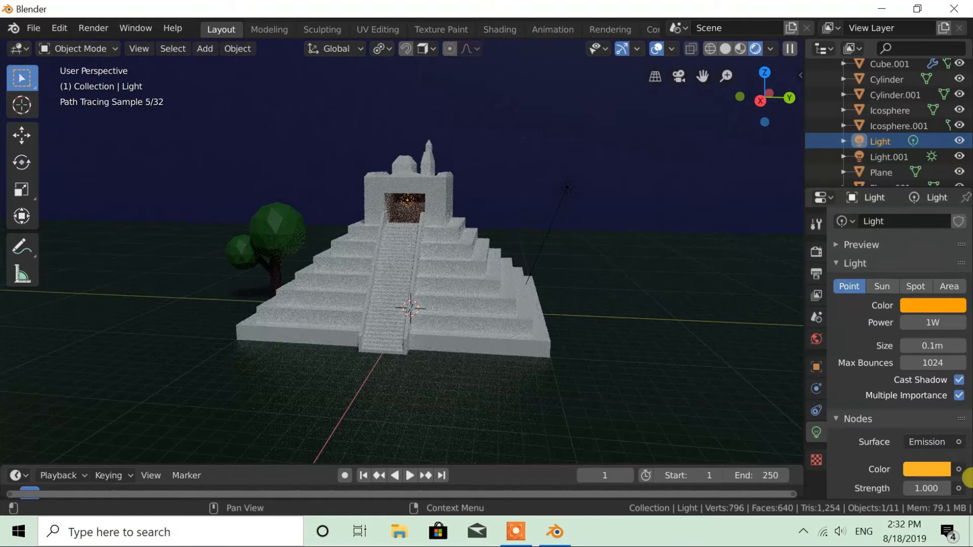
Try an emission strength of 5 on the chamber point light
left_click(919, 488)
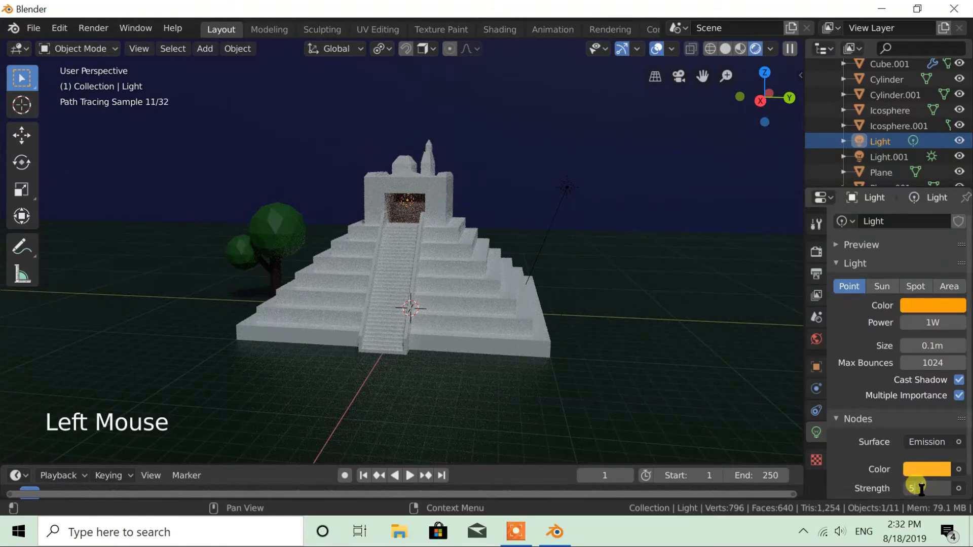
type("5")
key("Return")
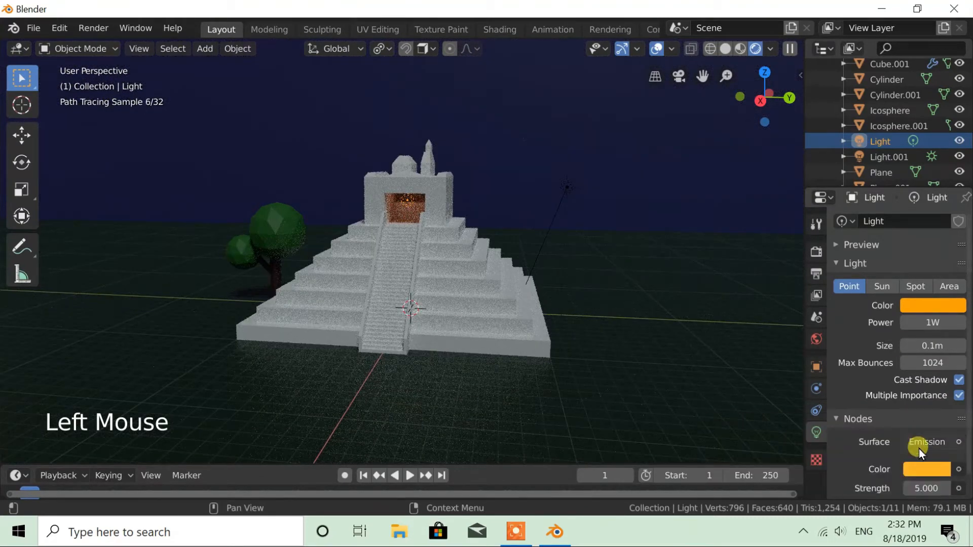
left_click(919, 469)
left_click(919, 469)
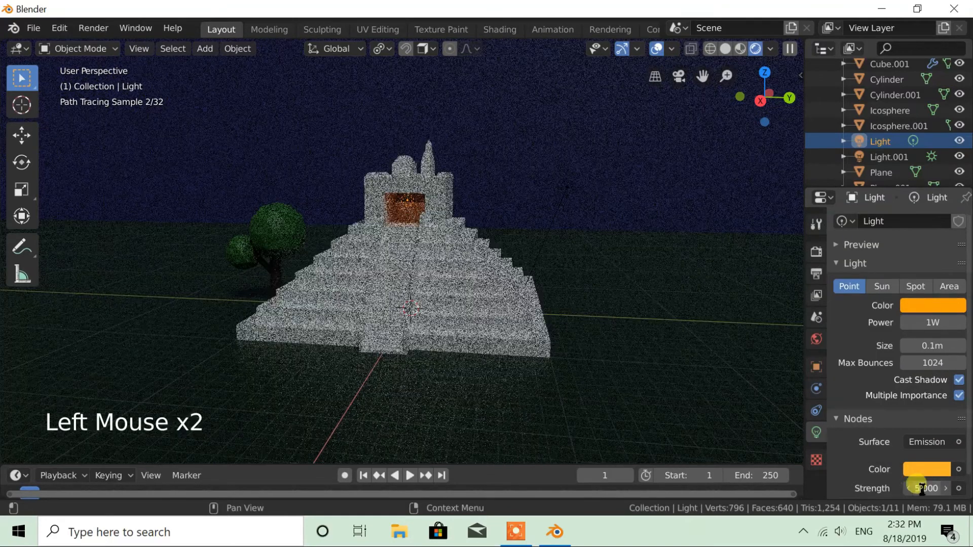
Set the chamber point light's emission strength to 100
left_click(922, 488)
type("100")
key("Return")
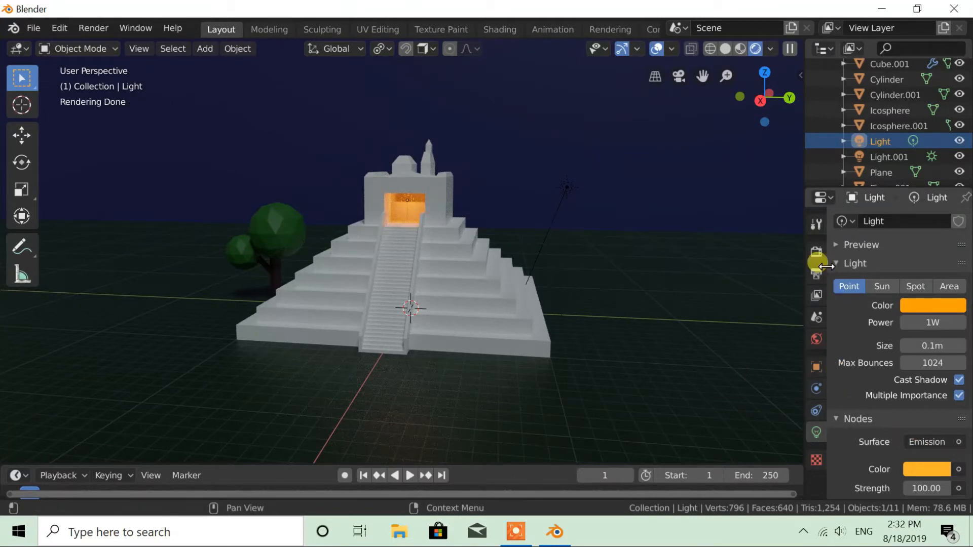
Set the total maximum light bounces to 0 in the Cycles light path settings
left_click(816, 249)
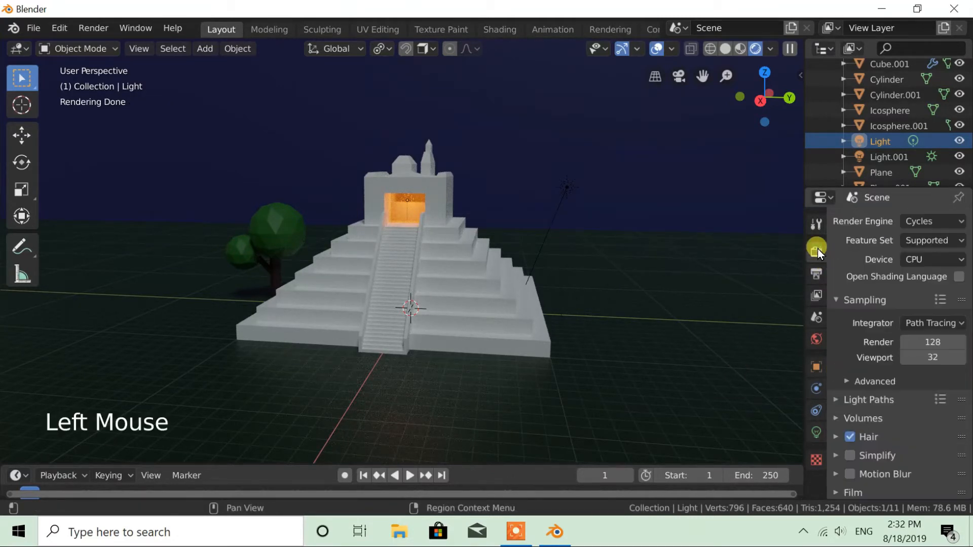
left_click(843, 401)
left_click(925, 440)
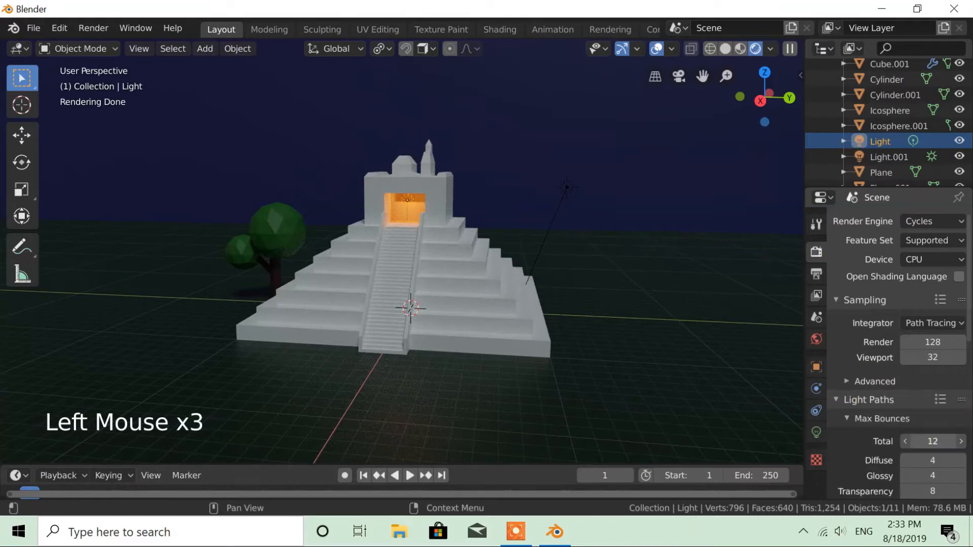
type("0")
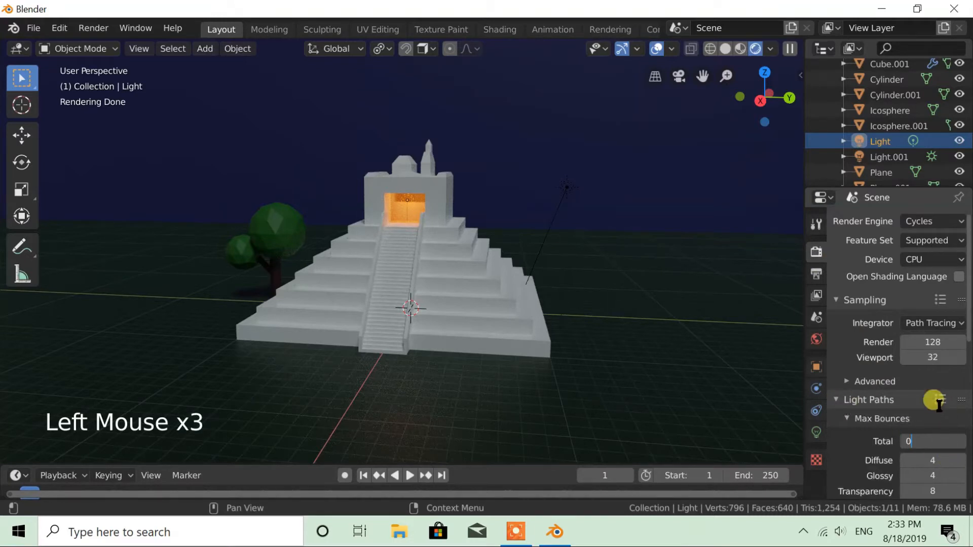
key("Return")
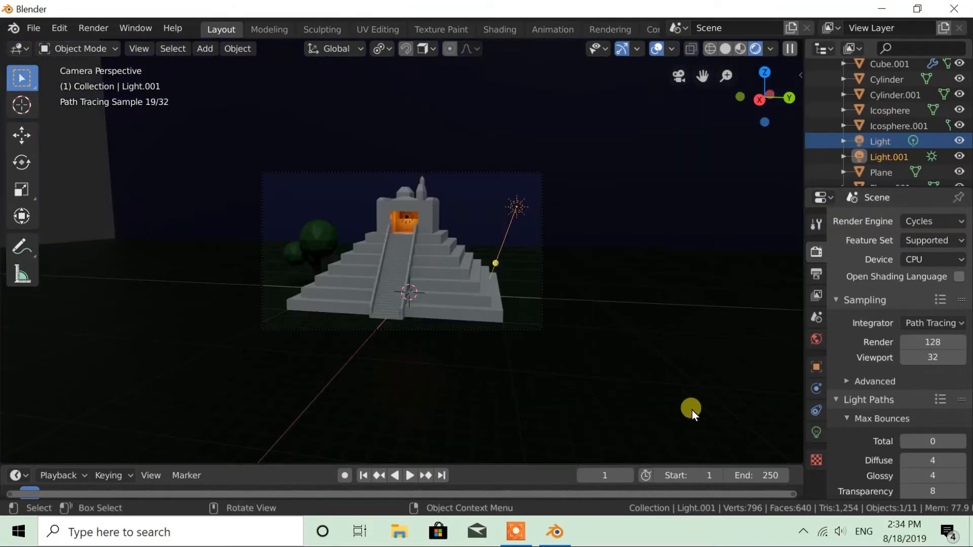
Render the temple scene as a still image from the camera view
left_click(91, 27)
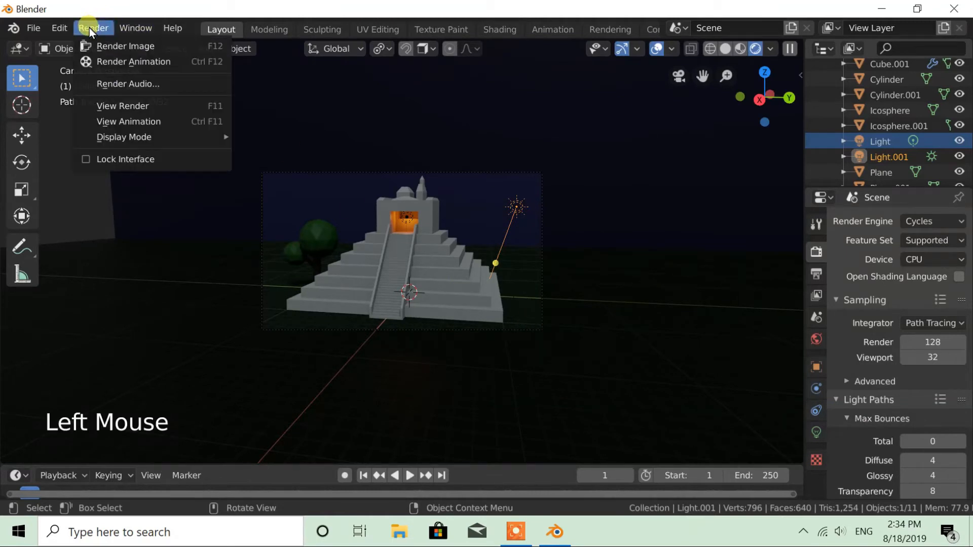
left_click(150, 50)
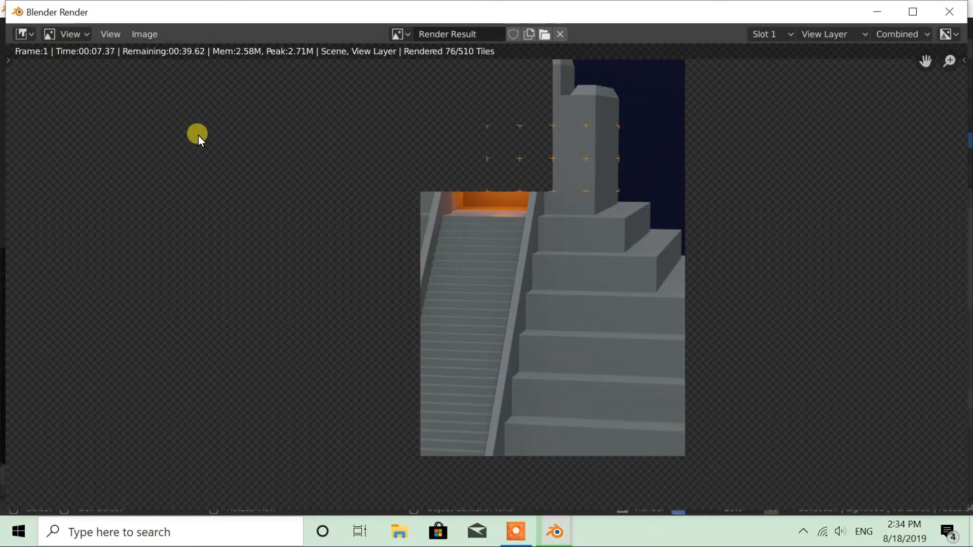
Save the rendered image to the Desktop folder as "night scene.png"
scroll(339, 188, "down", 1)
scroll(339, 186, "down", 1)
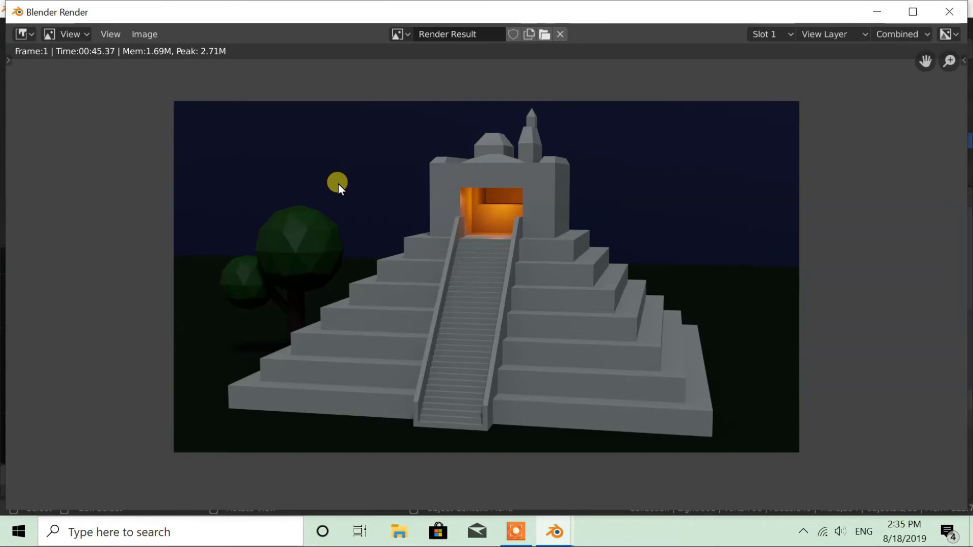
left_click(400, 34)
left_click(153, 38)
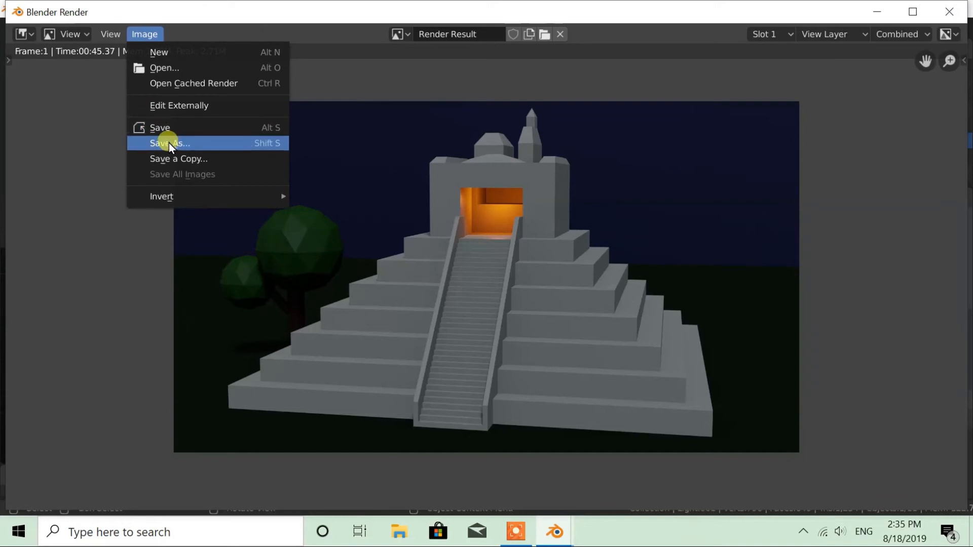
left_click(196, 143)
left_click(59, 115)
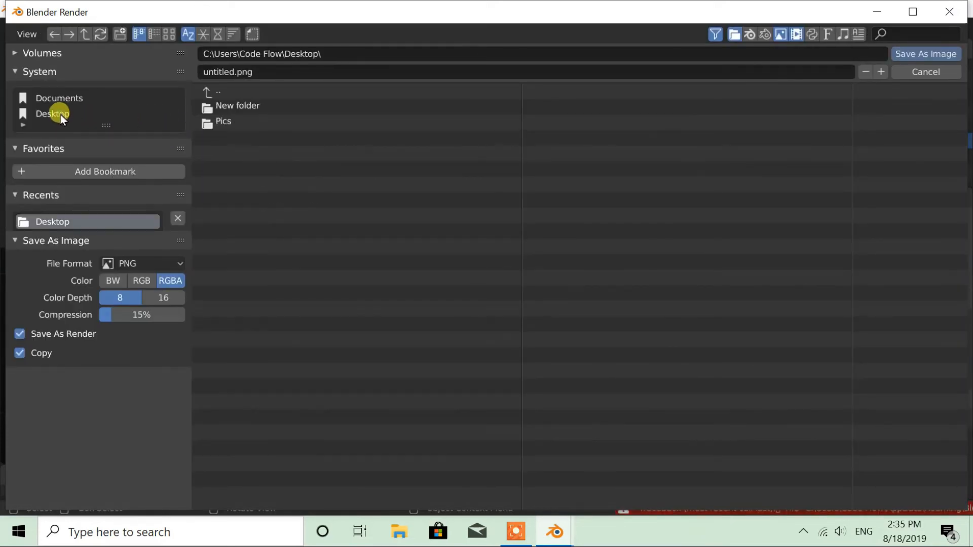
left_click(236, 71)
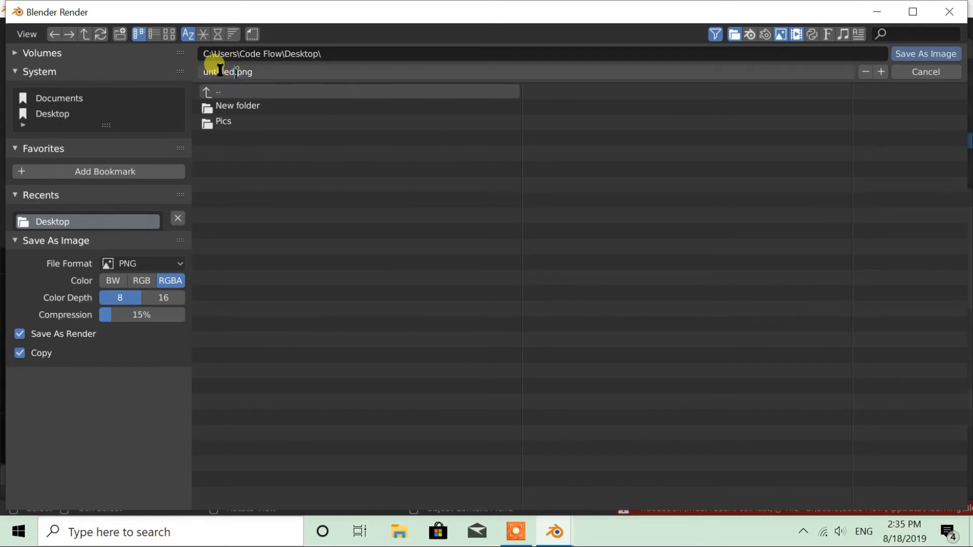
type("night scene.")
key("Return")
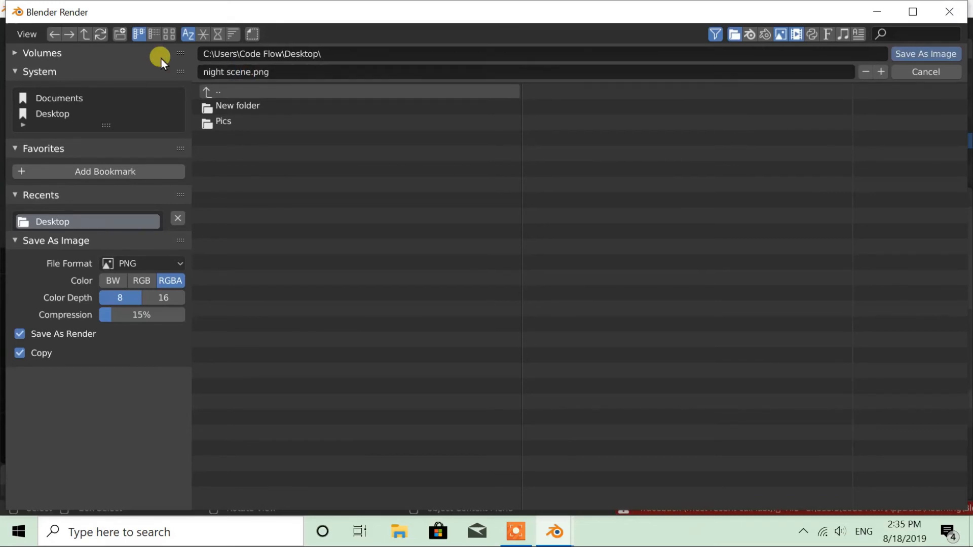
left_click(921, 54)
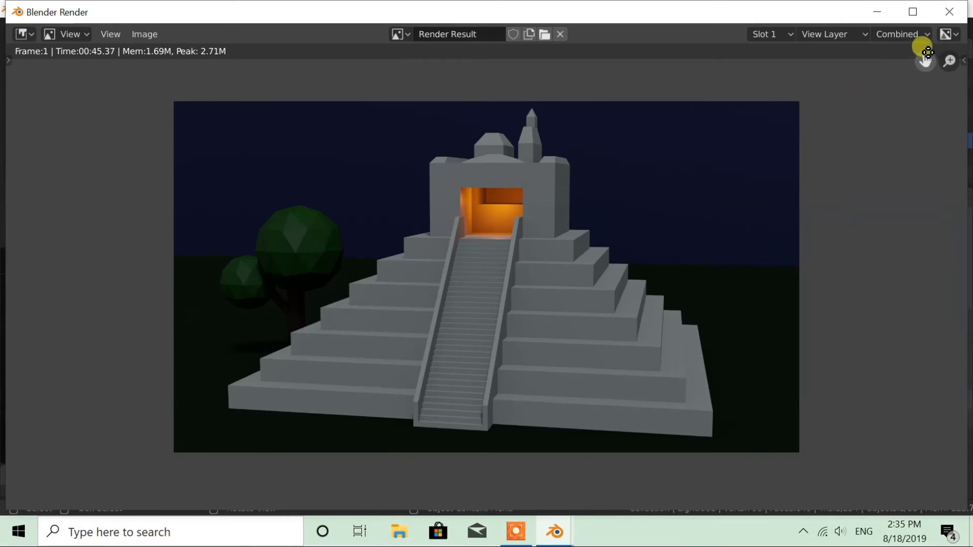
Close the render window and quit Blender, discarding the unsaved scene changes
left_click(949, 11)
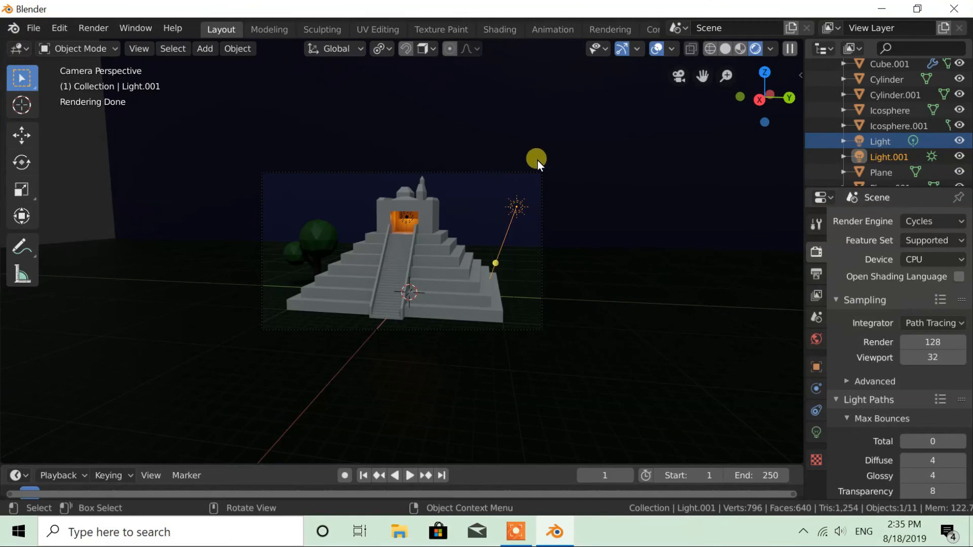
left_click(954, 8)
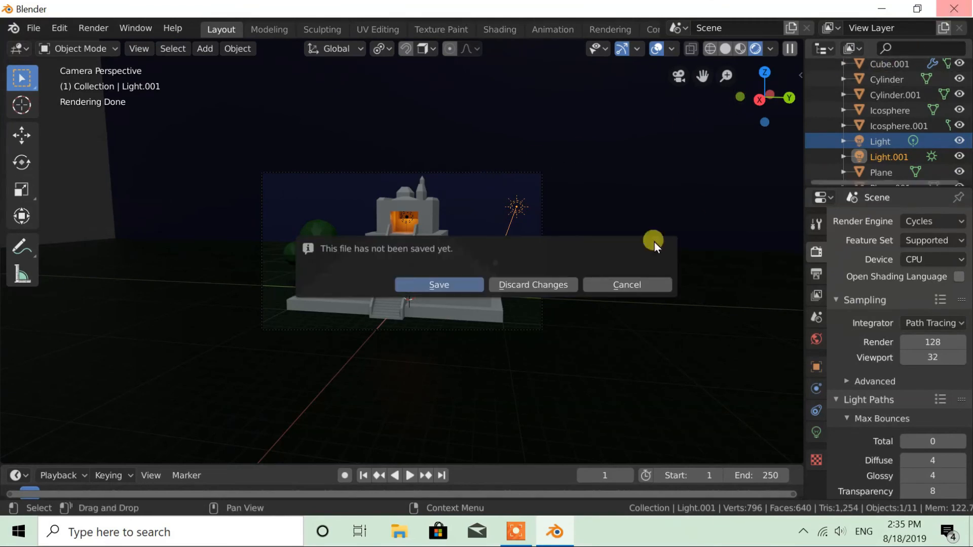
left_click(511, 282)
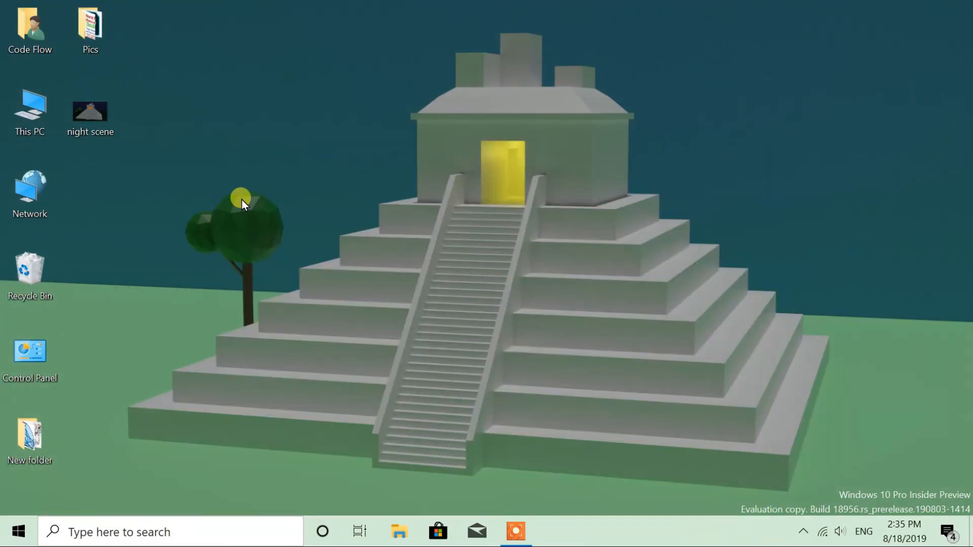
Set the "night scene" image on the desktop as the Windows desktop background
right_click(87, 103)
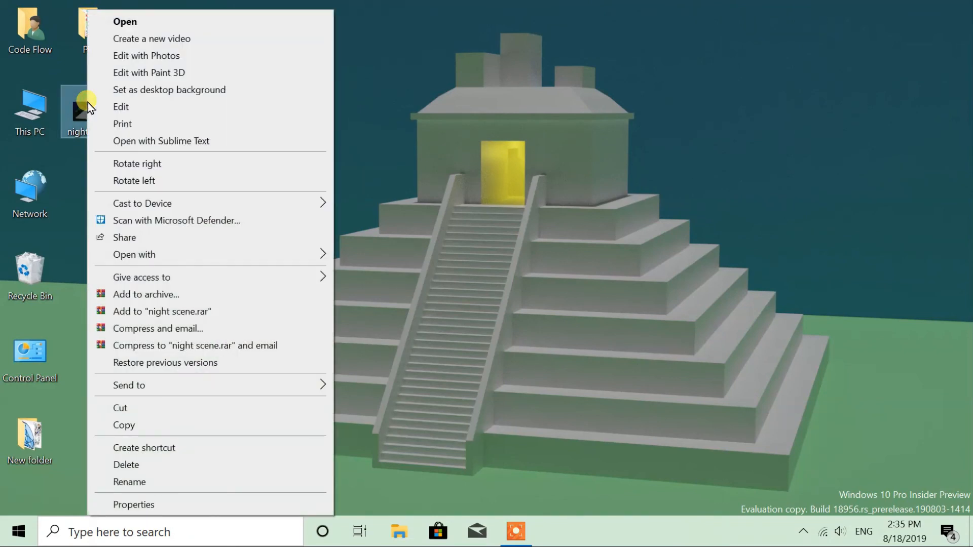
left_click(173, 94)
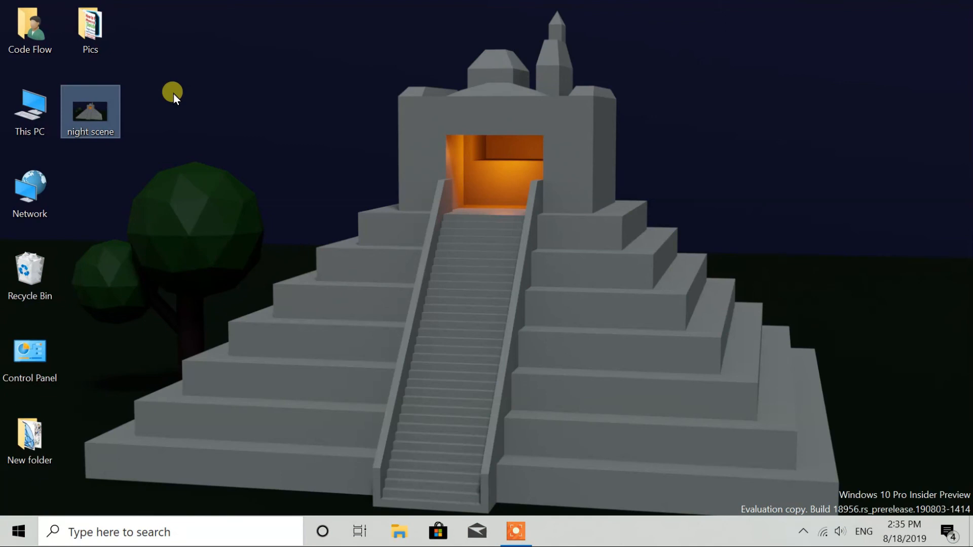